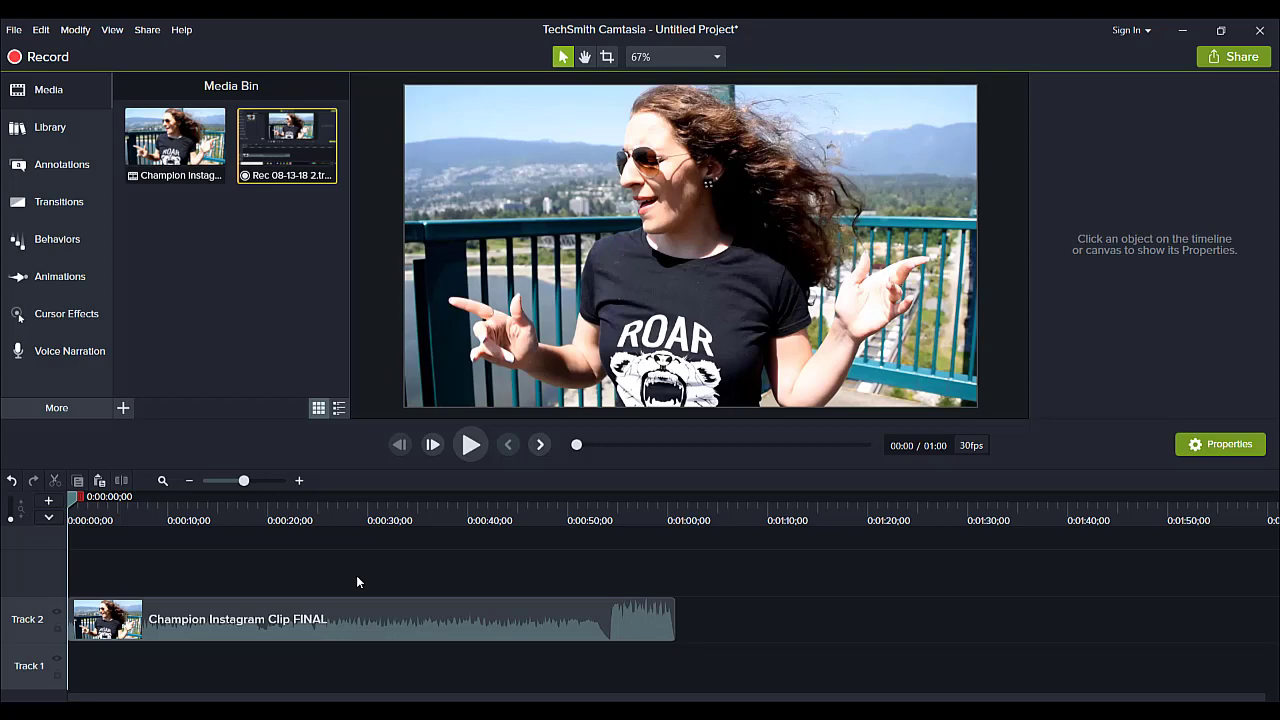
Step: Play the video clip from the start and pause it at about 42 seconds
click(462, 450)
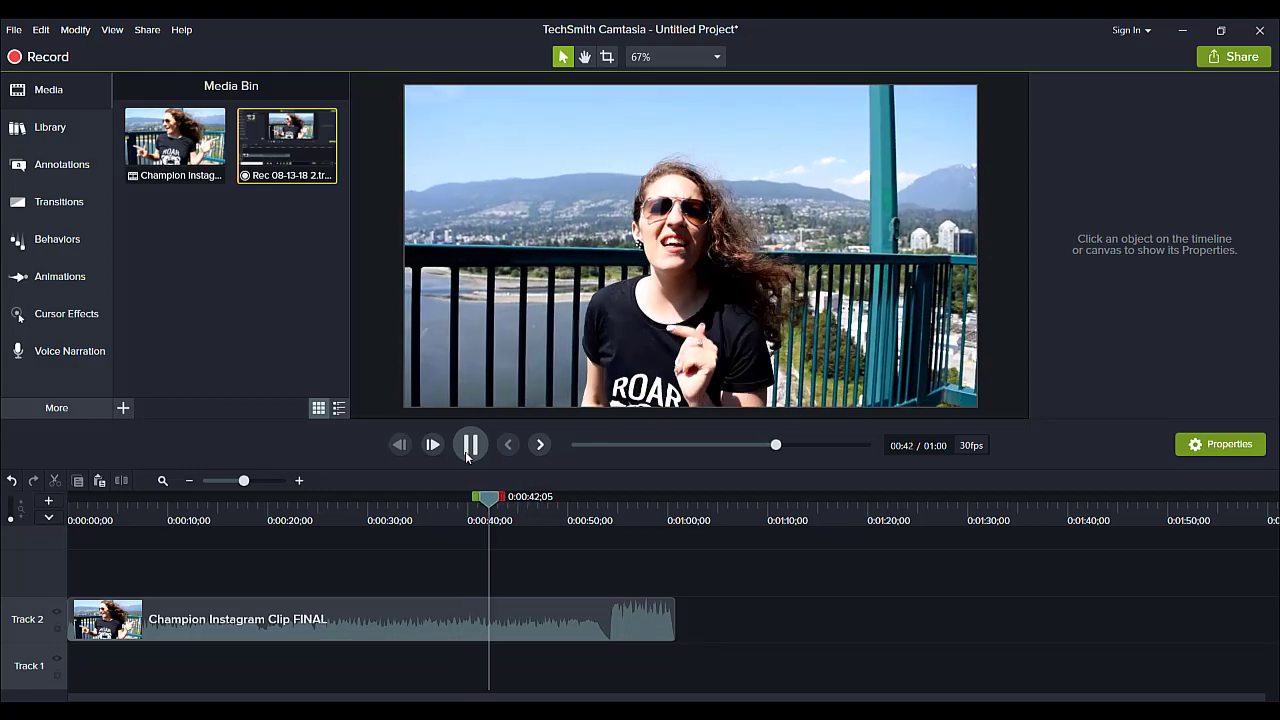
click(466, 456)
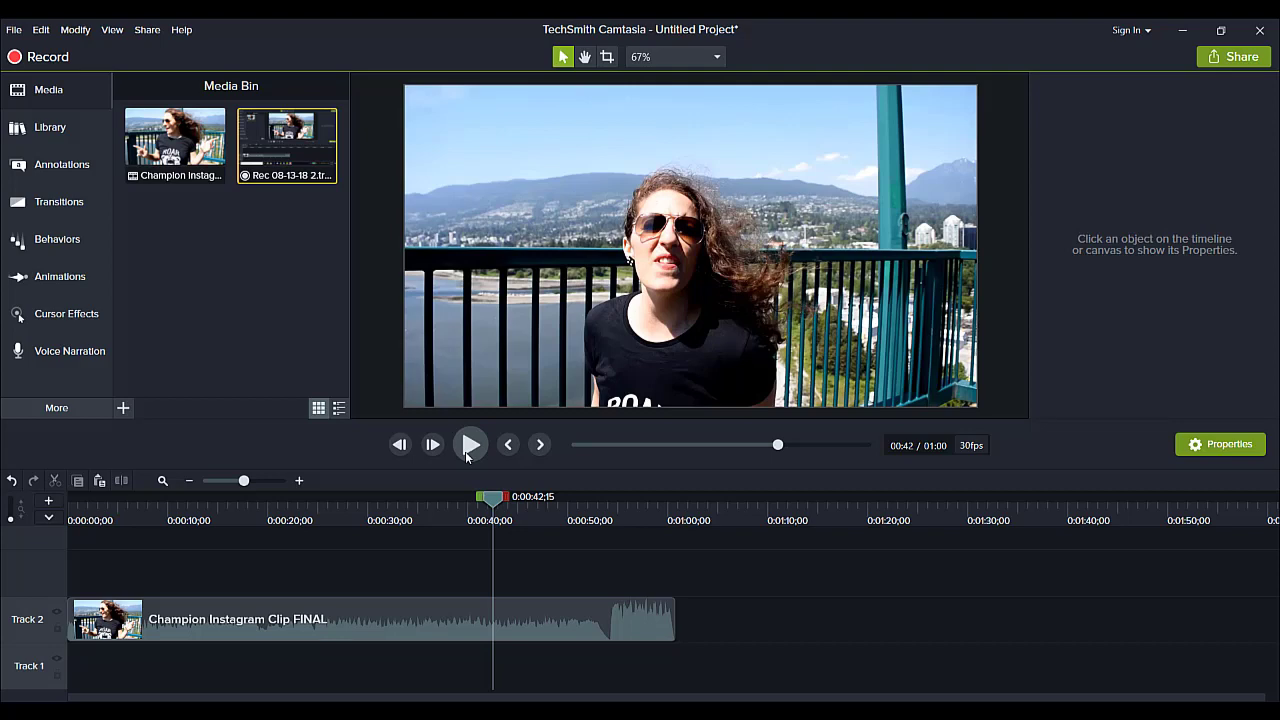
Step: Separate the audio and video of the Champion Instagram Clip FINAL clip on Track 2
click(380, 607)
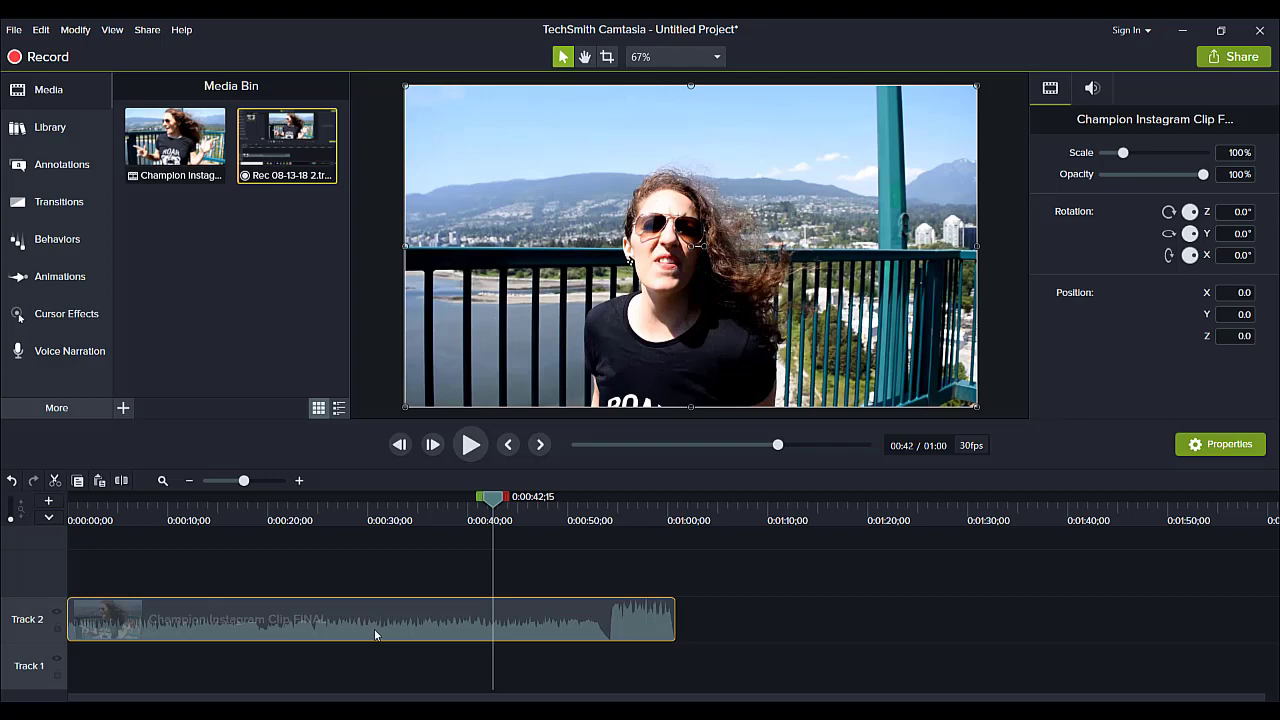
right_click(374, 628)
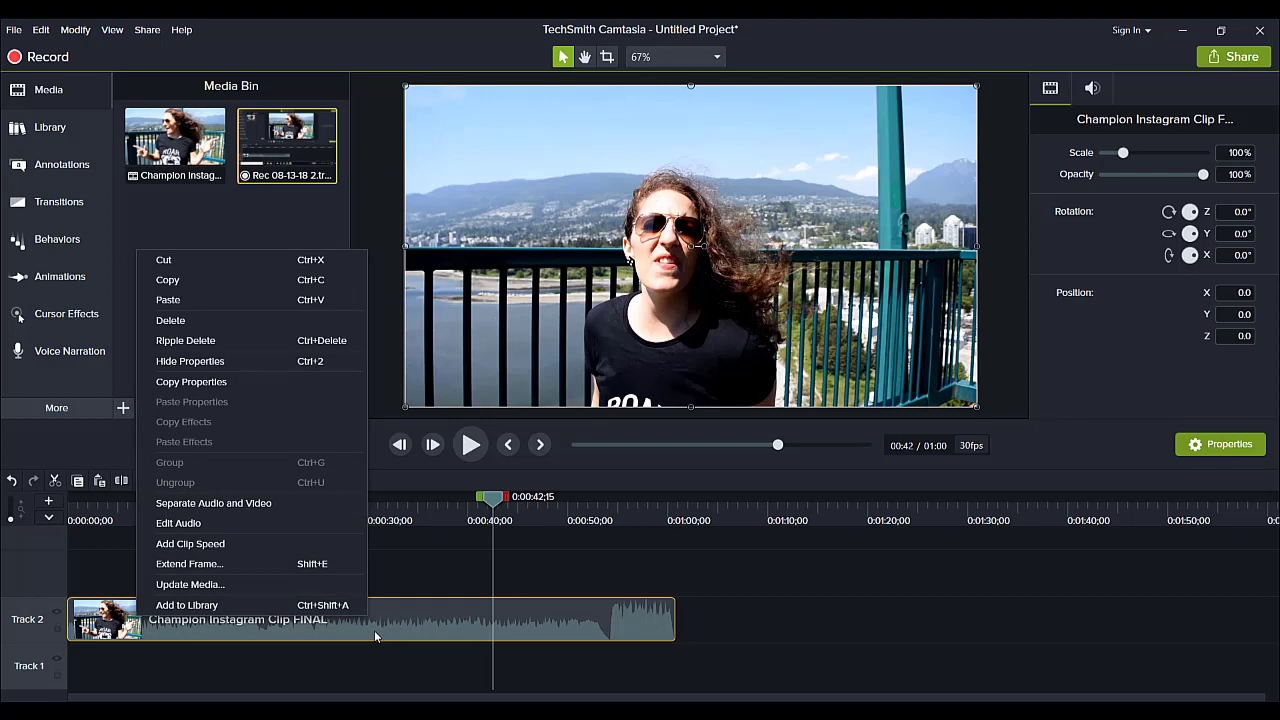
right_click(374, 630)
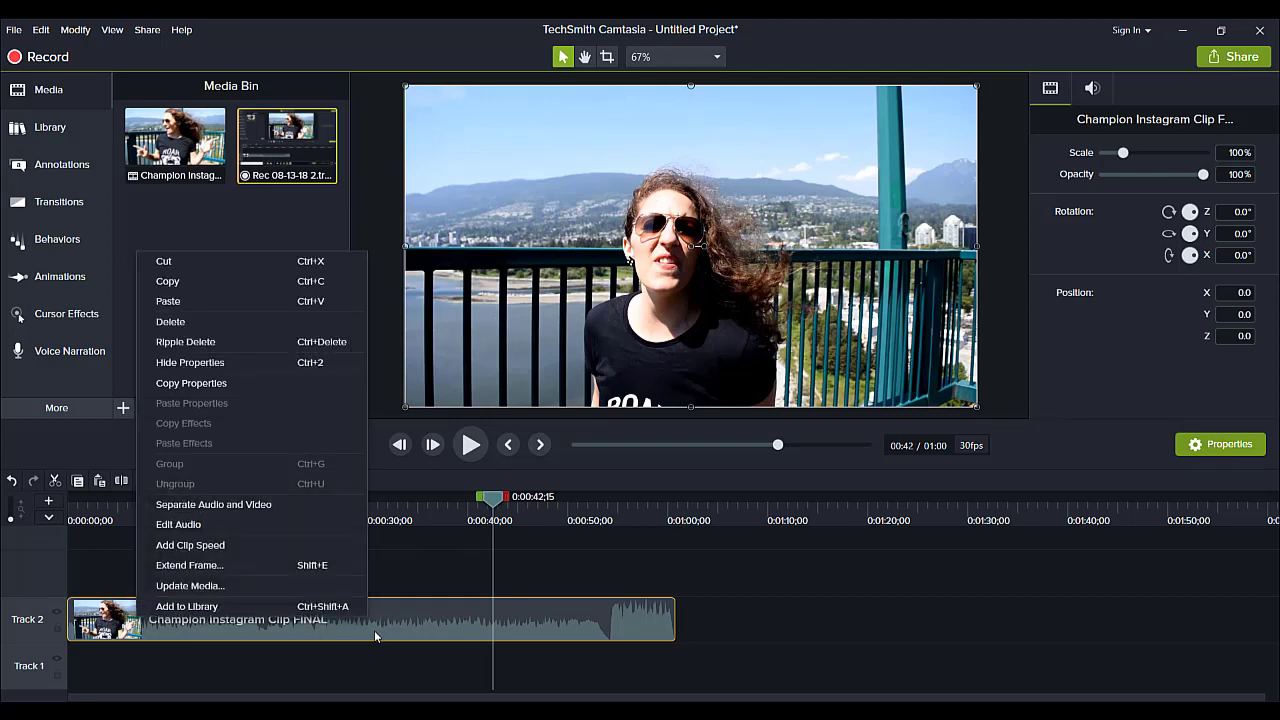
click(226, 505)
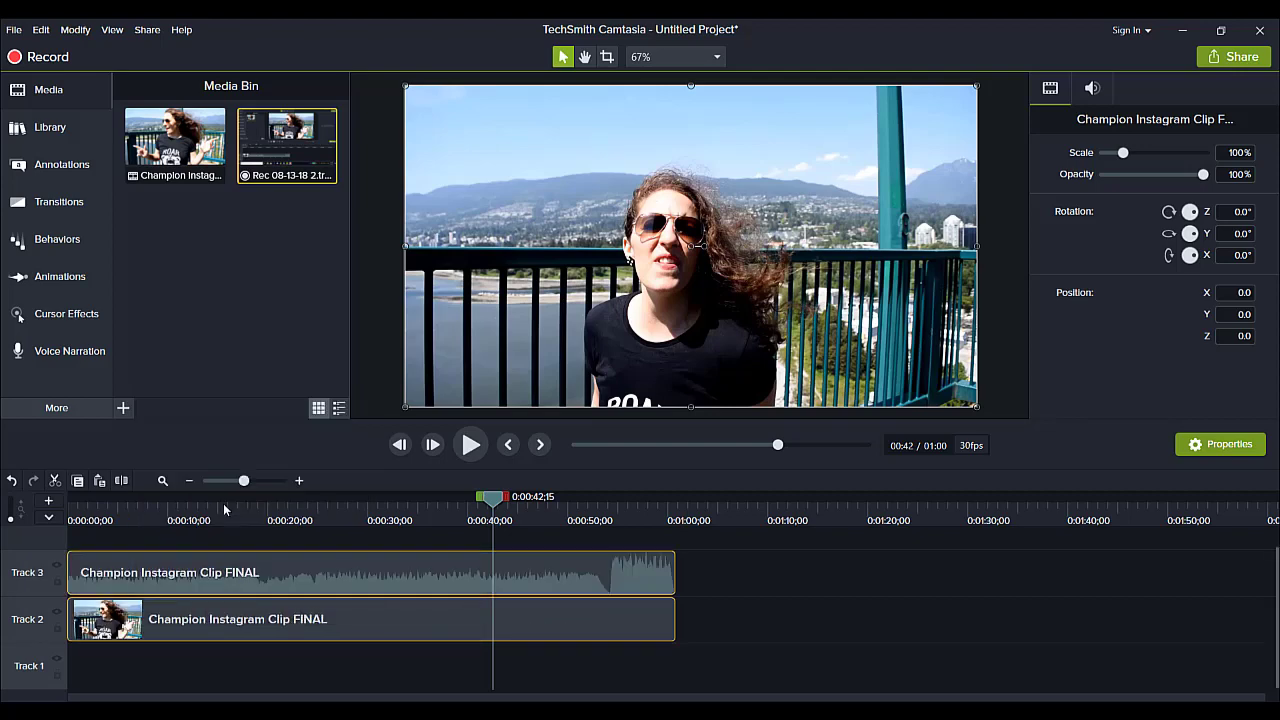
drag(234, 620, 237, 626)
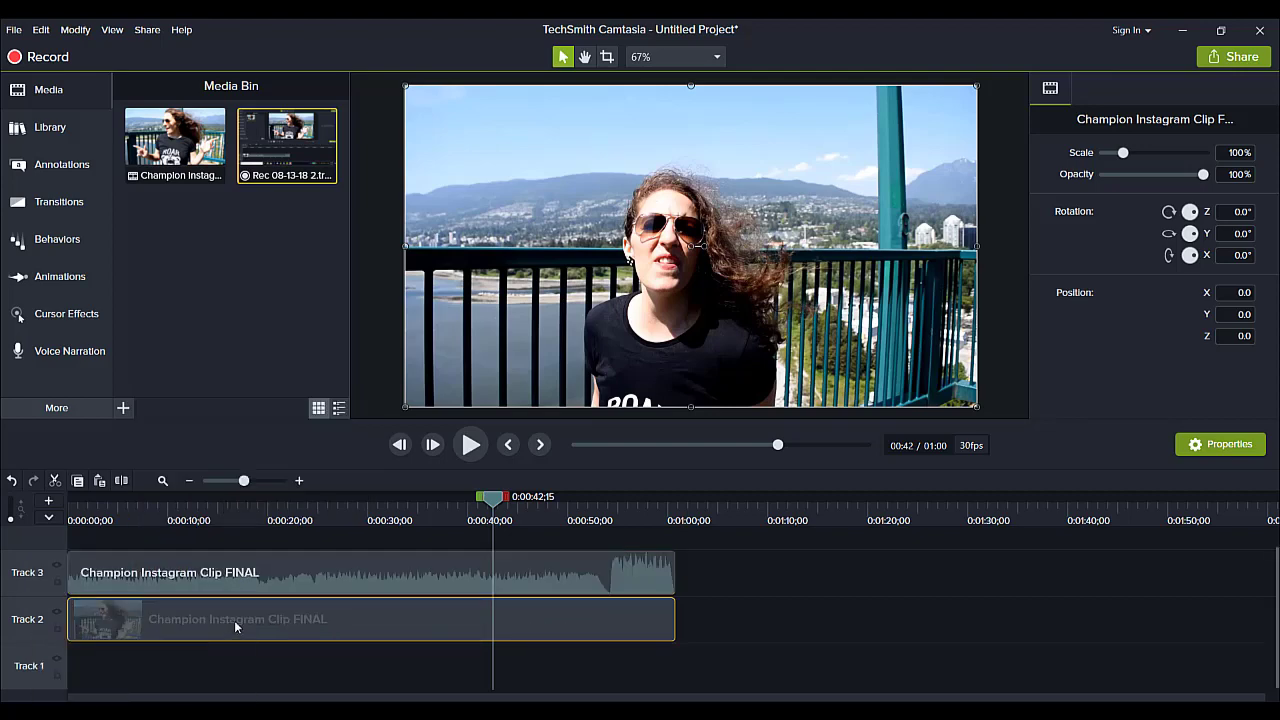
click(356, 582)
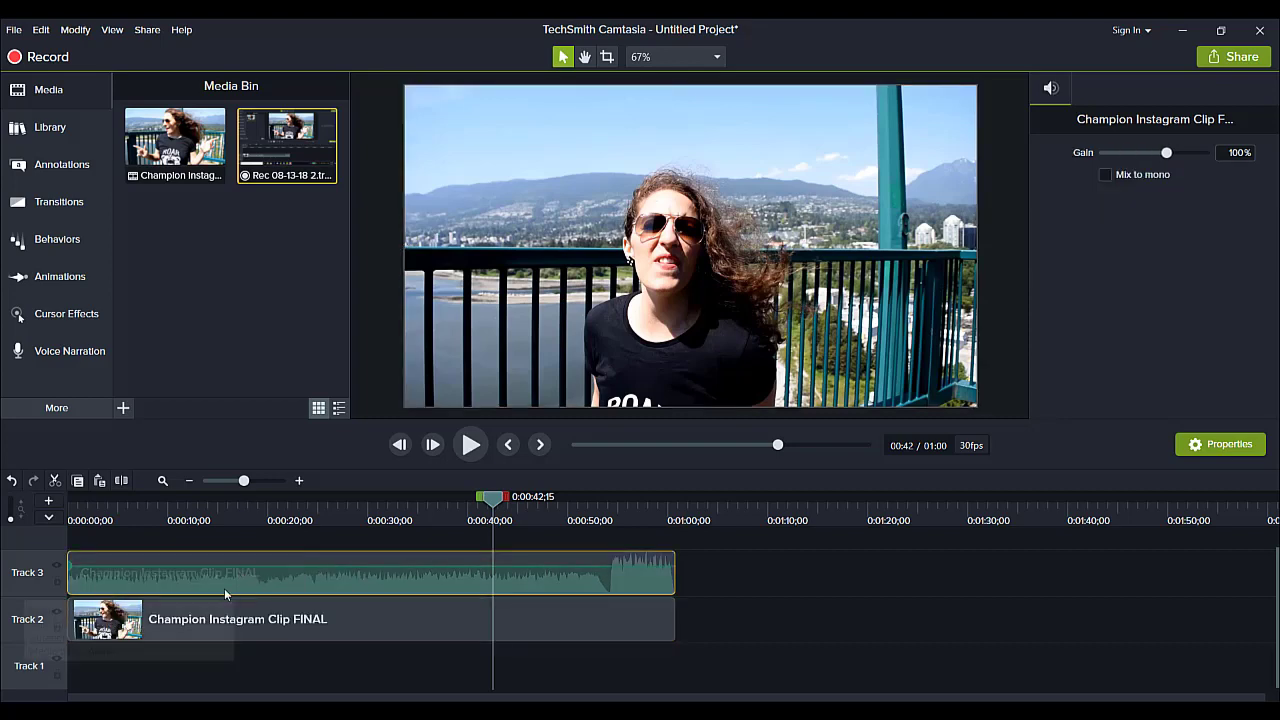
Step: Shift the video clip on Track 2 to start at about 0:01:06, and move the separated audio to the beginning of Track 2
click(322, 618)
drag(322, 618, 988, 620)
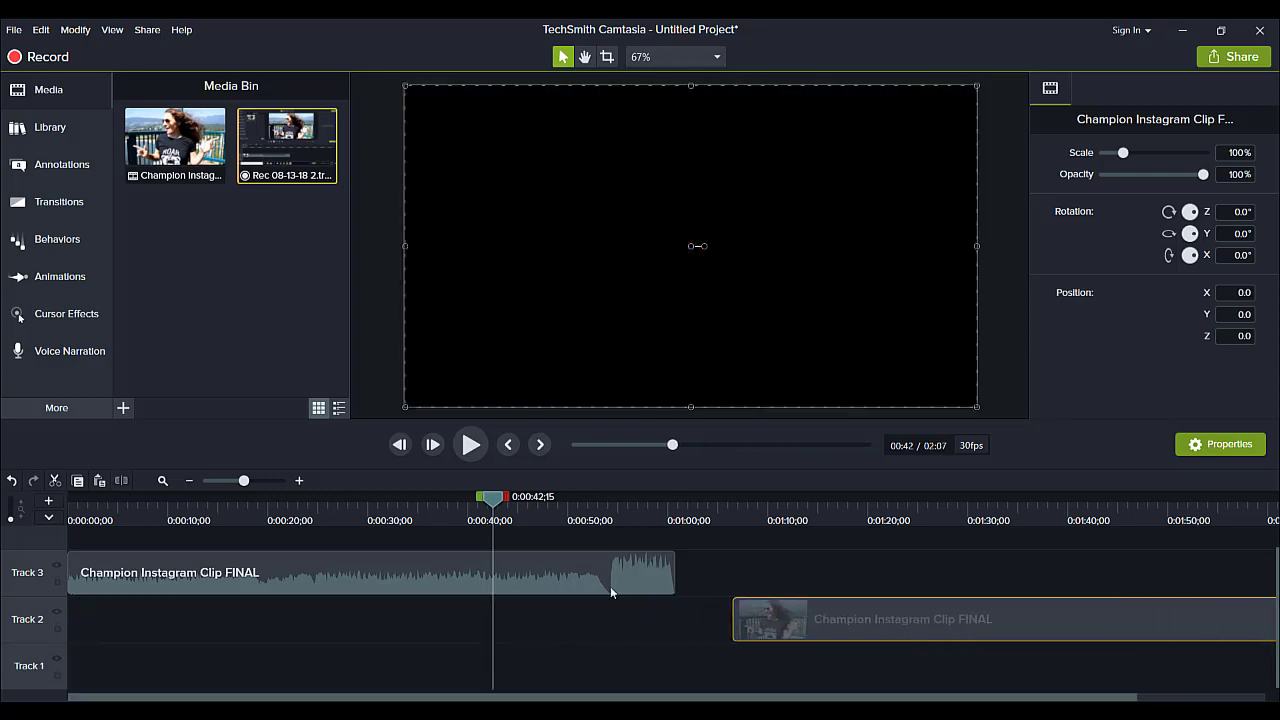
click(356, 579)
drag(356, 579, 354, 608)
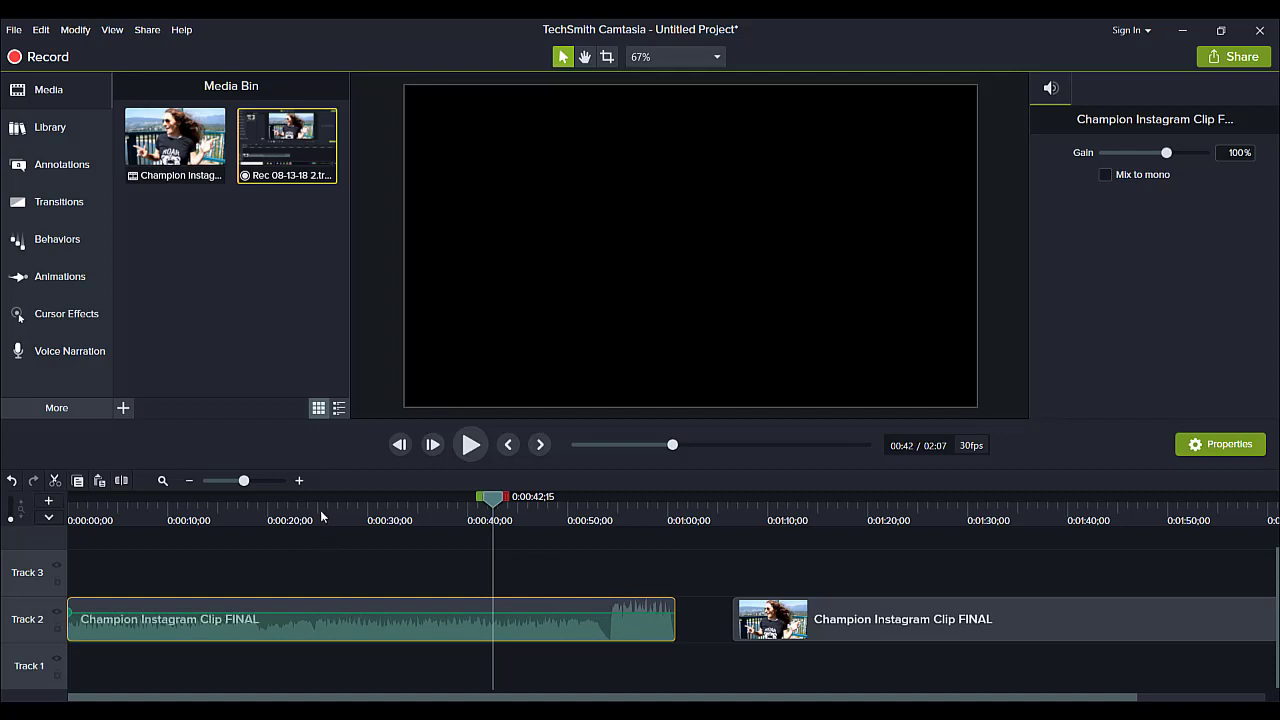
Step: Play and step through the audio around 0:00:24 to locate where the wanted section begins
drag(321, 515, 314, 511)
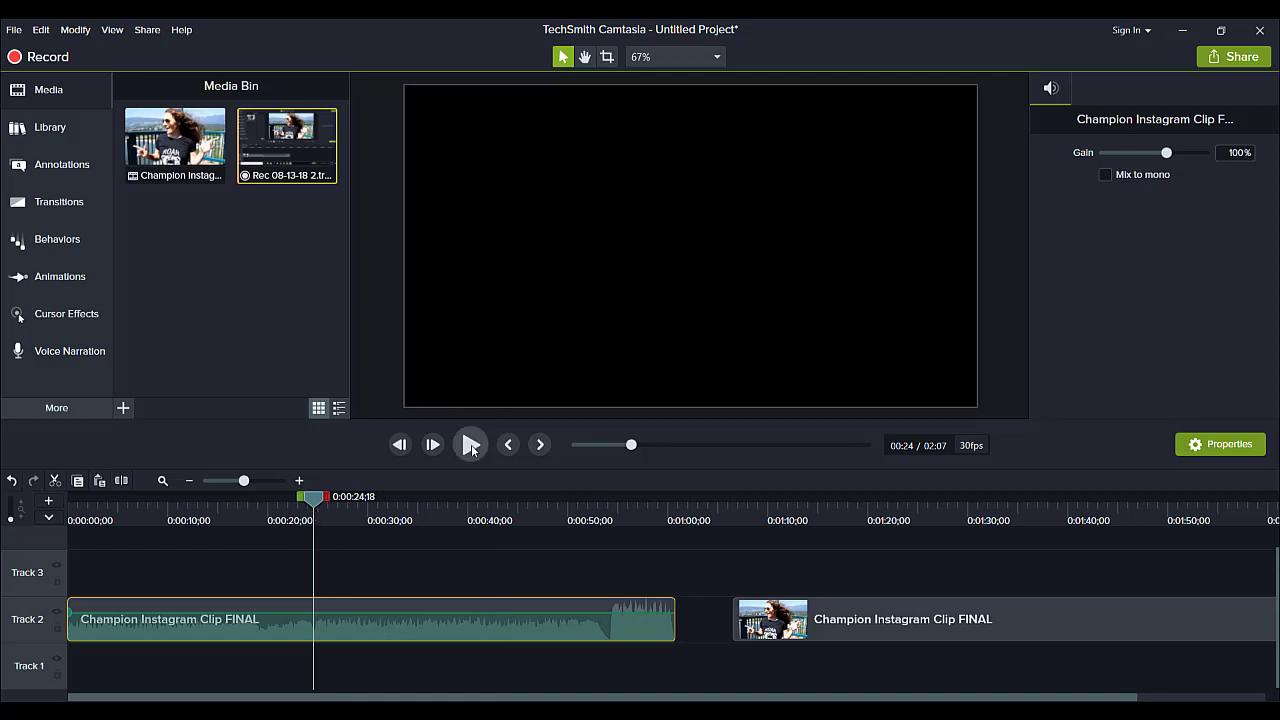
click(471, 446)
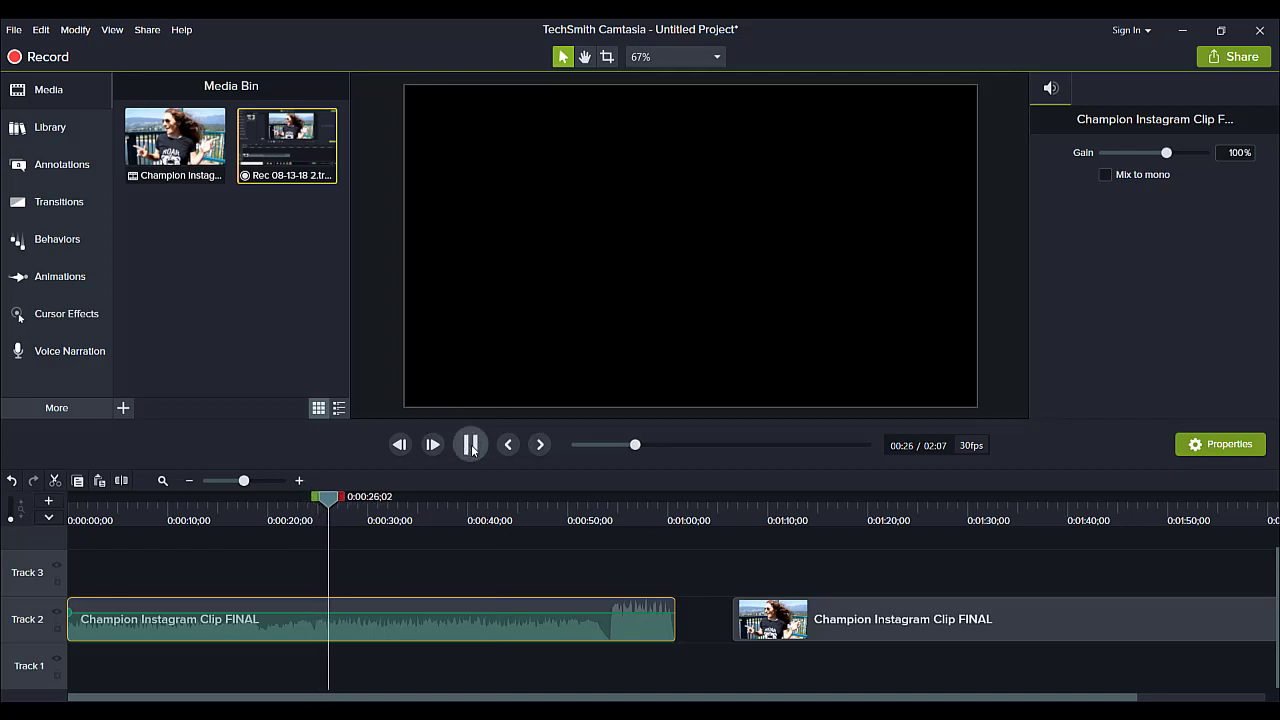
click(471, 446)
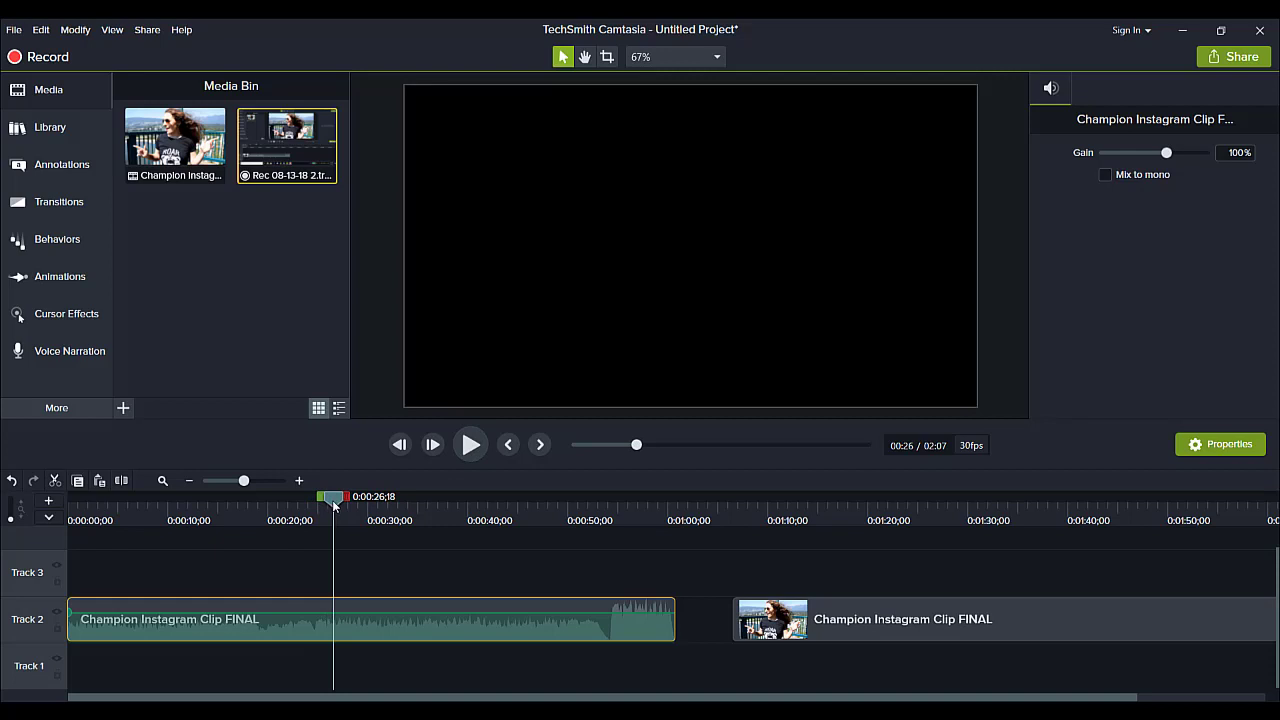
drag(331, 505, 307, 509)
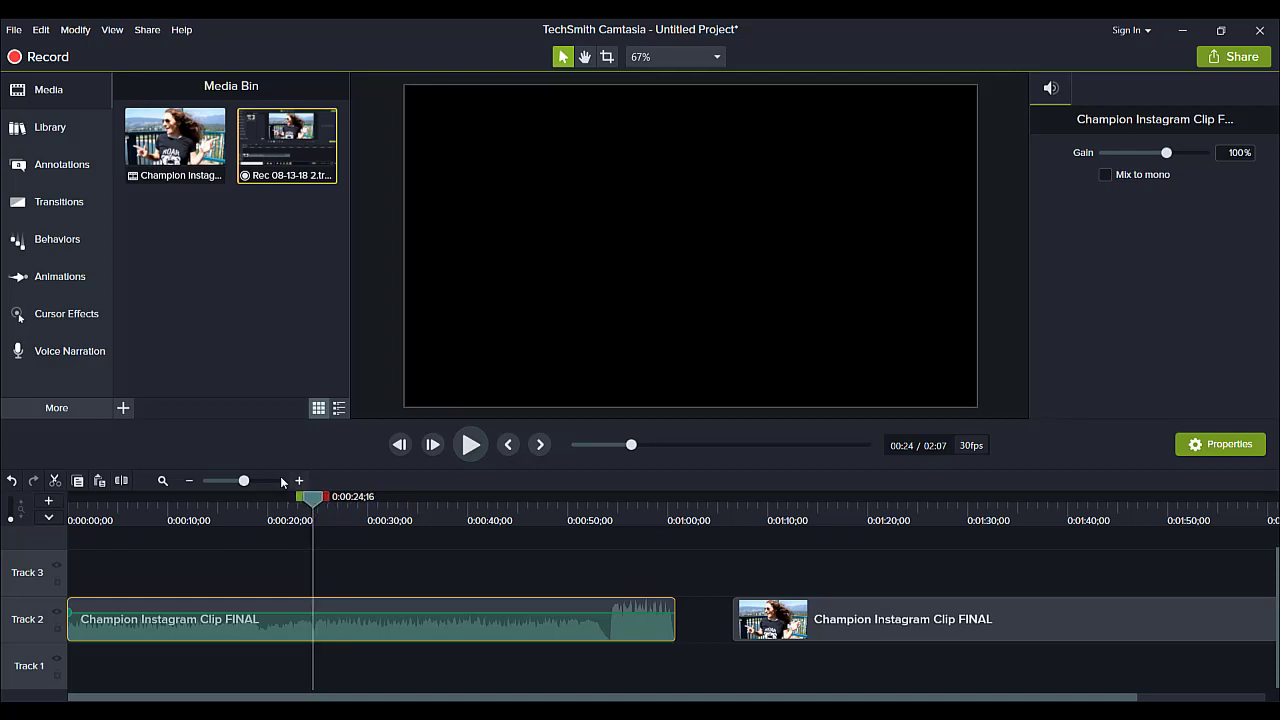
click(299, 481)
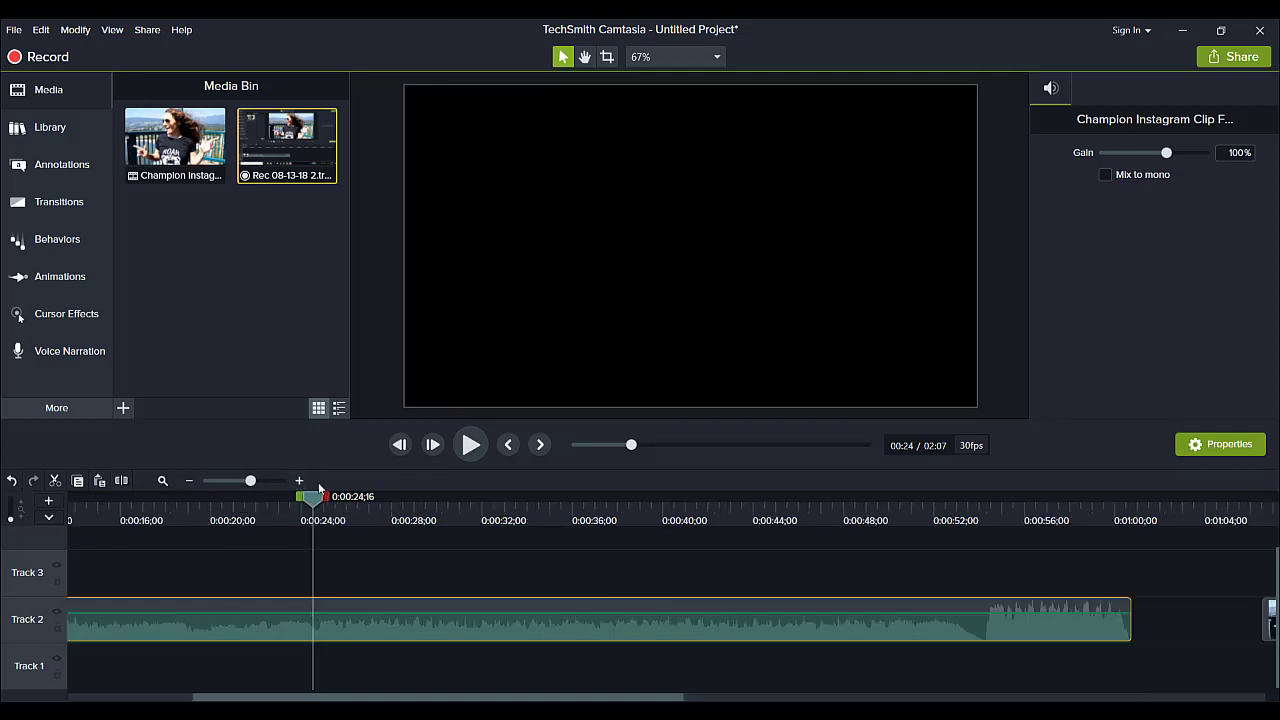
key(period)
key(period)
key(period)
key(period)
key(period)
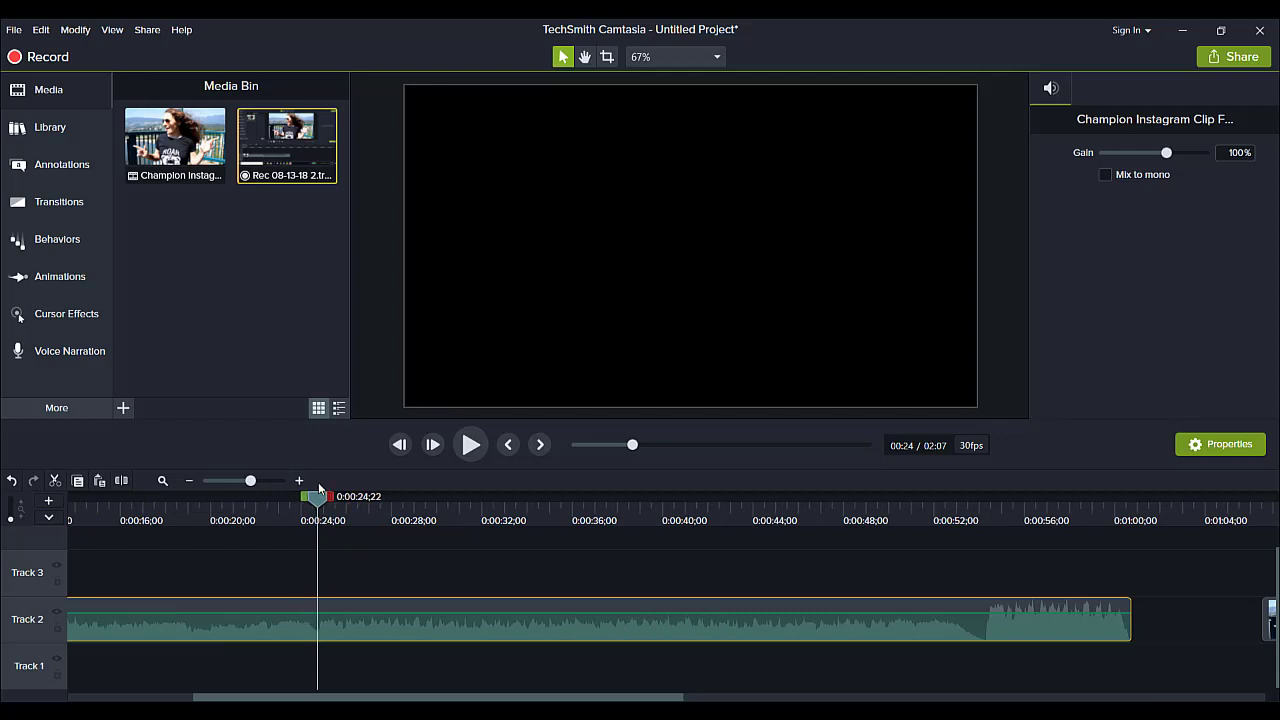
key(comma)
key(space)
key(space)
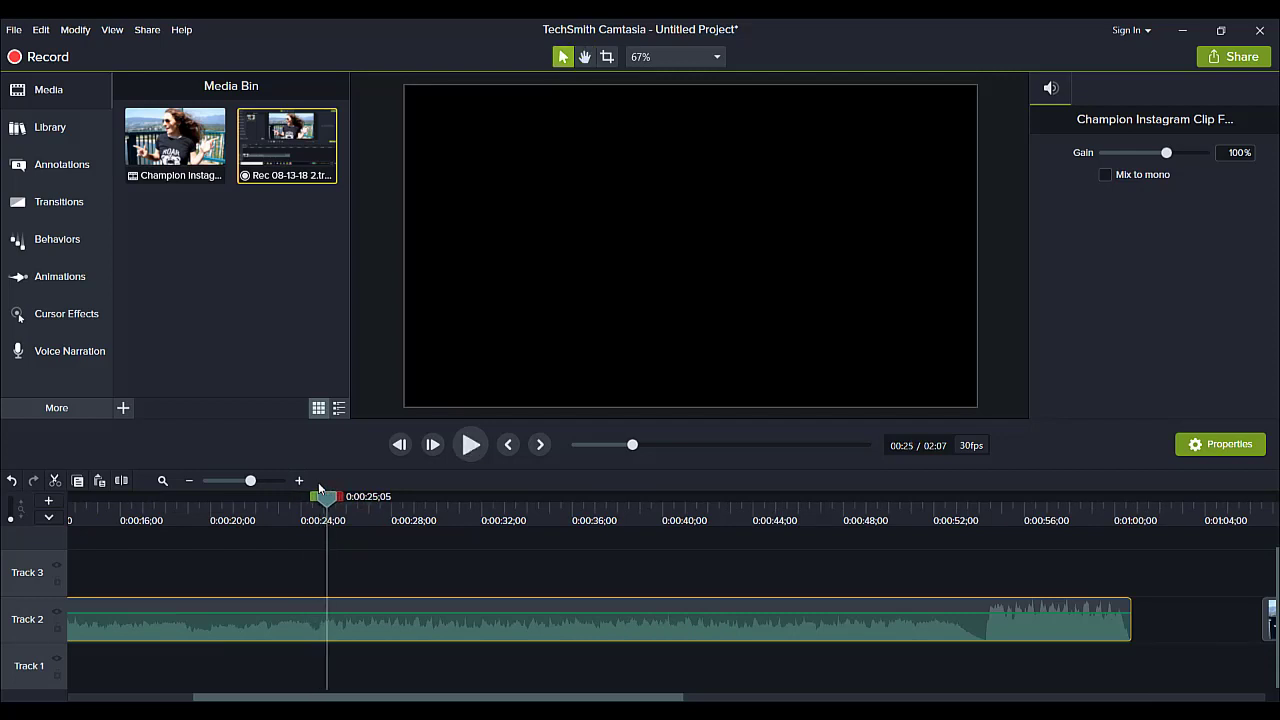
Step: Split the audio clip on Track 2 at 0:00:24;22 and delete the part before the cut
drag(325, 497, 315, 503)
key(s)
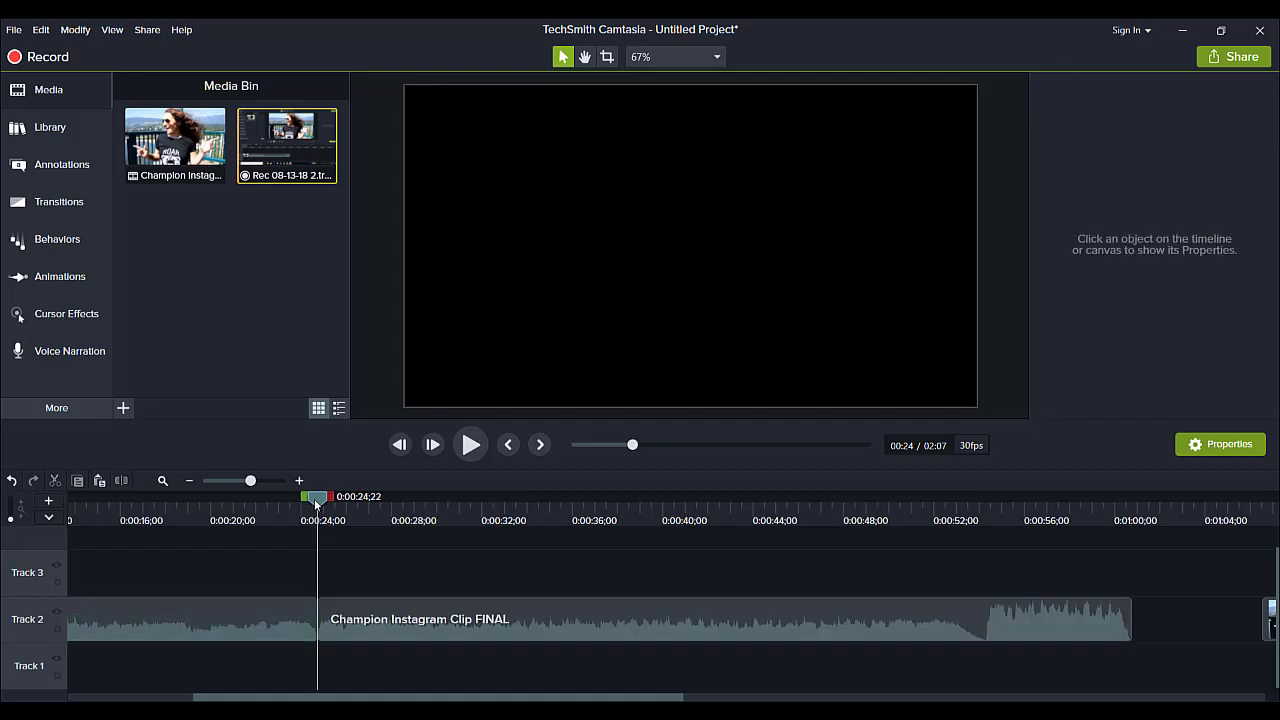
click(278, 610)
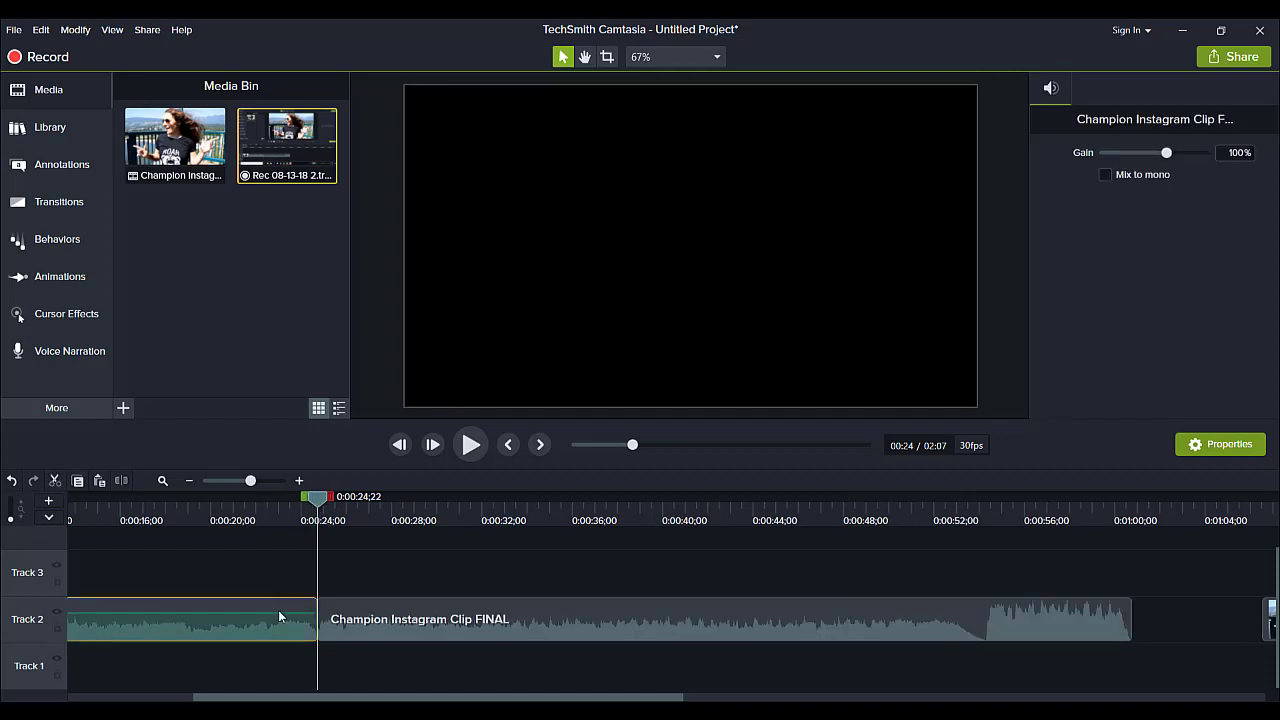
key(Delete)
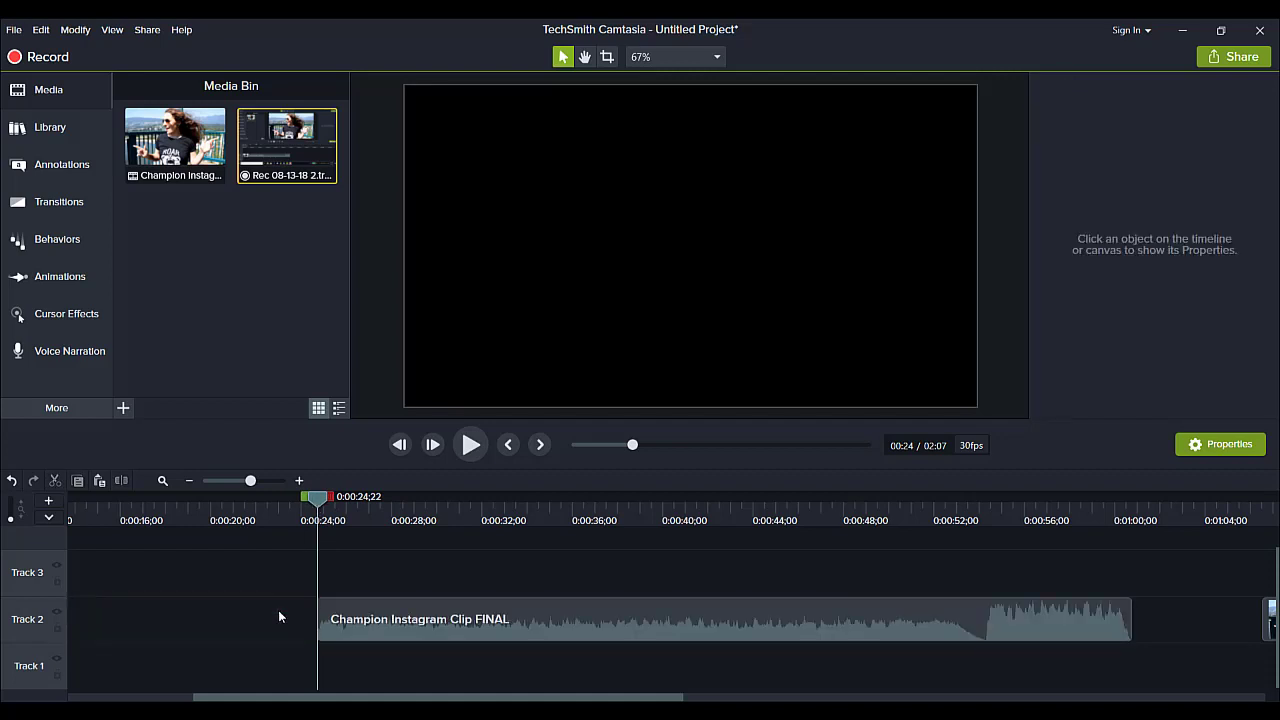
Step: Play the audio from about 0:00:50, split it at 0:00:54;08, and delete the part after the cut
click(895, 519)
key(space)
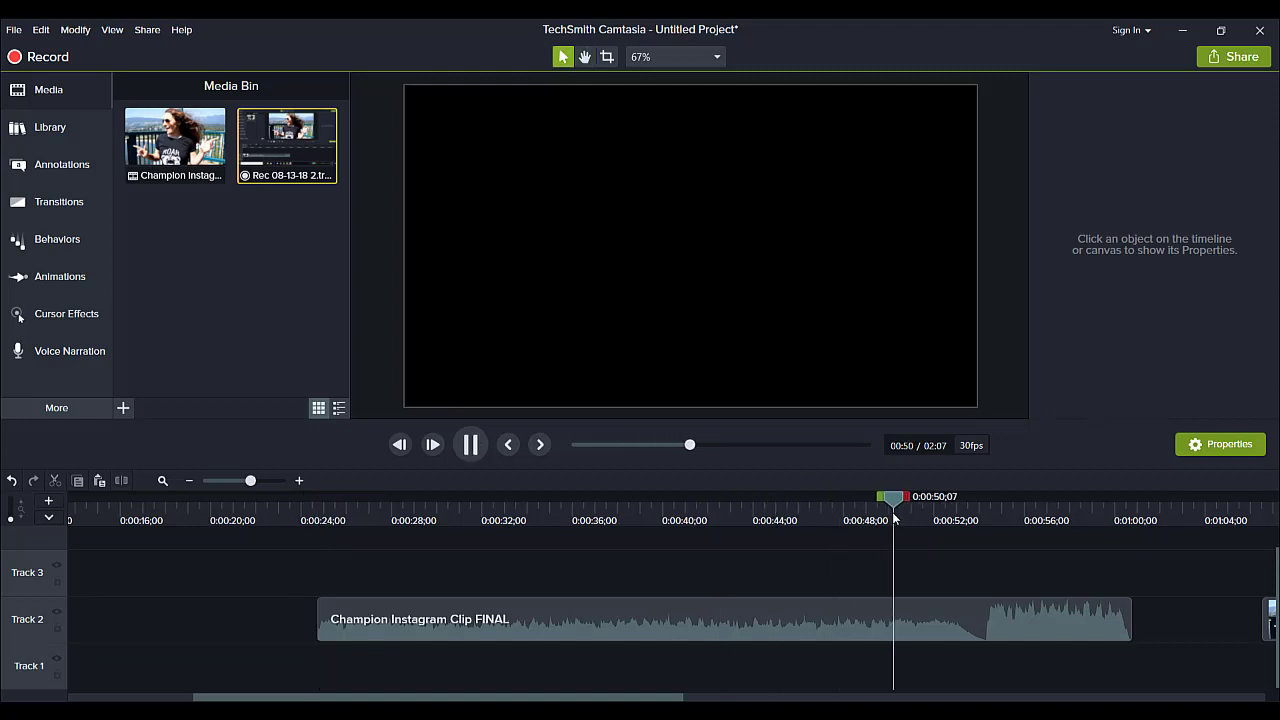
click(476, 447)
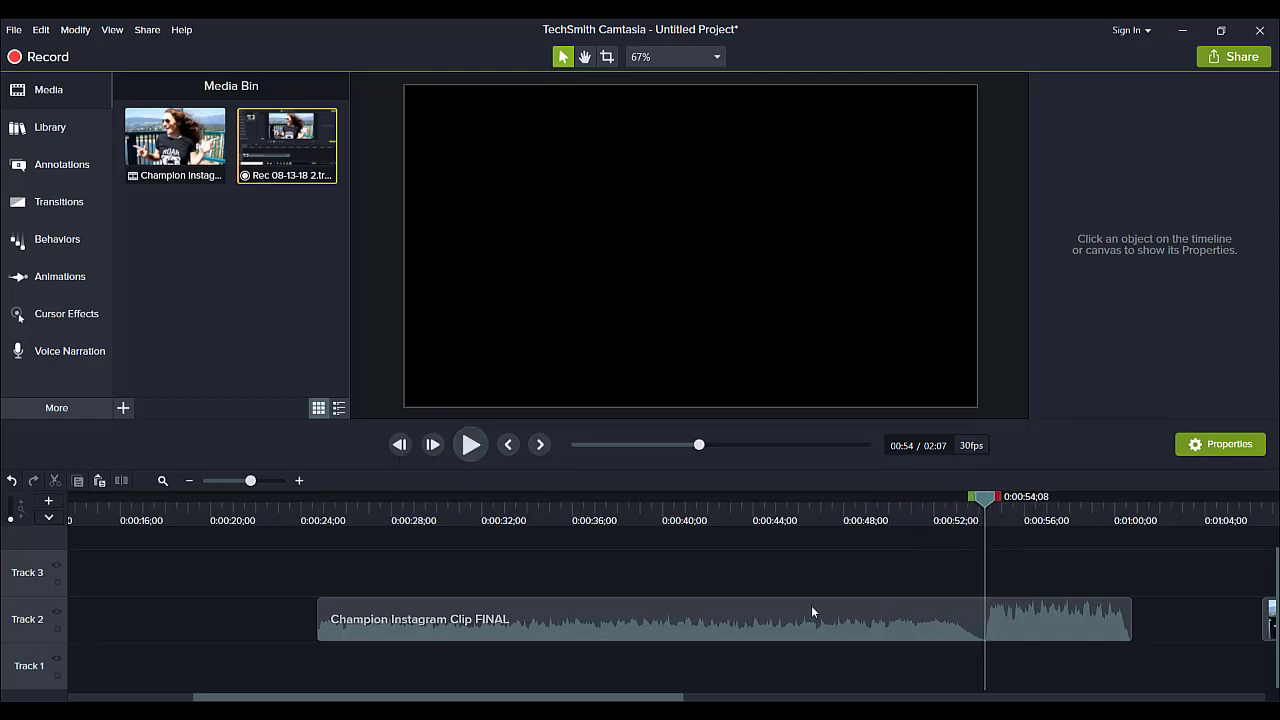
click(850, 625)
key(s)
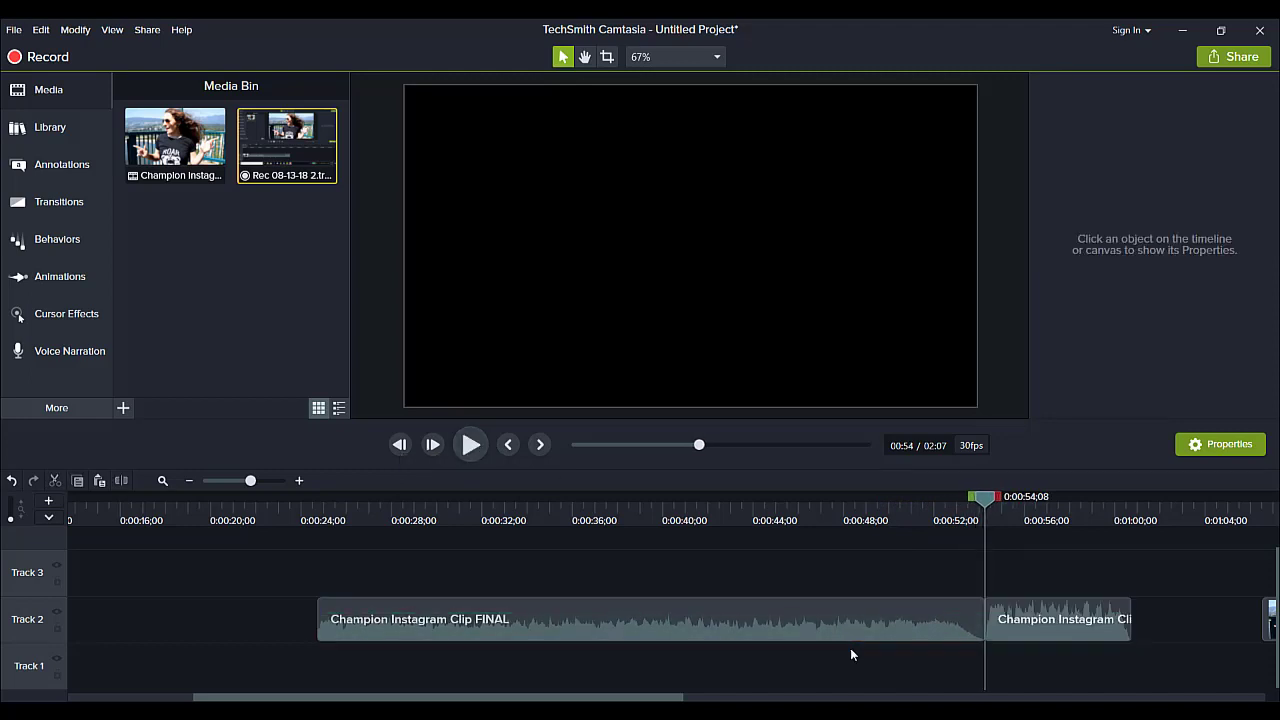
click(1037, 625)
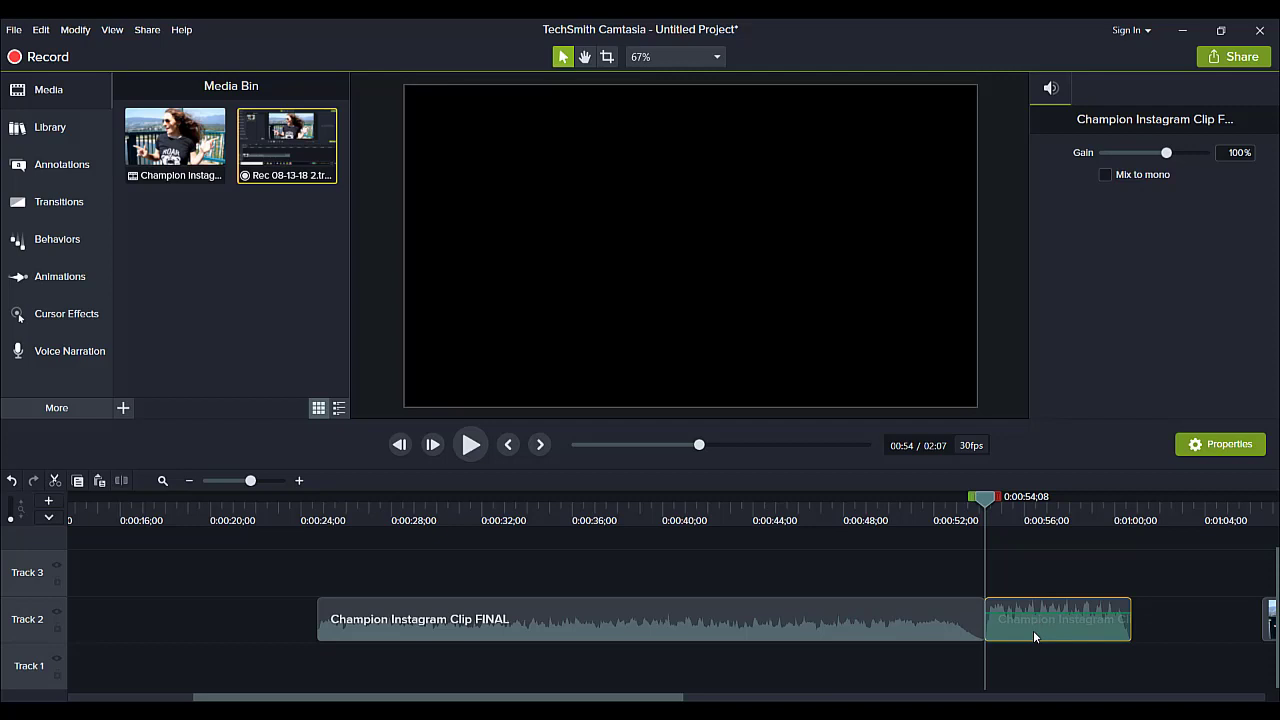
key(Delete)
Step: Move the trimmed audio clip to the start of Track 2 and return the playhead to 0:00:00;00
drag(209, 695, 84, 695)
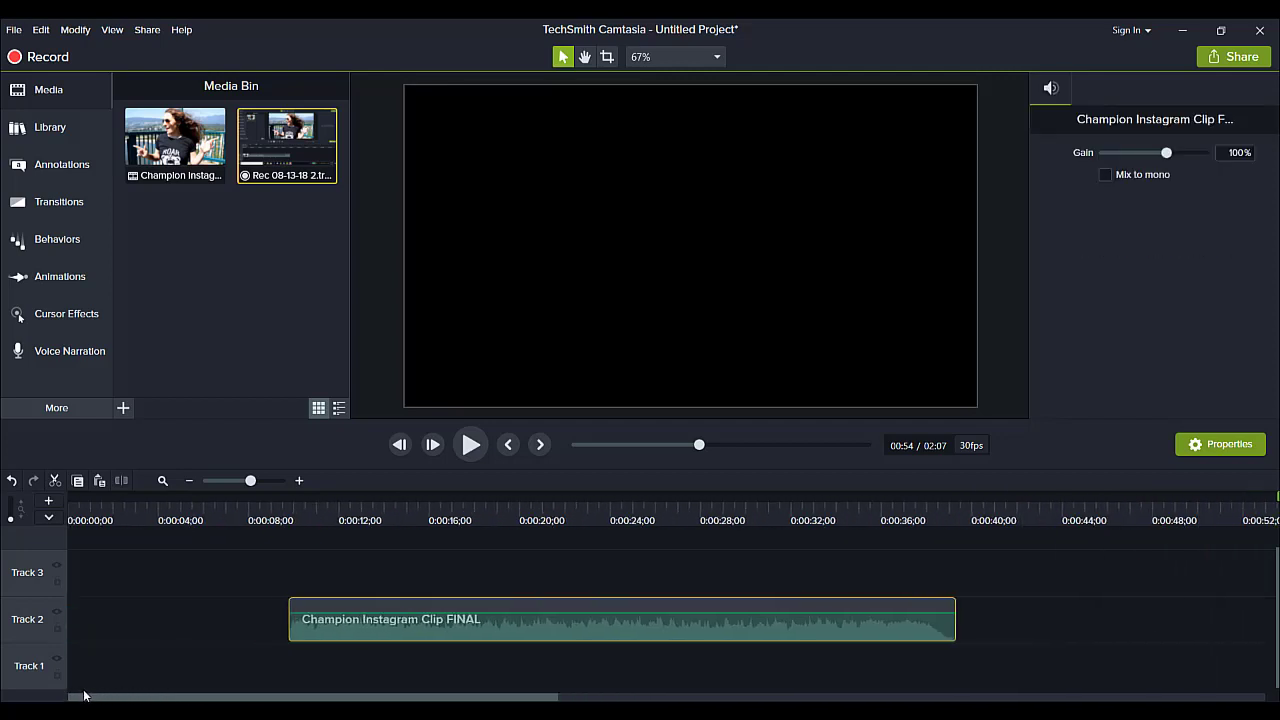
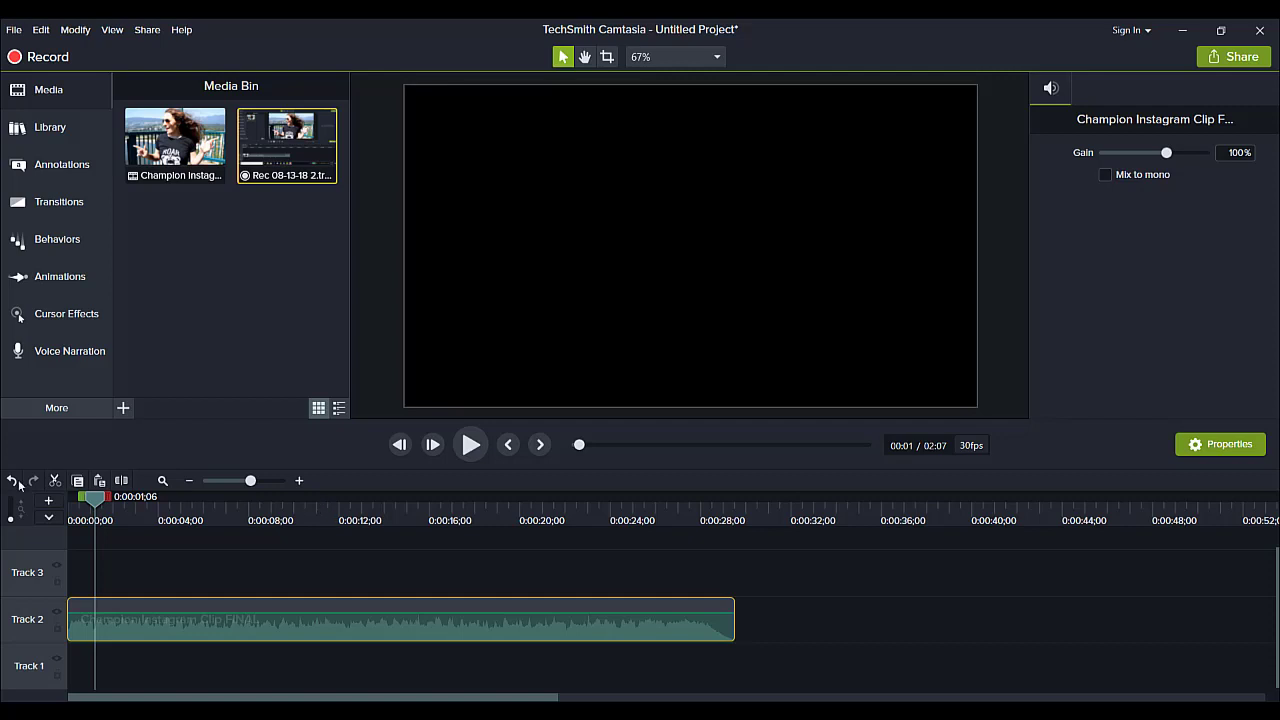
click(95, 499)
drag(95, 499, 68, 499)
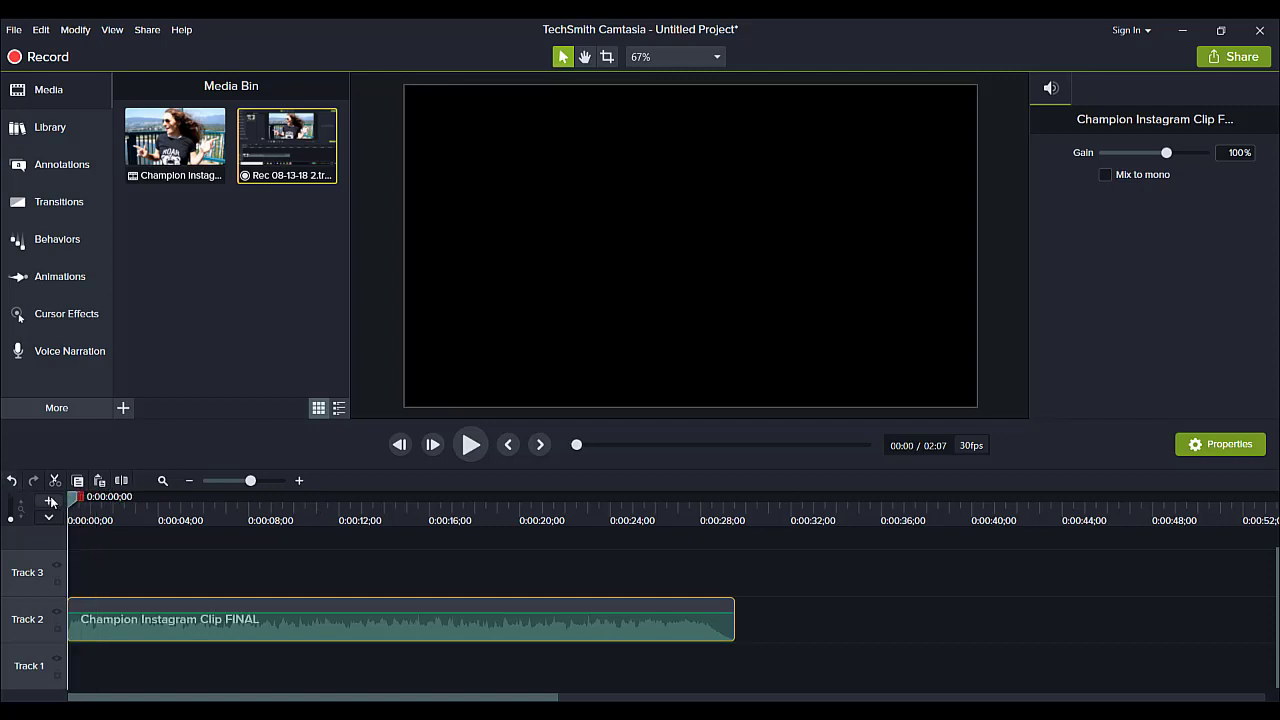
Step: Play the opening of the trimmed audio to 0:00:03;21, and bring the playhead back to 0:00:00;10
click(467, 451)
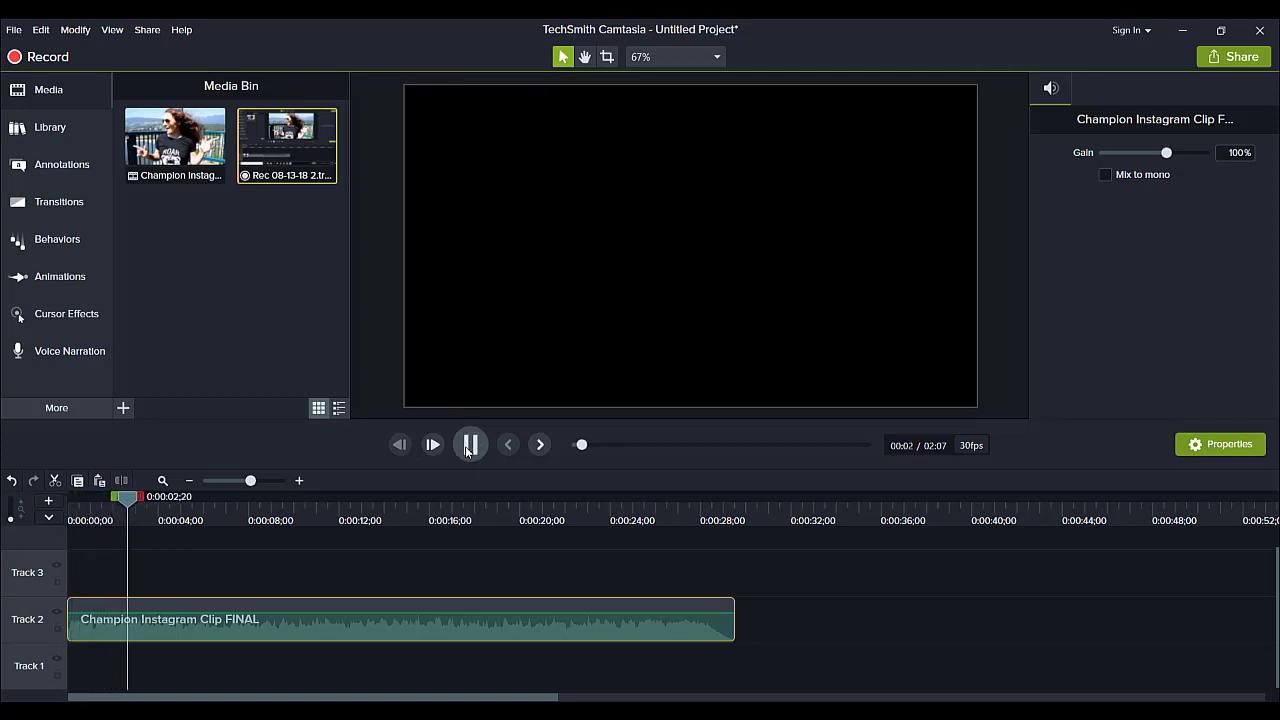
click(467, 451)
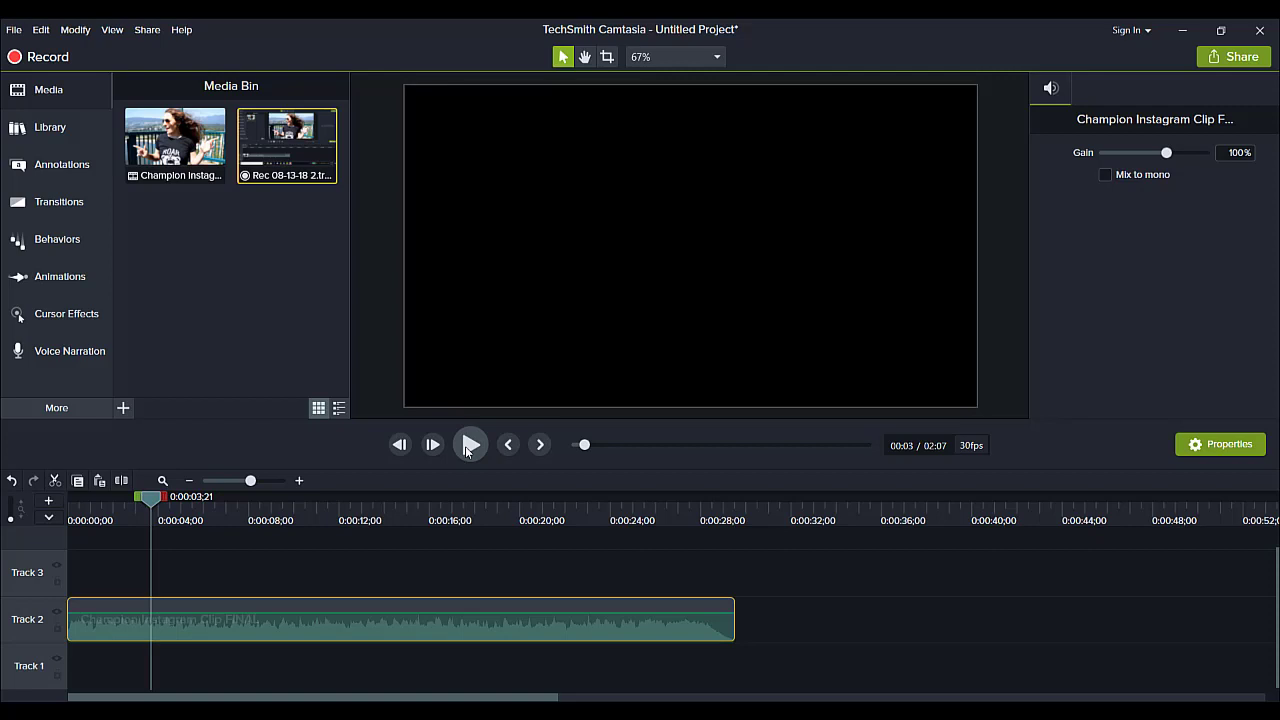
click(84, 520)
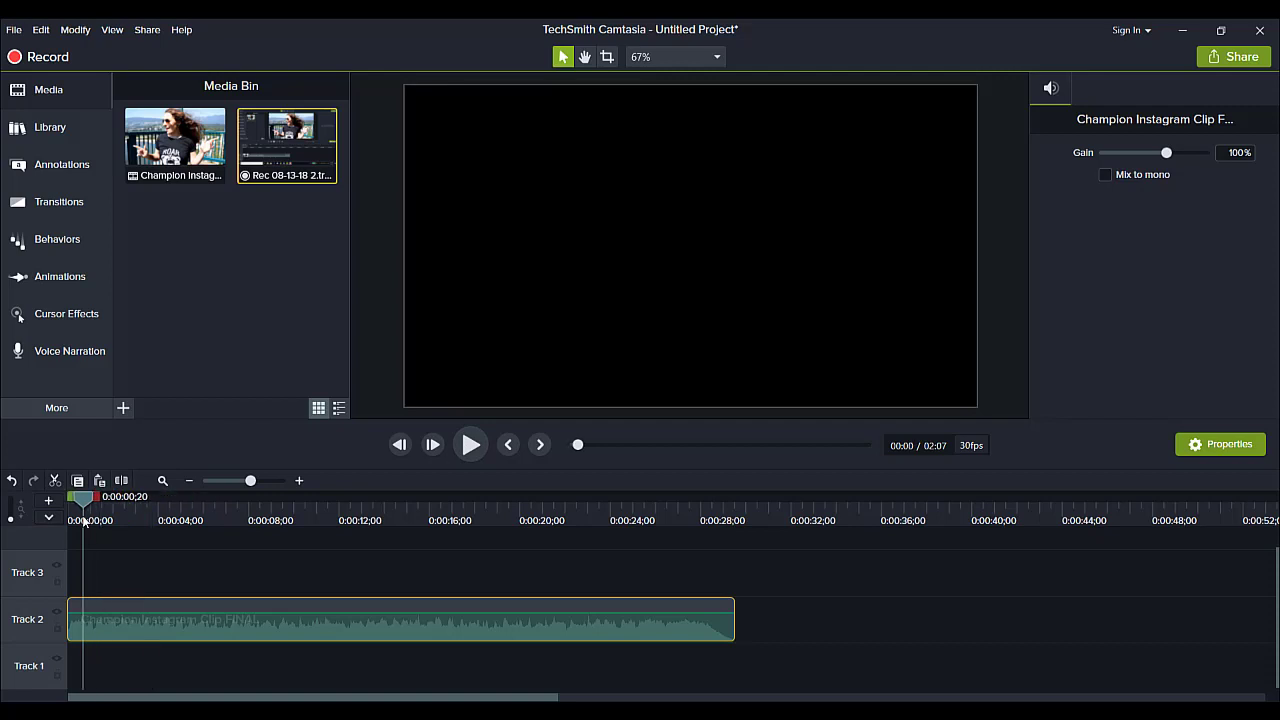
drag(84, 520, 75, 520)
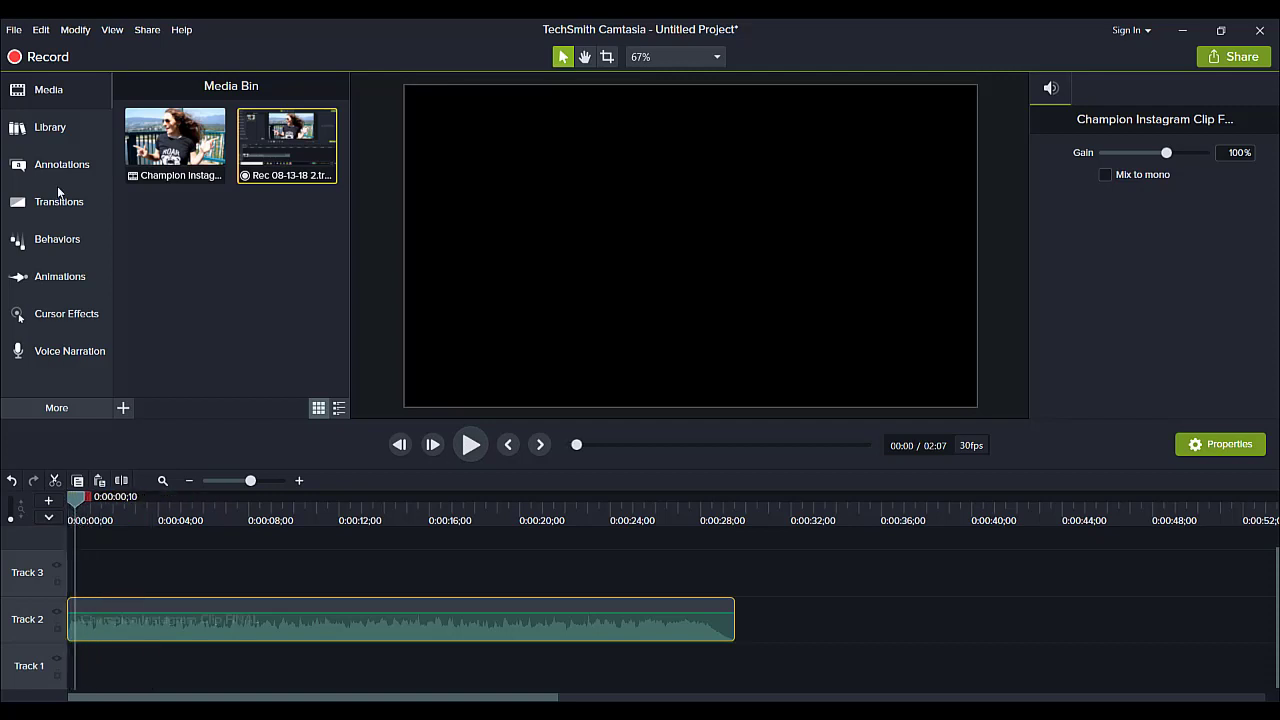
Step: Add a plain text callout without a background at the start of Track 3 and replace its text with "I AM"
click(44, 172)
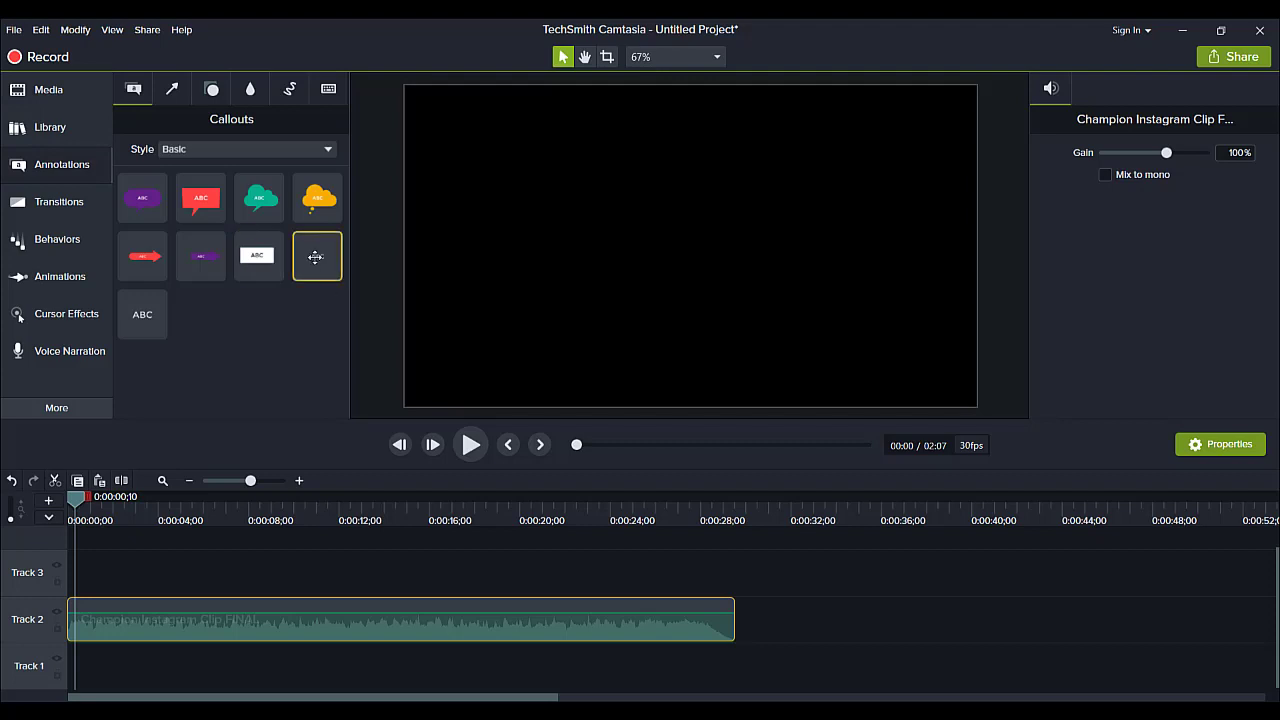
drag(315, 257, 57, 568)
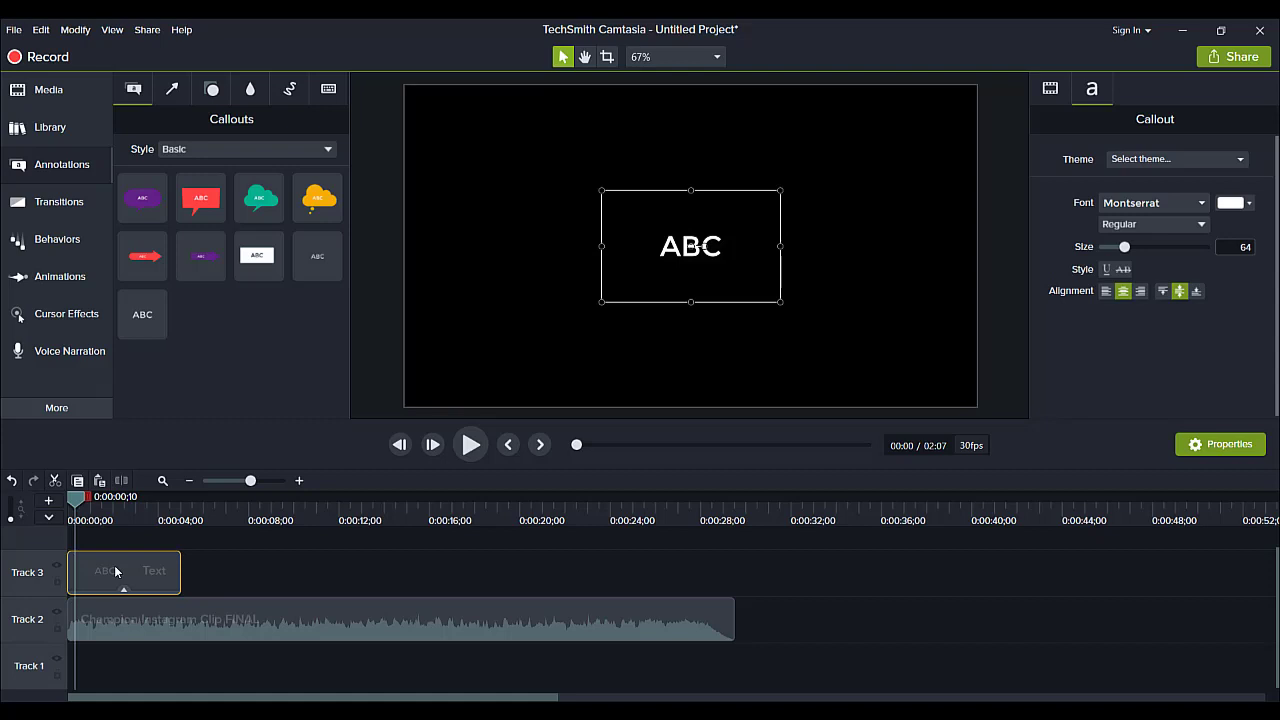
double_click(660, 246)
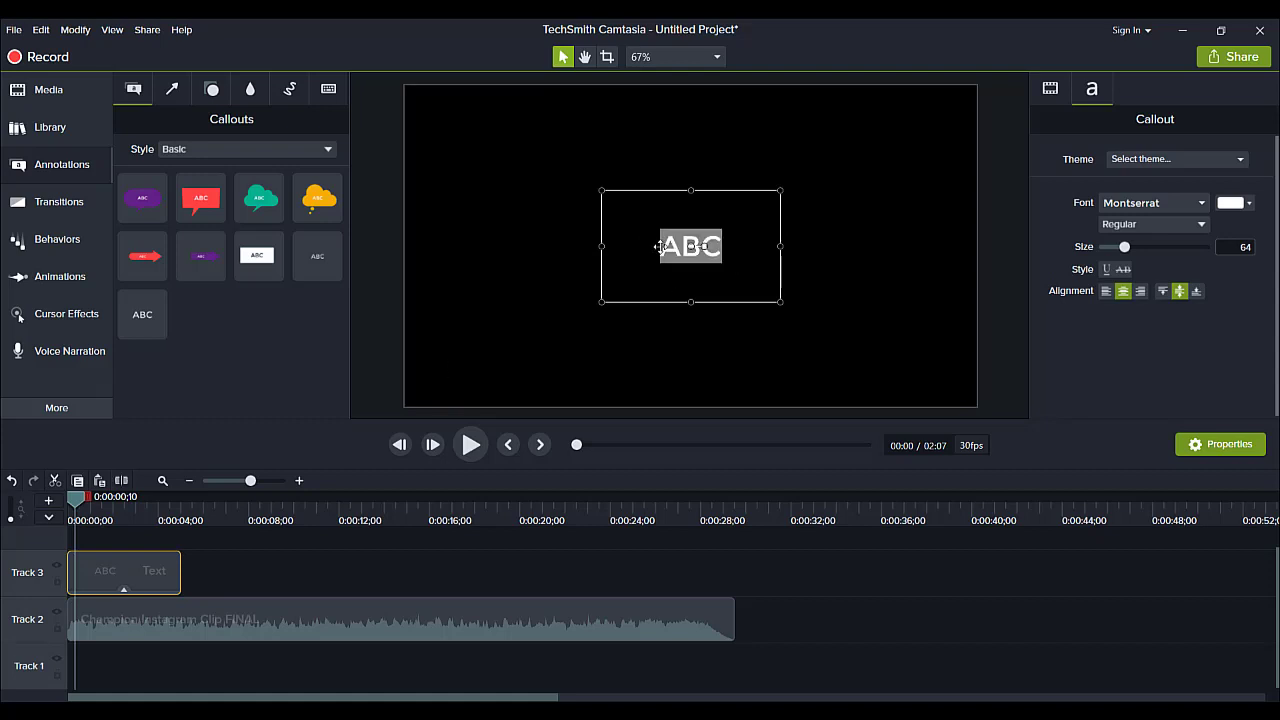
key(BackSpace)
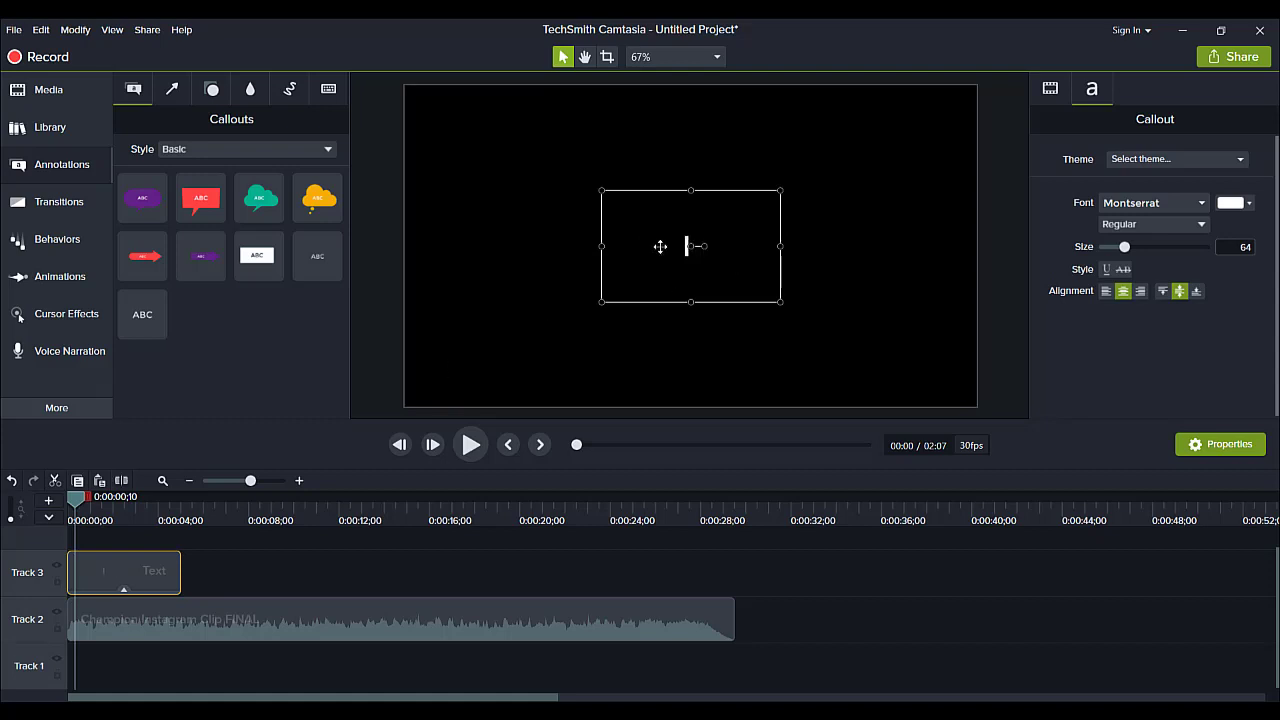
text(I AM)
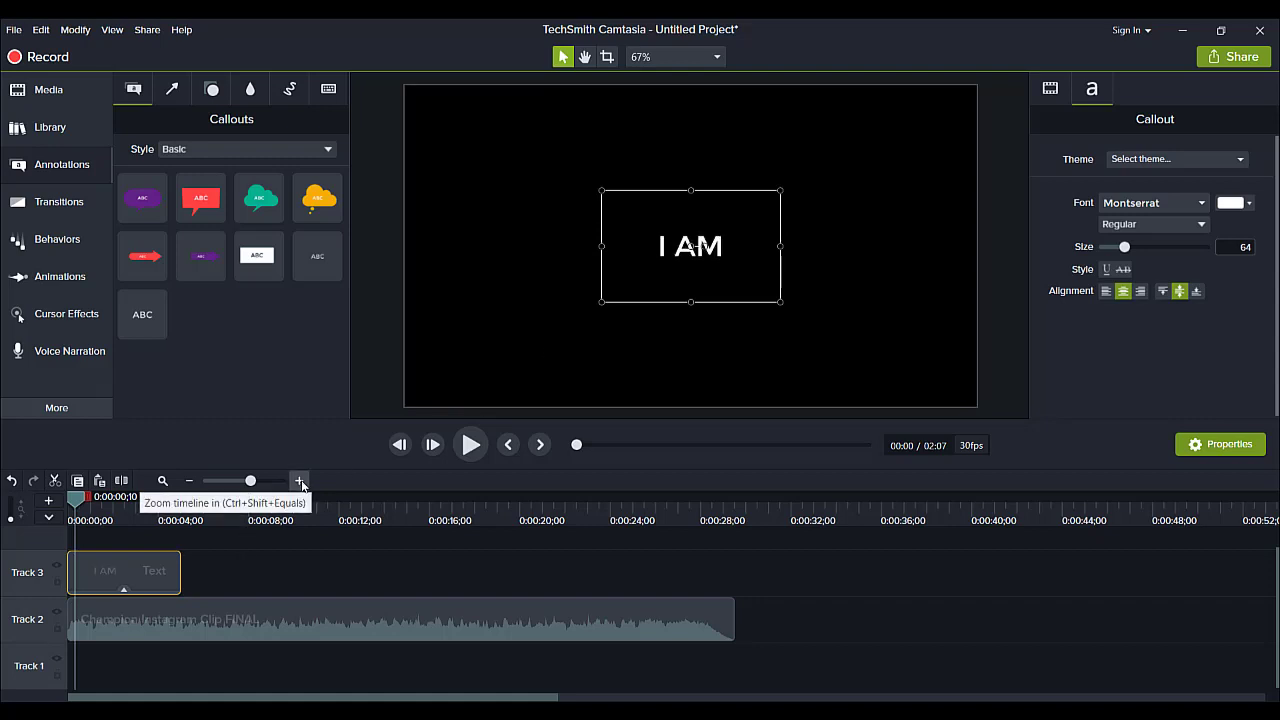
Step: Play the audio with the "I AM" callout from 0:00:00;00 to 0:00:01;12 on an enlarged timeline
click(300, 482)
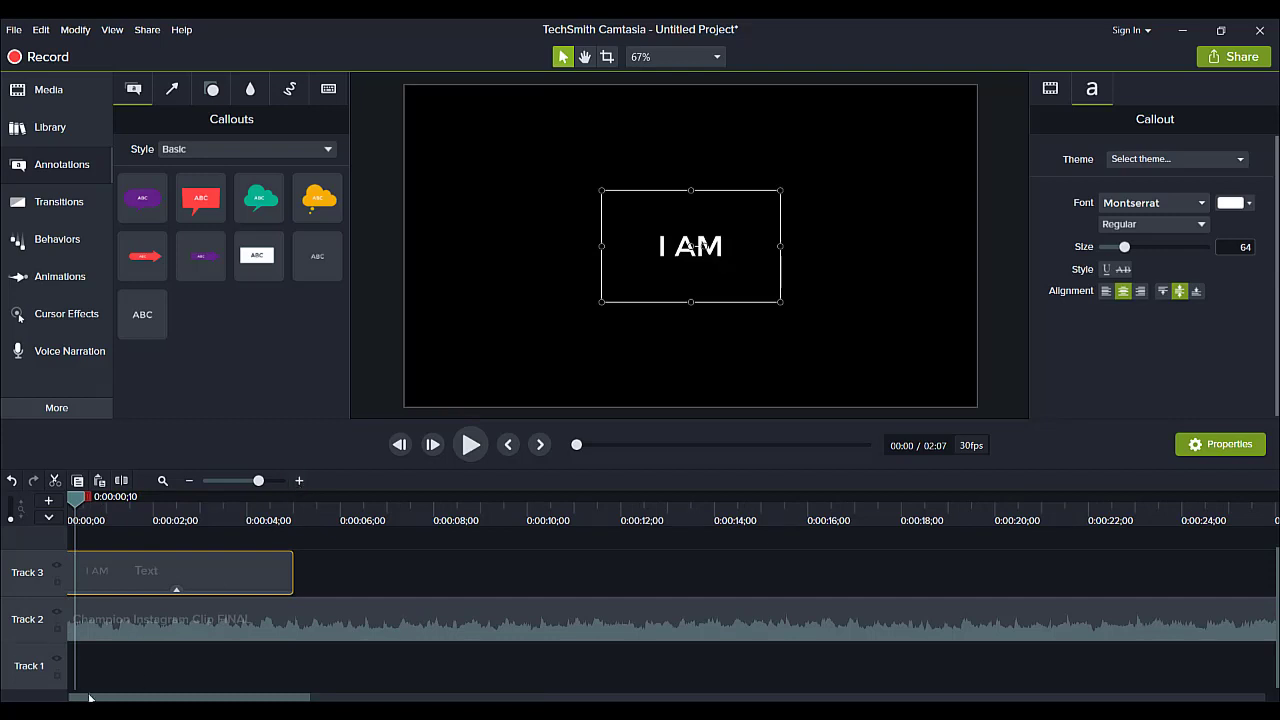
scroll(335, 523, left, 1)
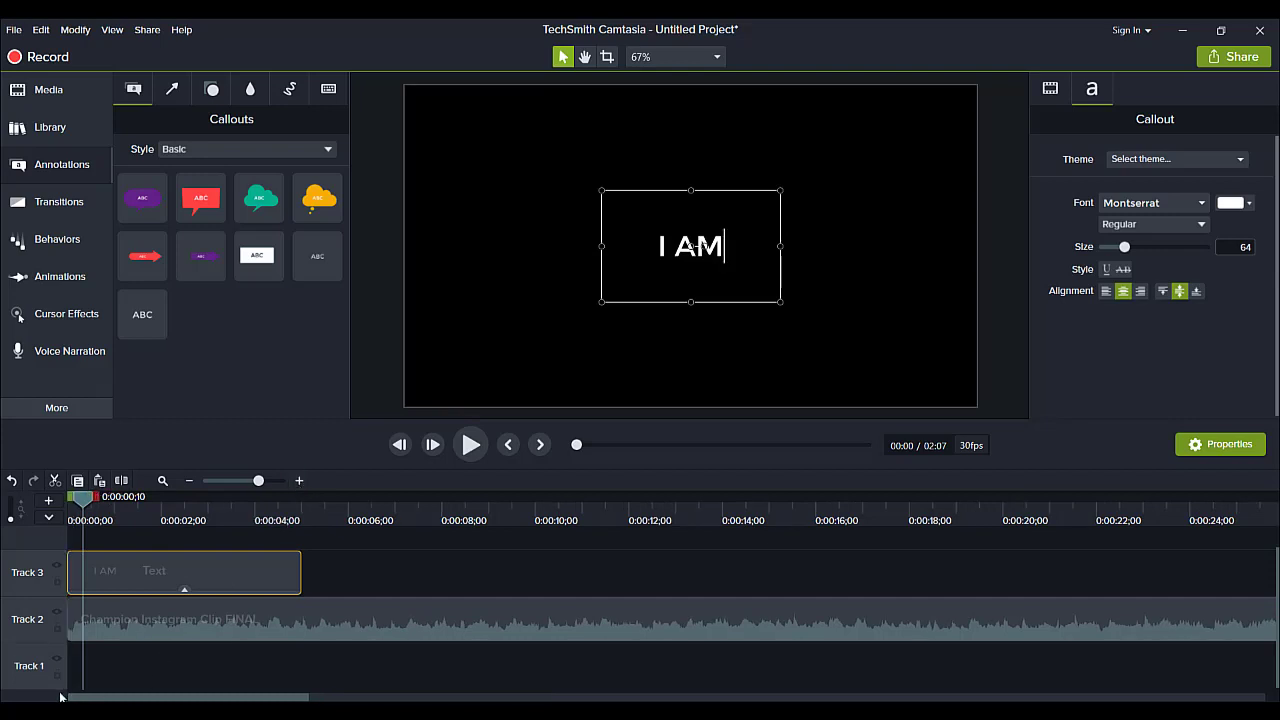
click(300, 481)
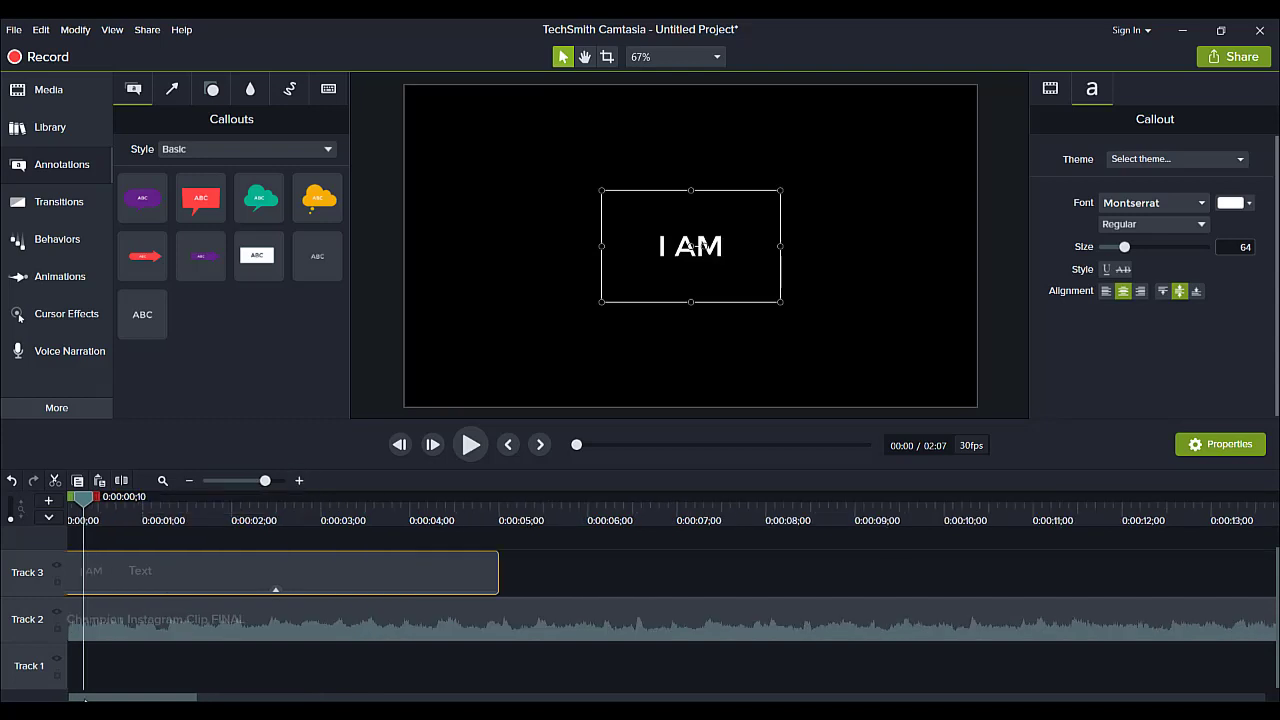
scroll(640, 600, left, 1)
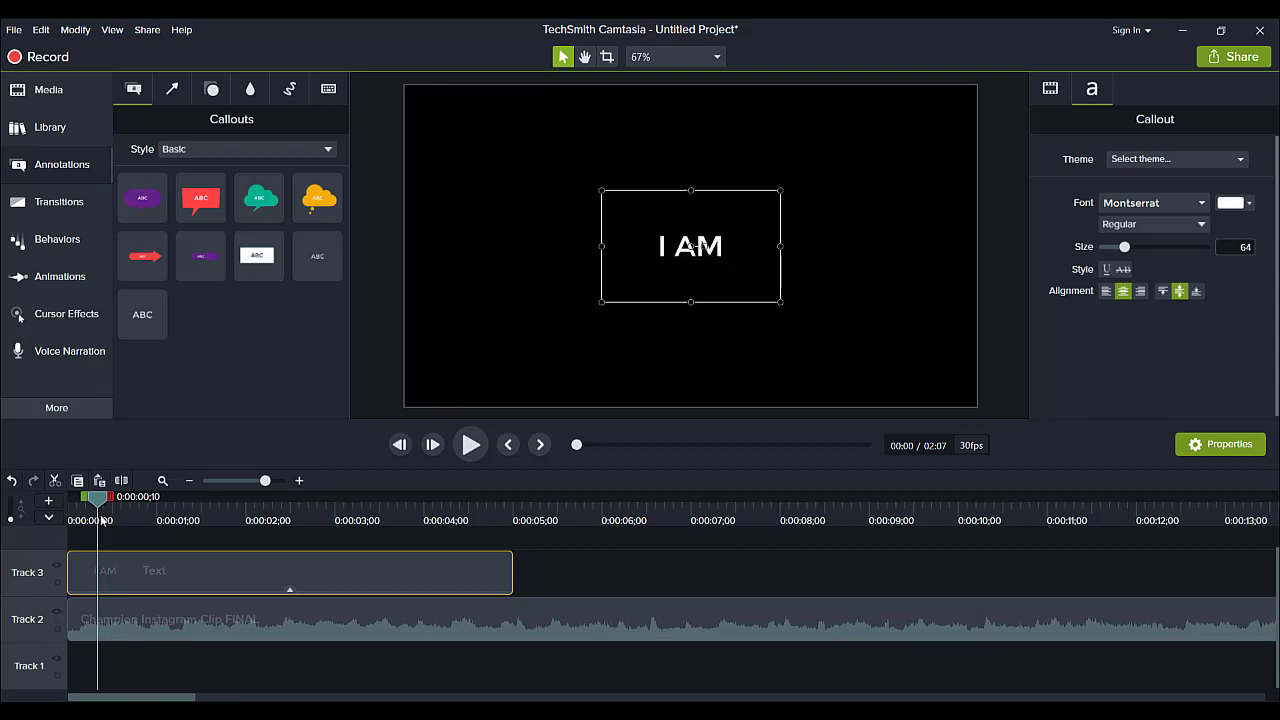
drag(97, 498, 78, 503)
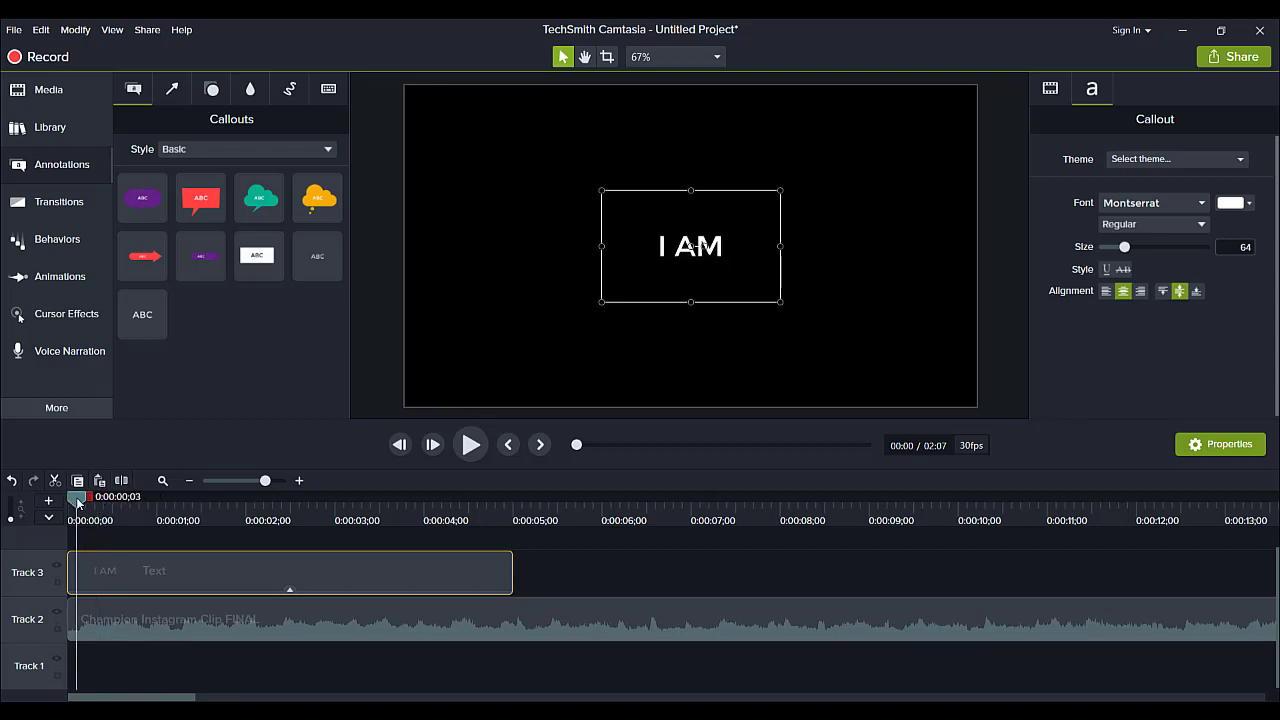
drag(78, 503, 69, 500)
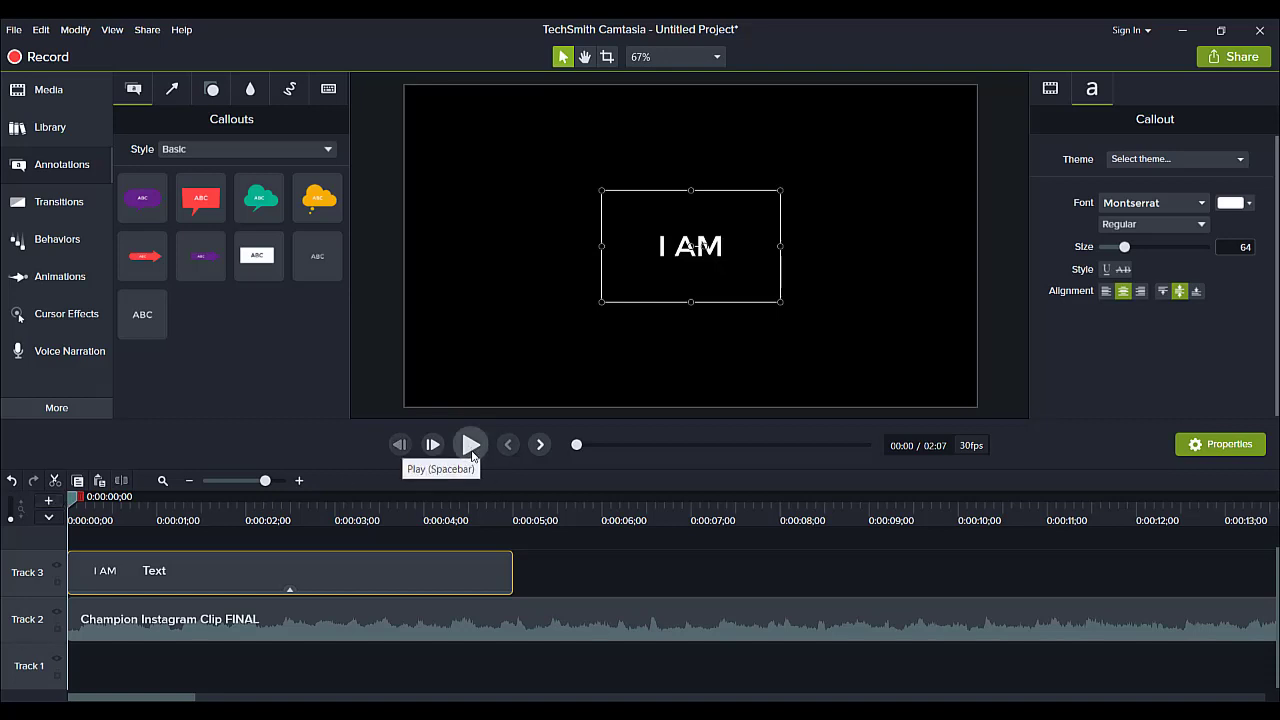
click(471, 446)
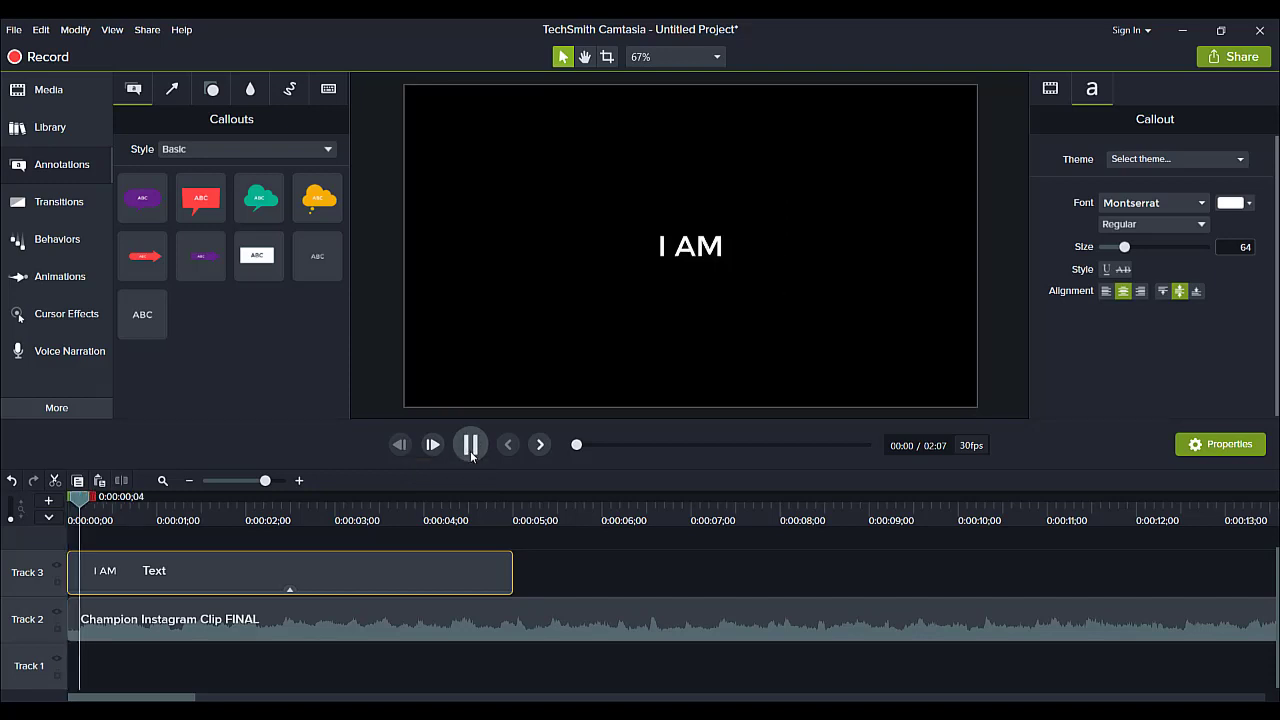
click(470, 448)
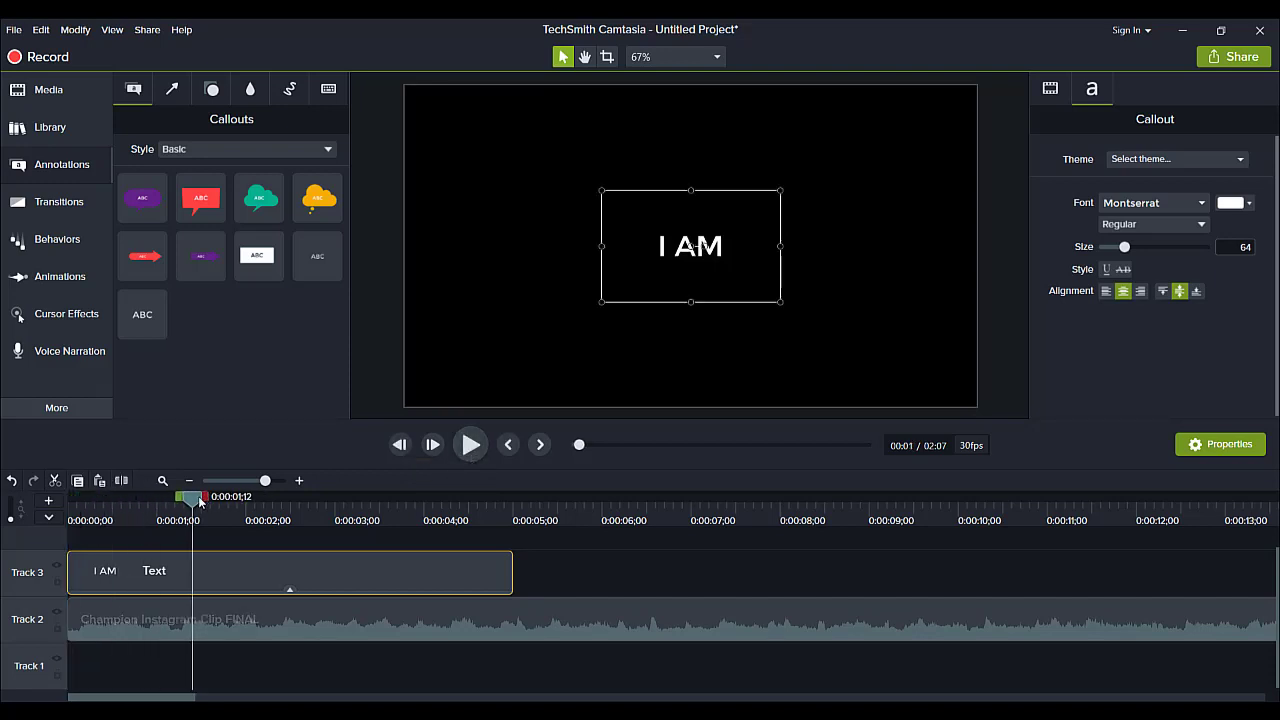
Step: Replay the audio around the one-second mark to locate the end of the words, and shorten the "I AM" callout to end at 0:00:01;03
click(168, 497)
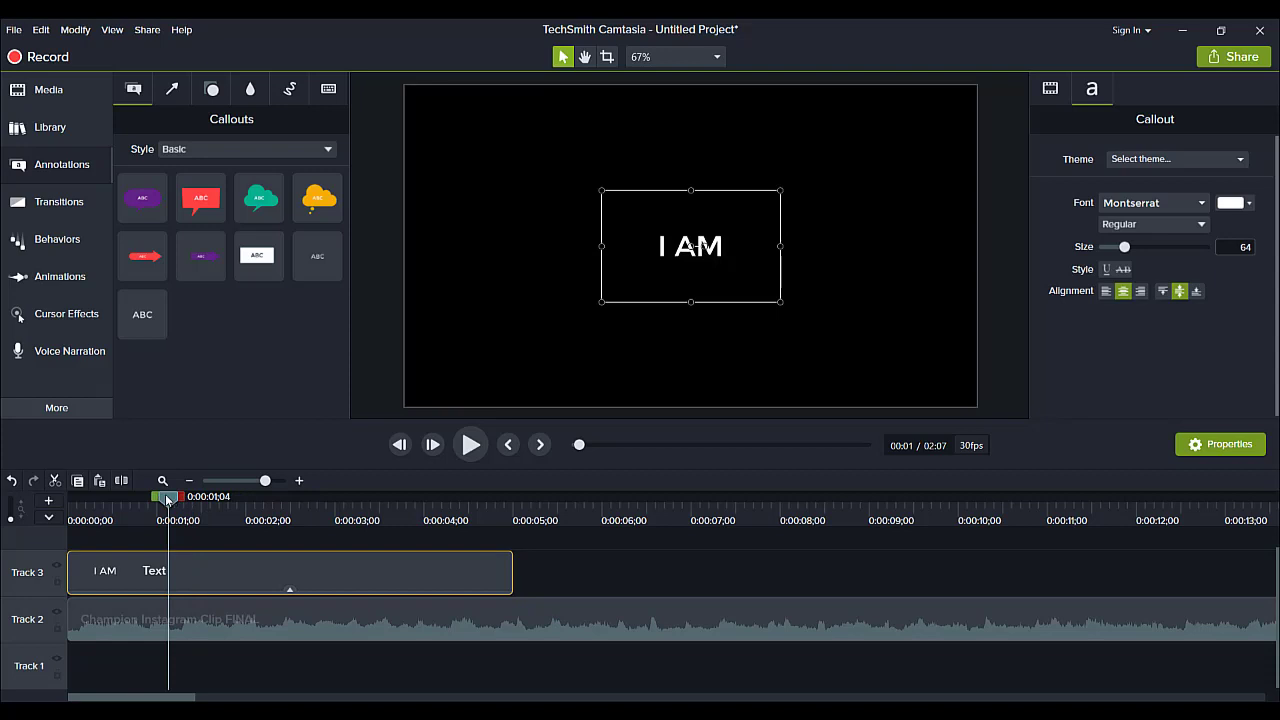
key(space)
key(space)
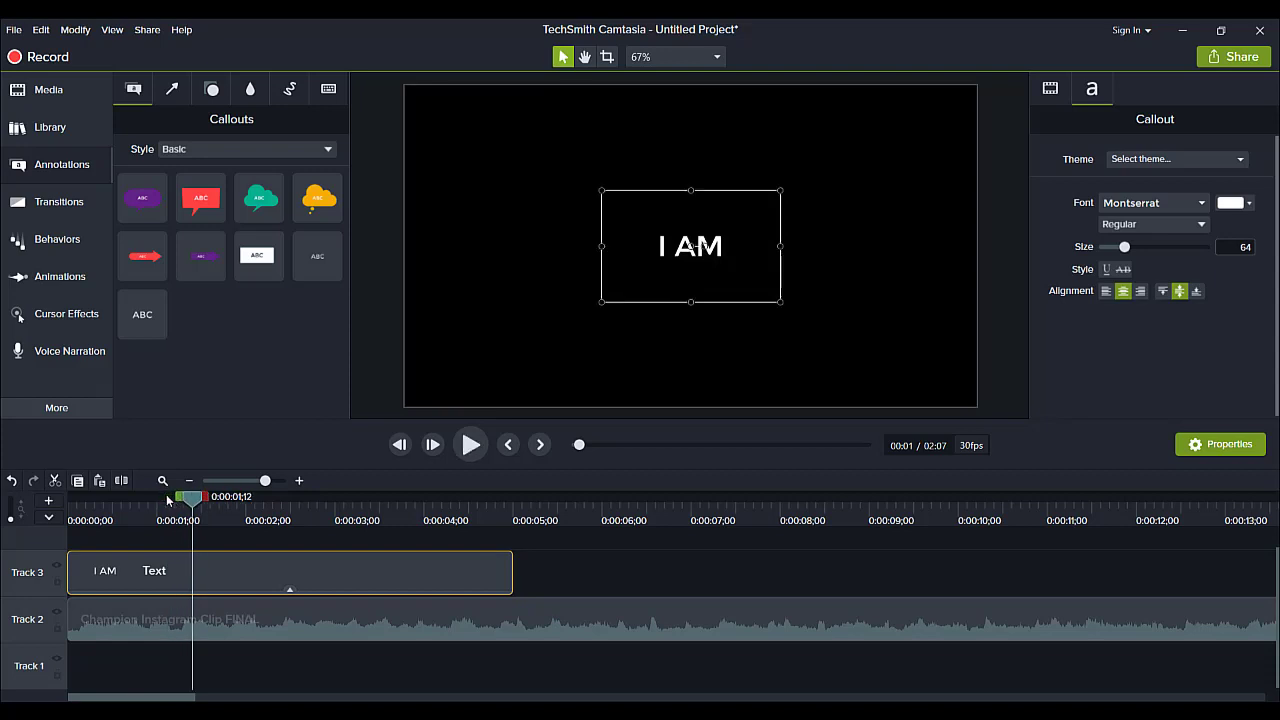
drag(197, 497, 170, 504)
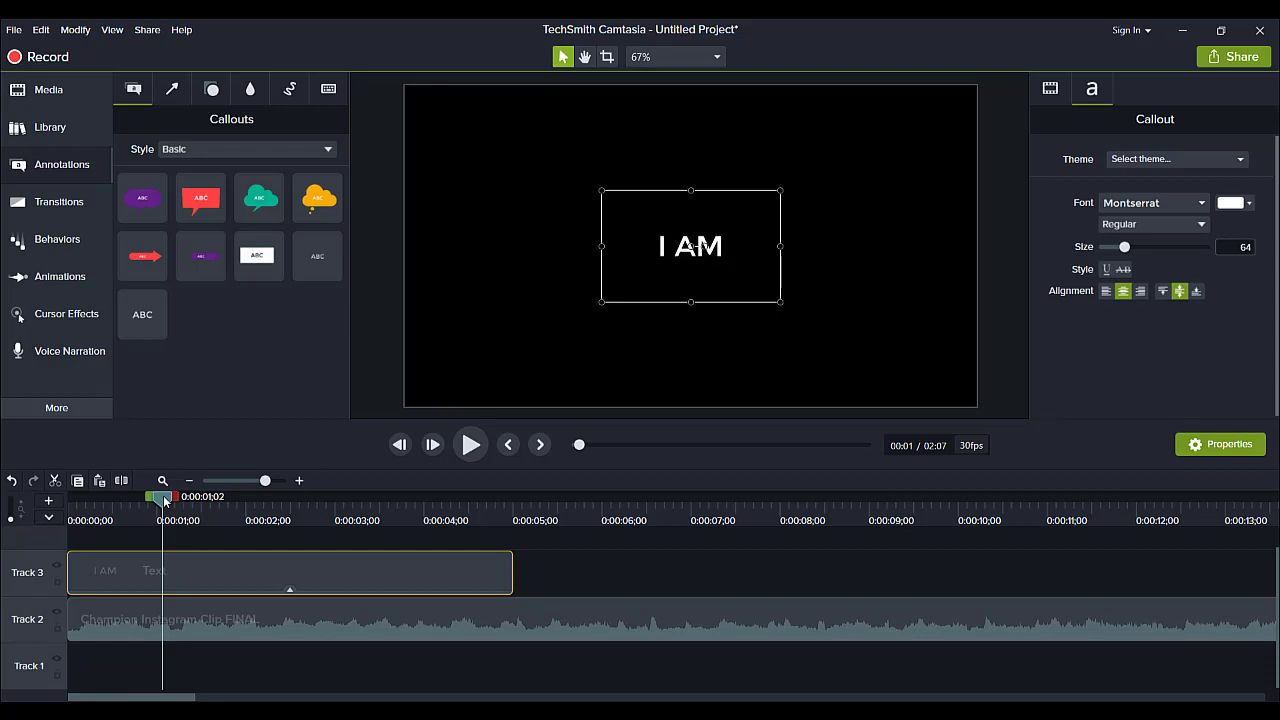
drag(166, 501, 152, 501)
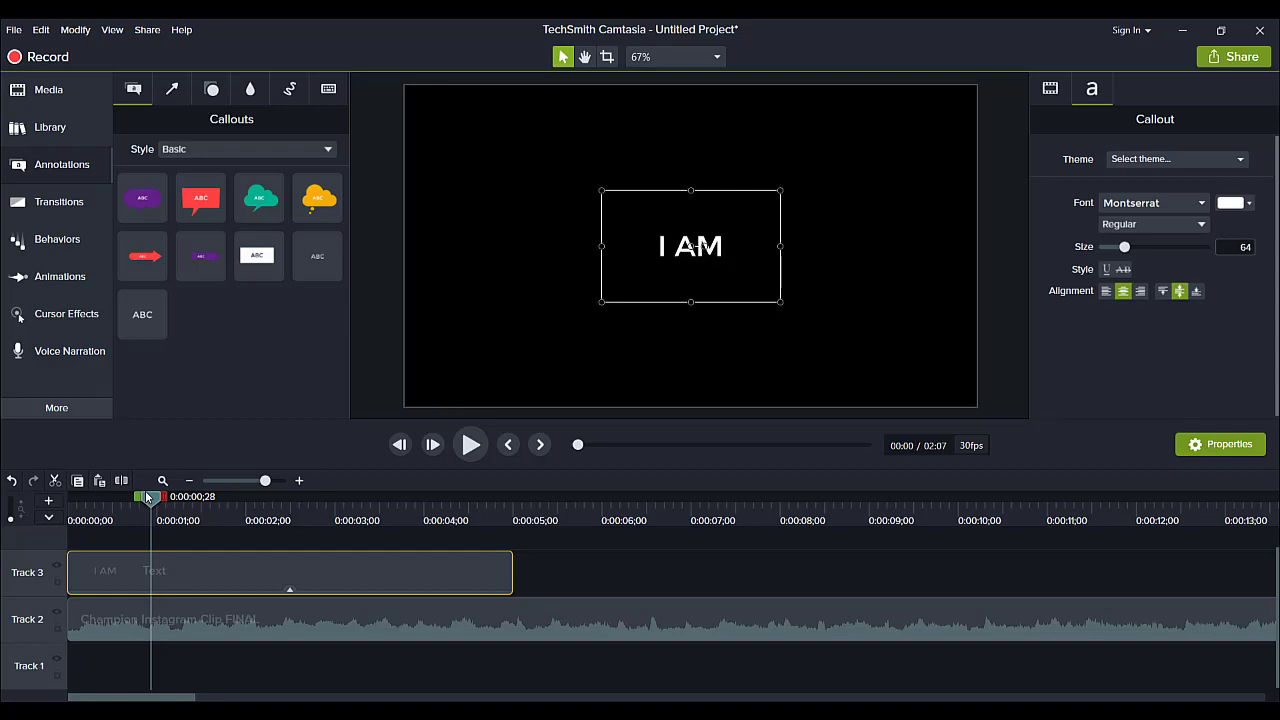
key(space)
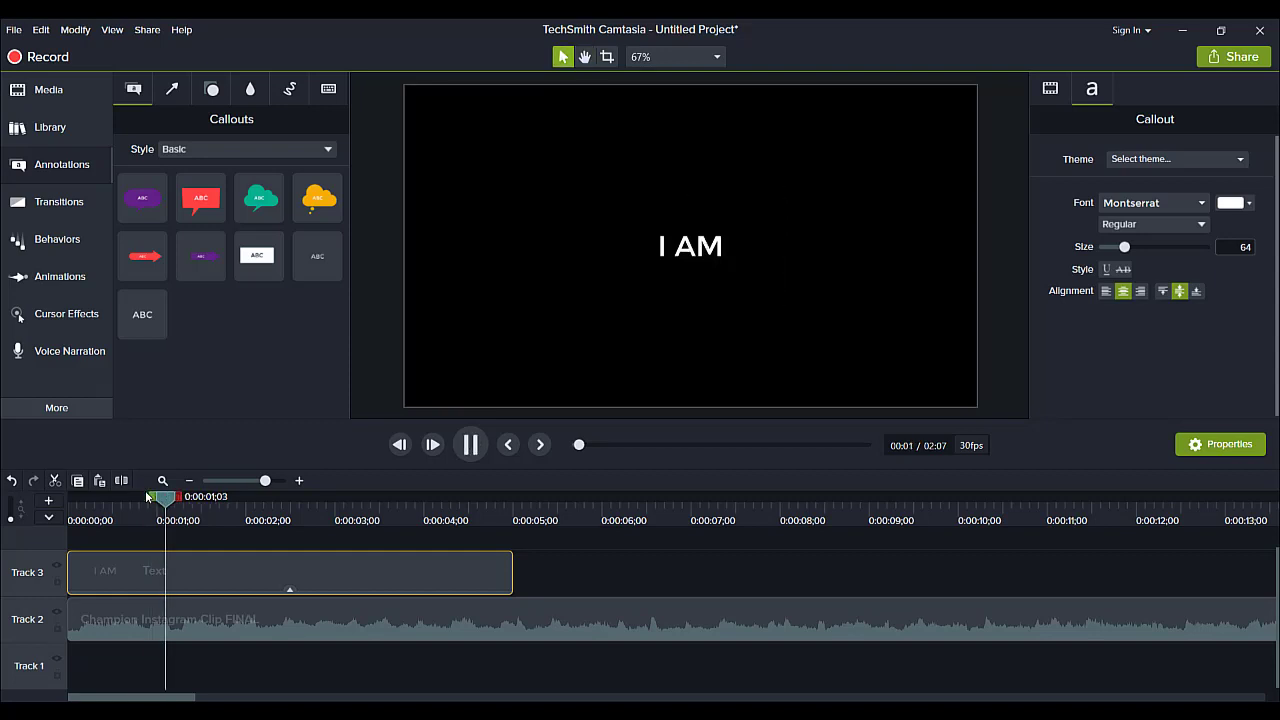
key(space)
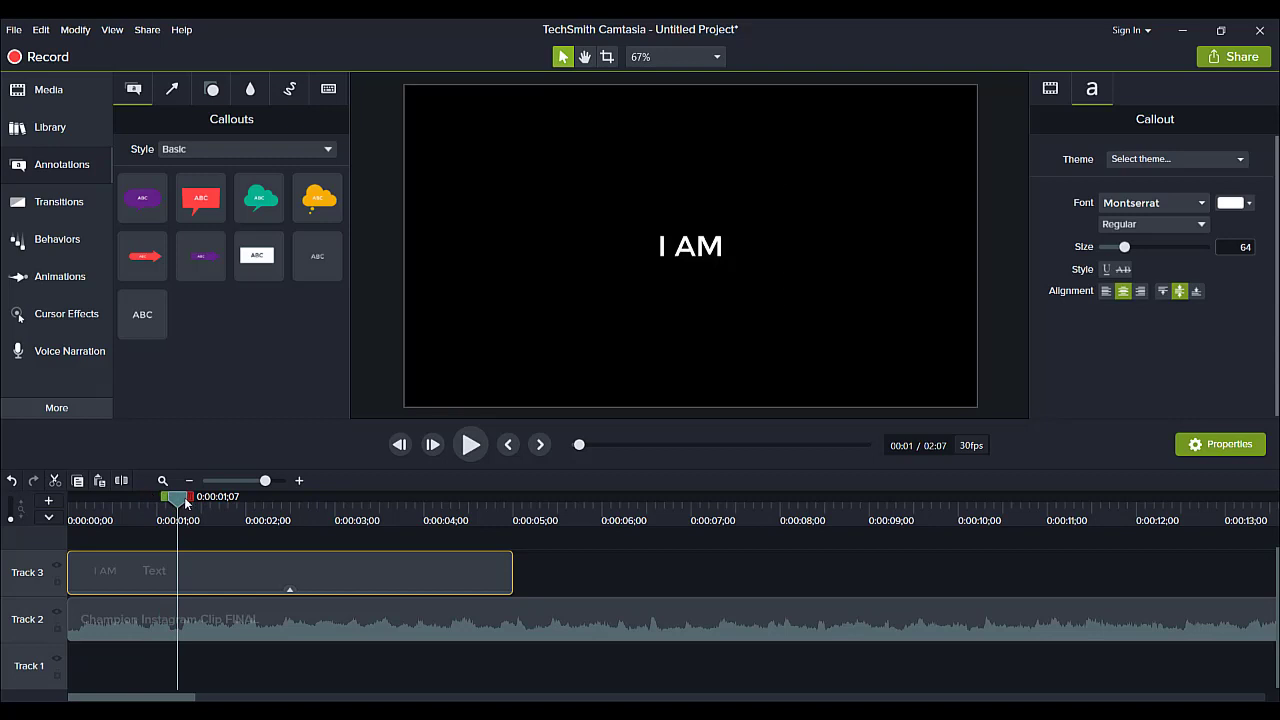
drag(178, 497, 163, 497)
key(space)
key(space)
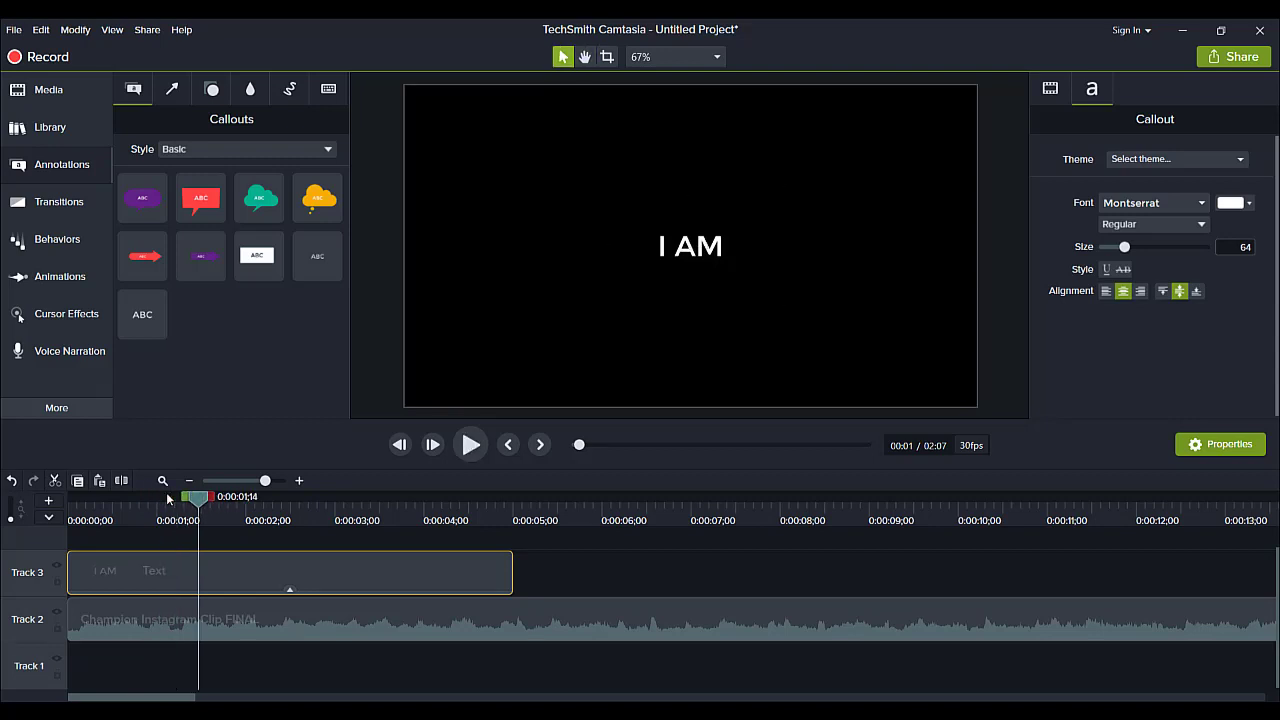
drag(201, 505, 170, 505)
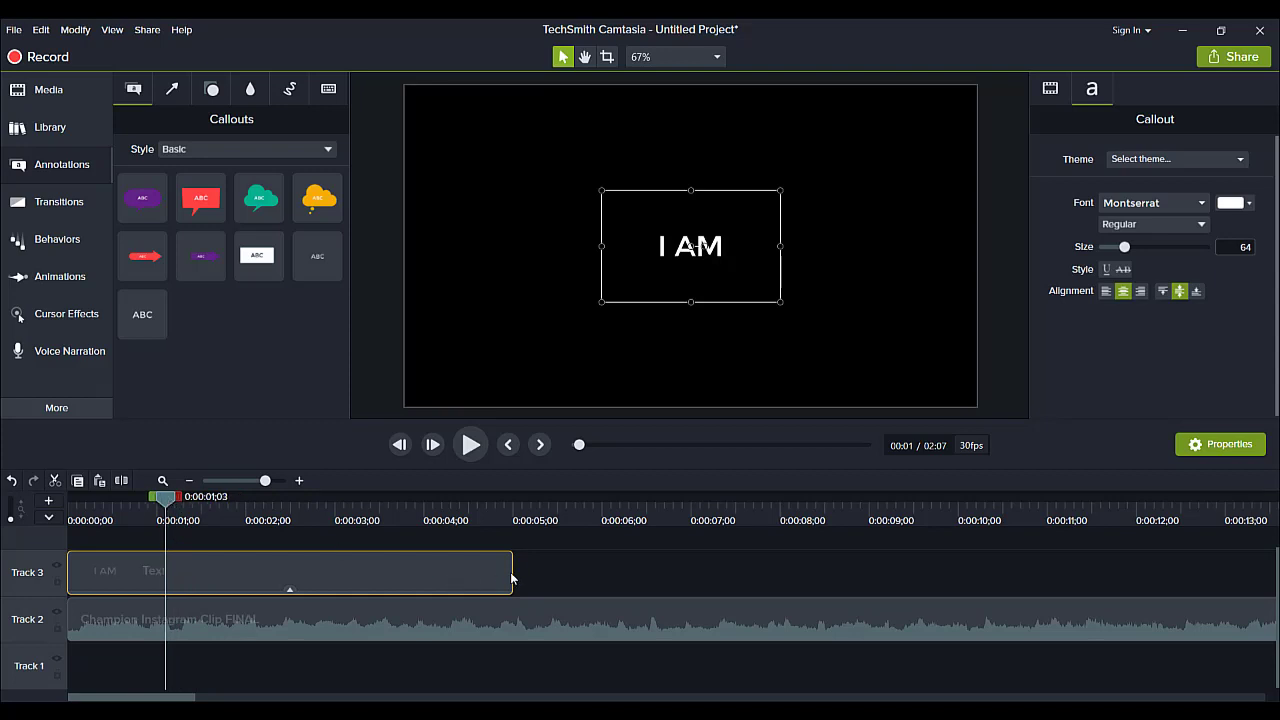
drag(512, 572, 157, 565)
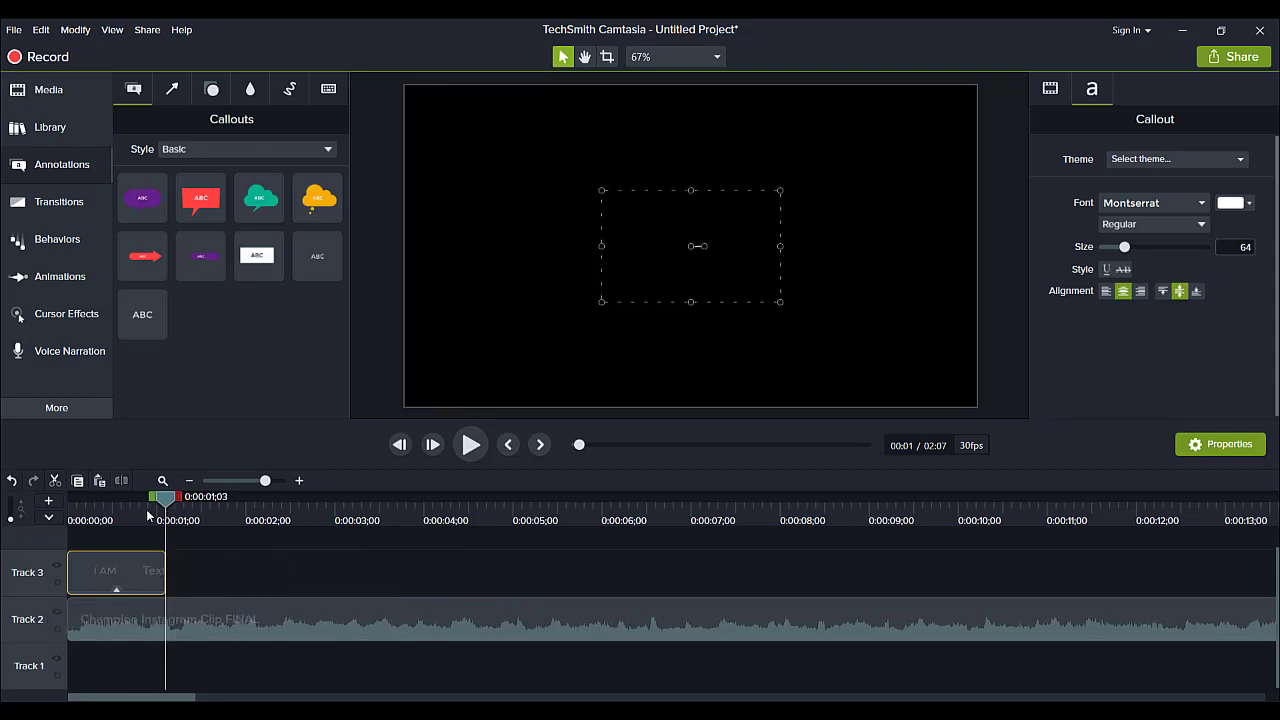
Step: Play the shortened callout from 0:00:00;00 and replay the audio around its end to check the timing against the words
drag(148, 518, 68, 518)
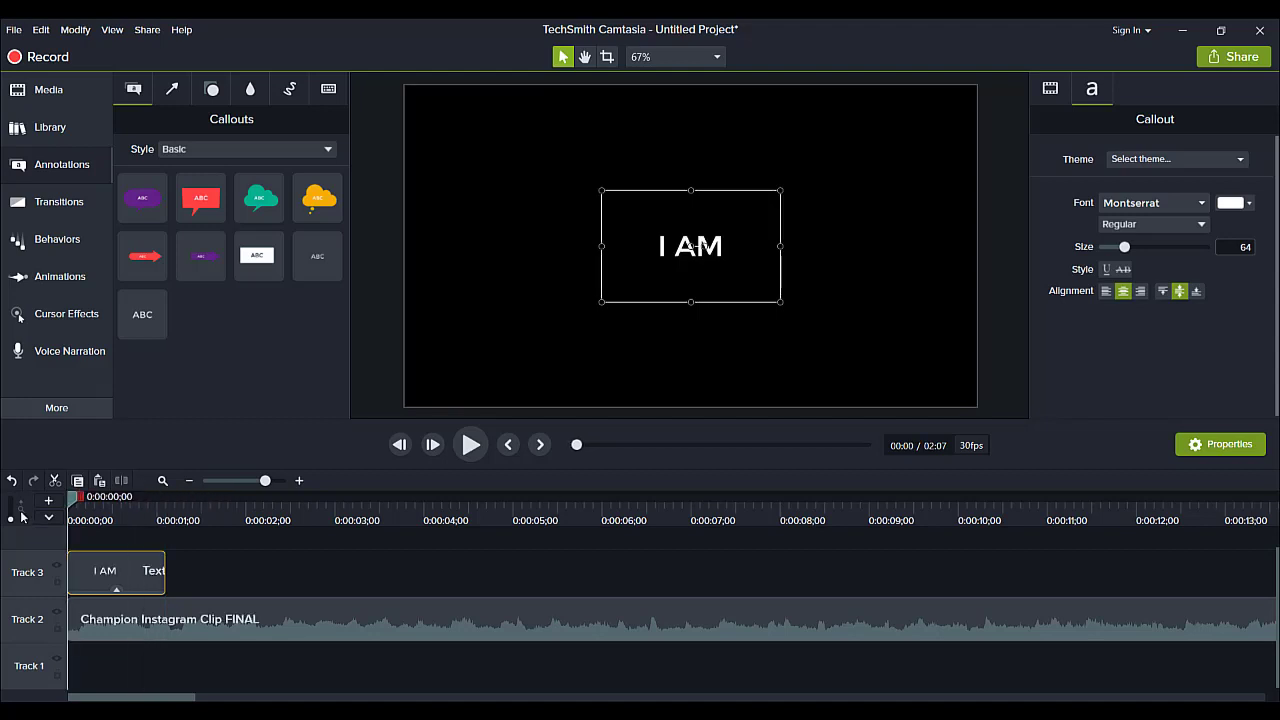
key(space)
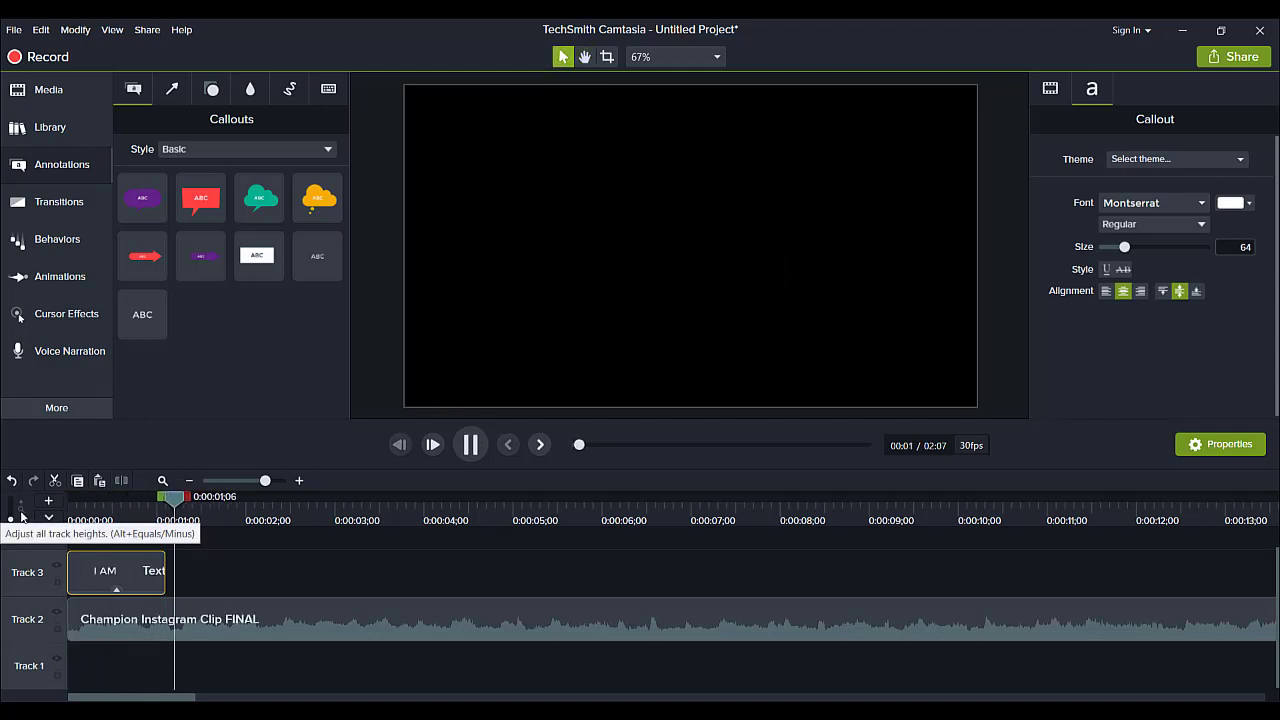
key(space)
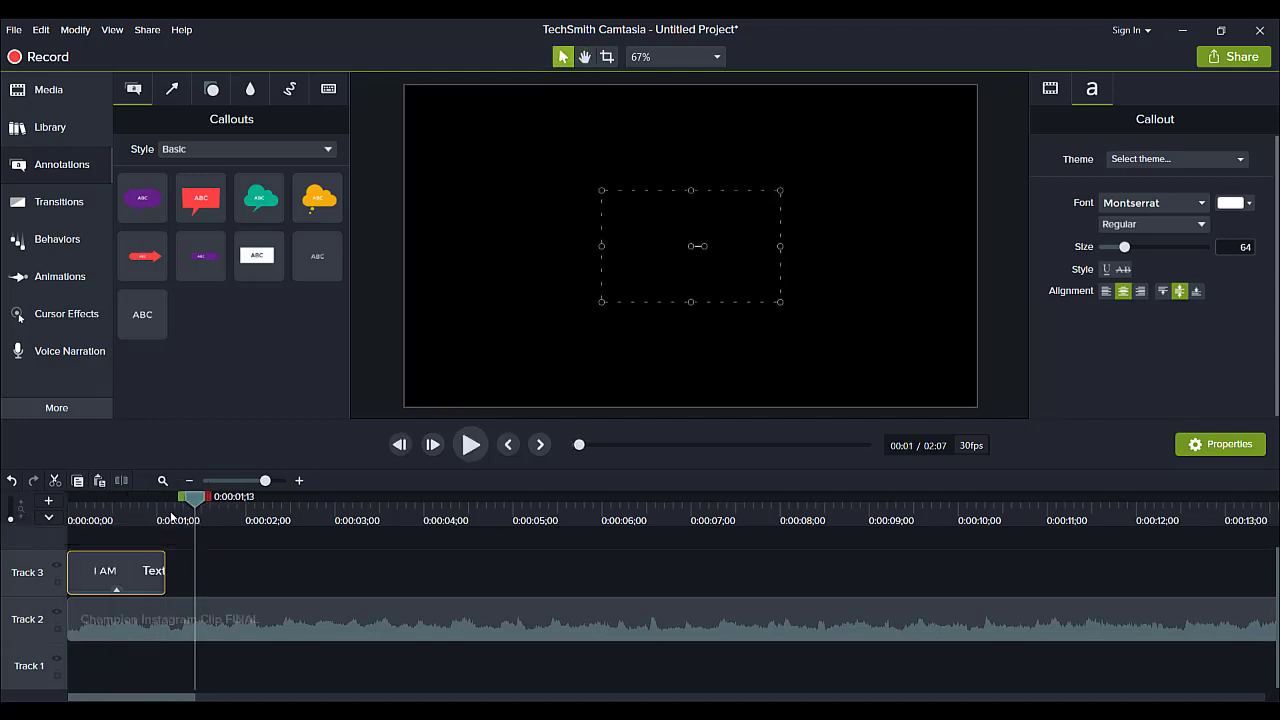
drag(164, 518, 165, 518)
key(space)
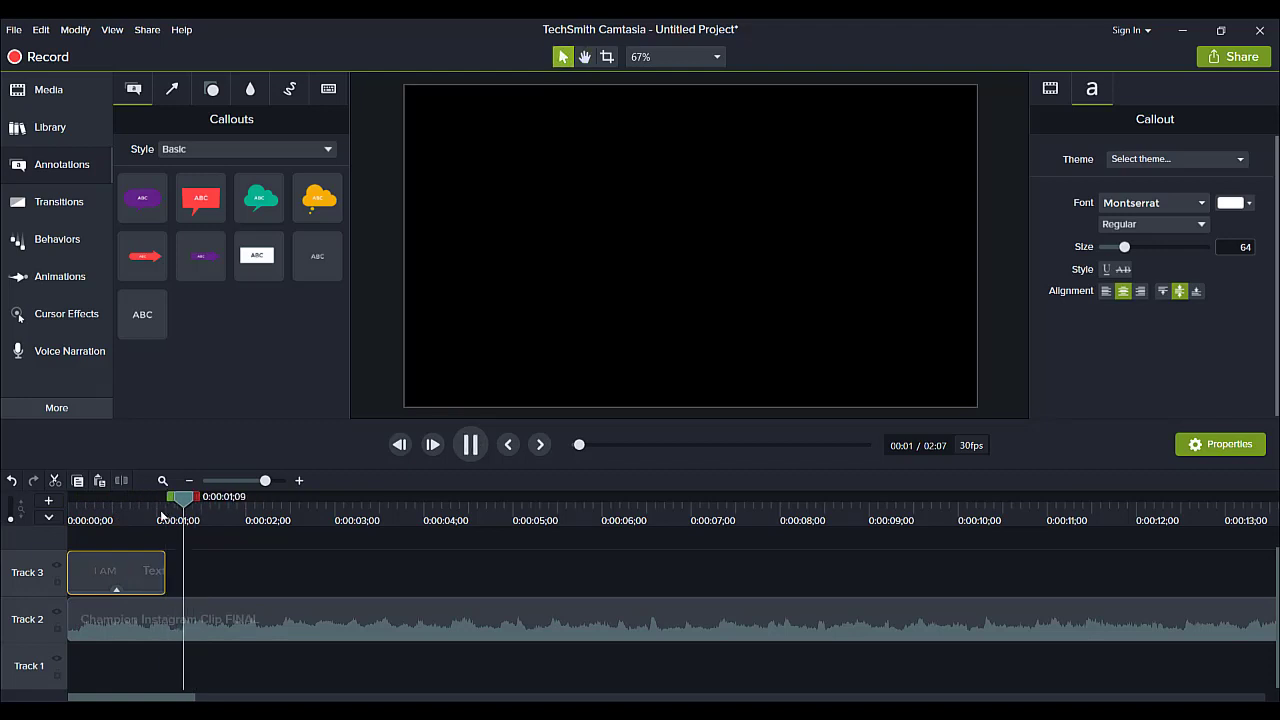
key(space)
click(156, 514)
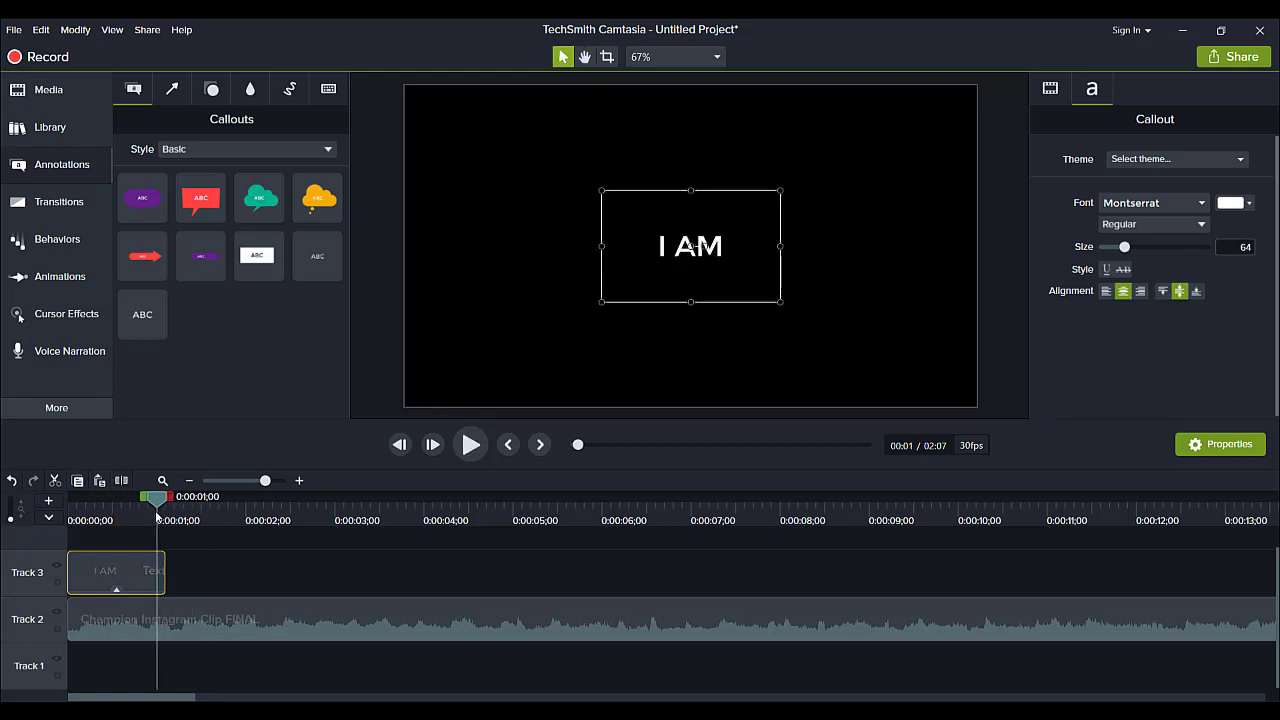
key(space)
key(space)
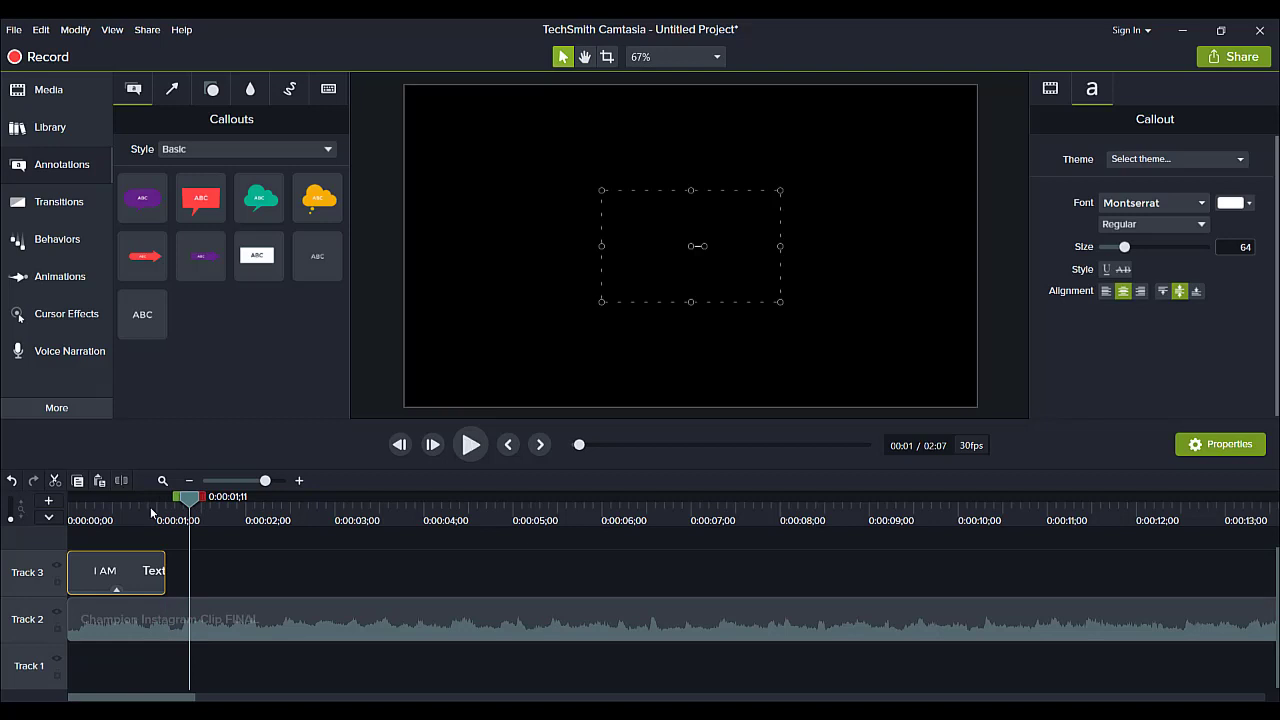
click(146, 509)
key(space)
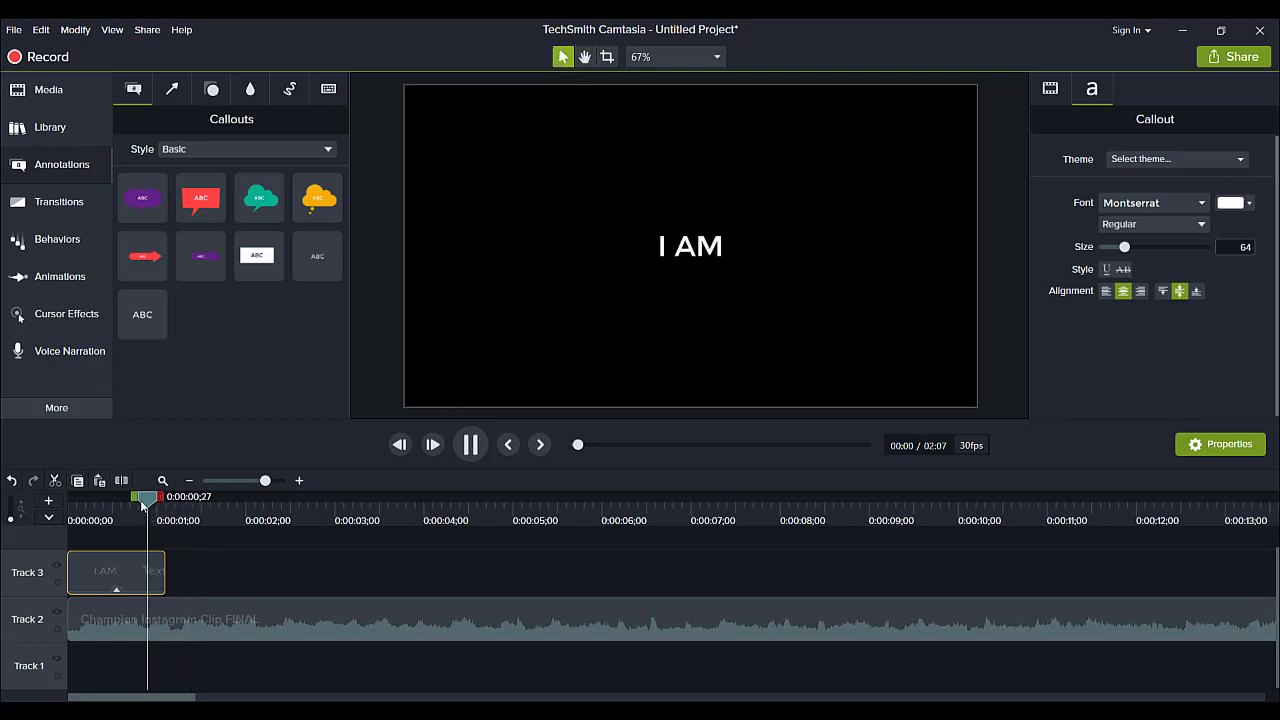
key(space)
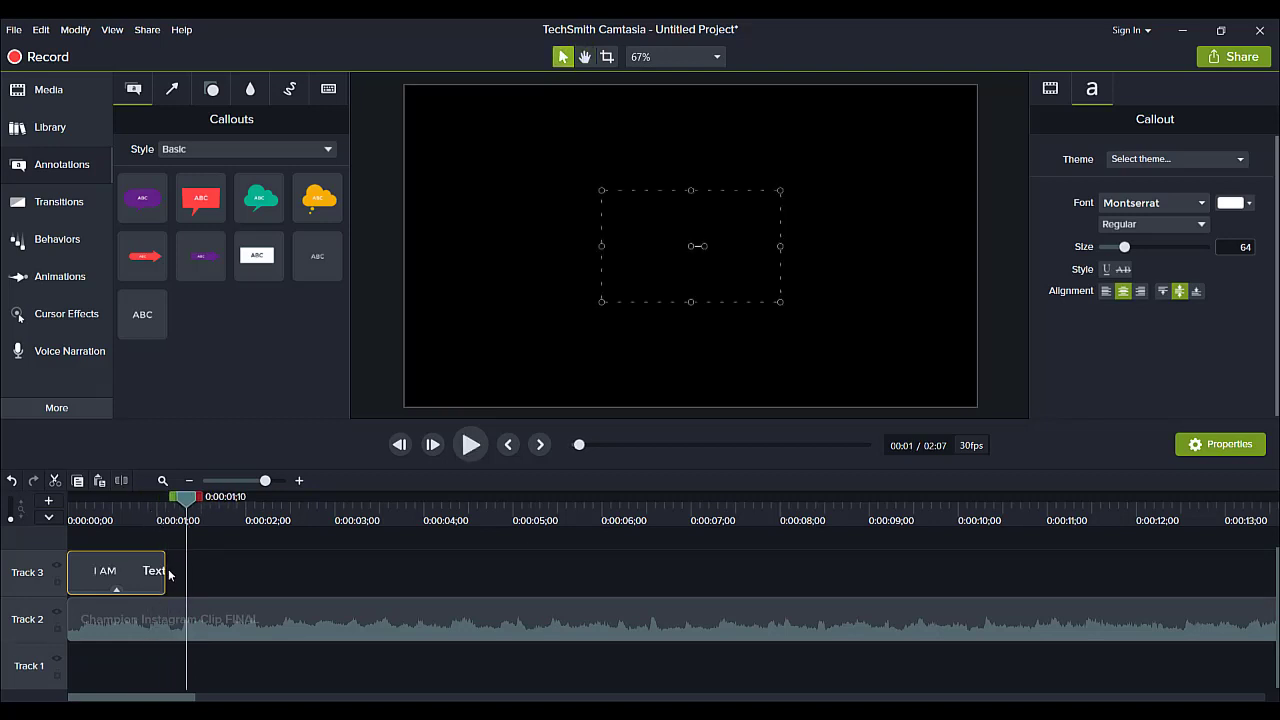
Step: Trim the end of the "I AM" callout on Track 3 back to 0:00:00;28
click(147, 510)
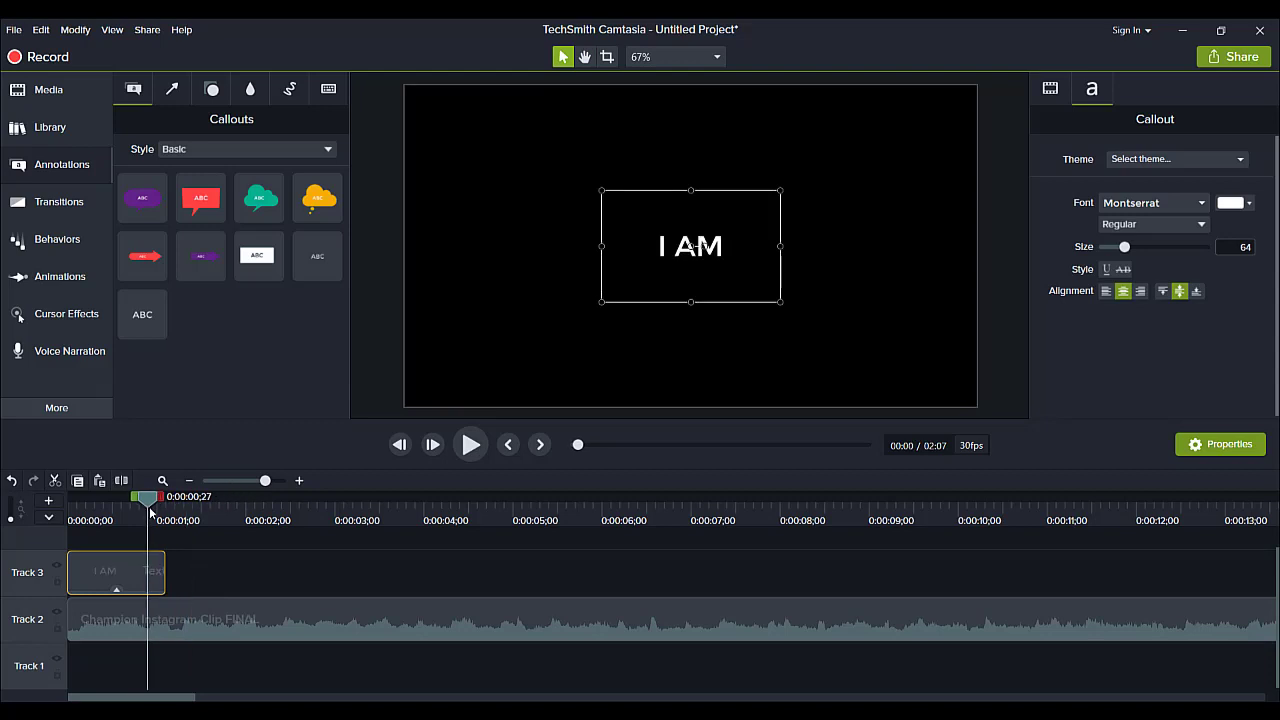
click(151, 511)
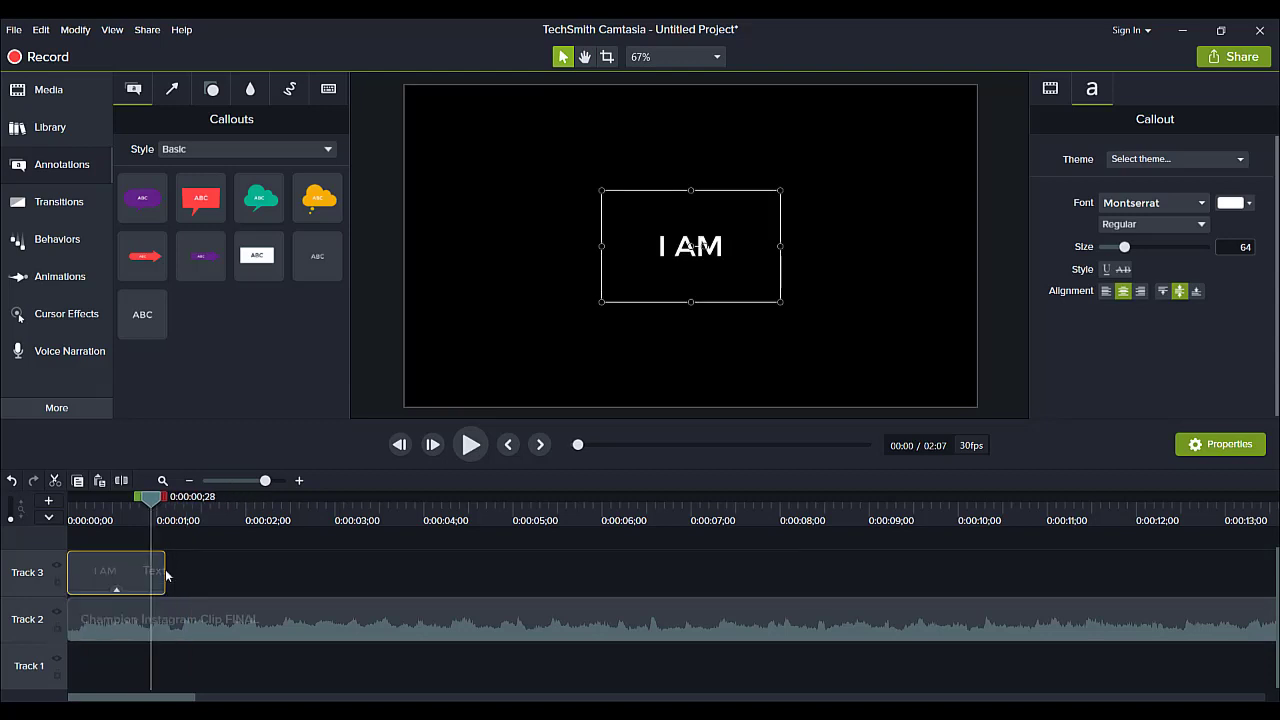
drag(164, 575, 150, 575)
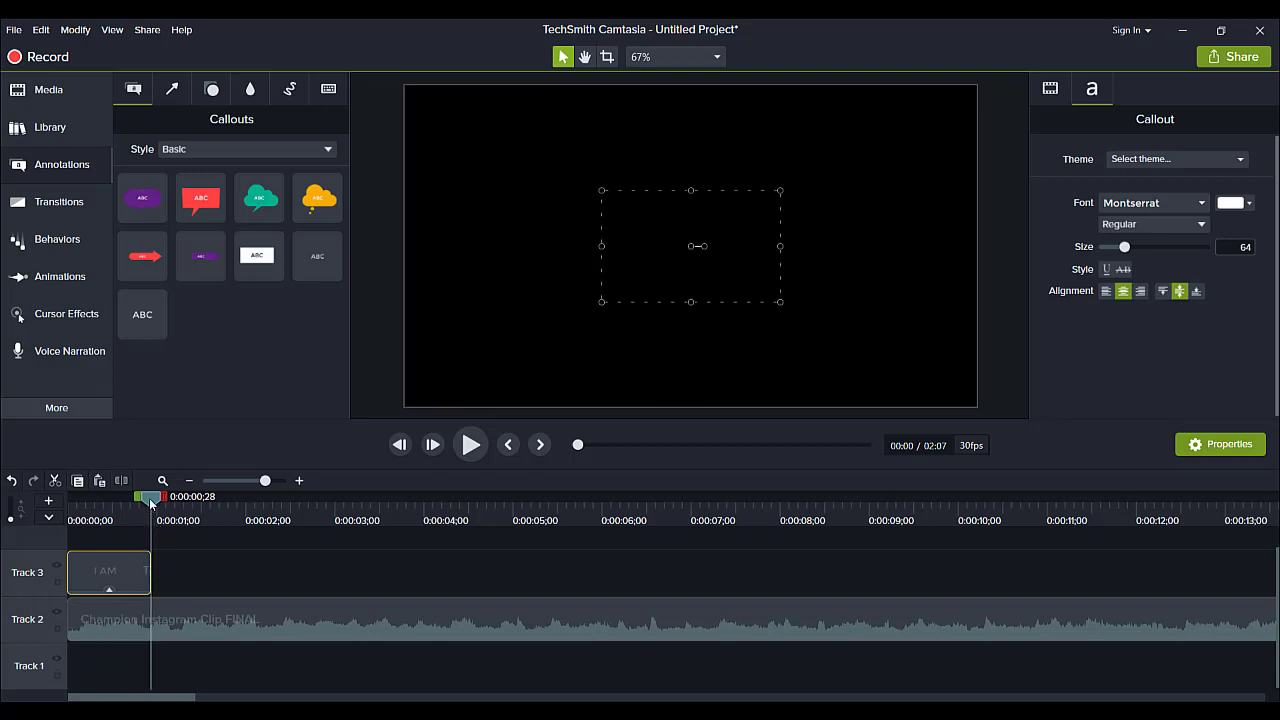
Step: Scrub across the end of the "I AM" callout and replay the audio from inside it to check its timing
mouse_move(151, 503)
mouse_down()
mouse_move(128, 503)
mouse_move(172, 503)
mouse_up()
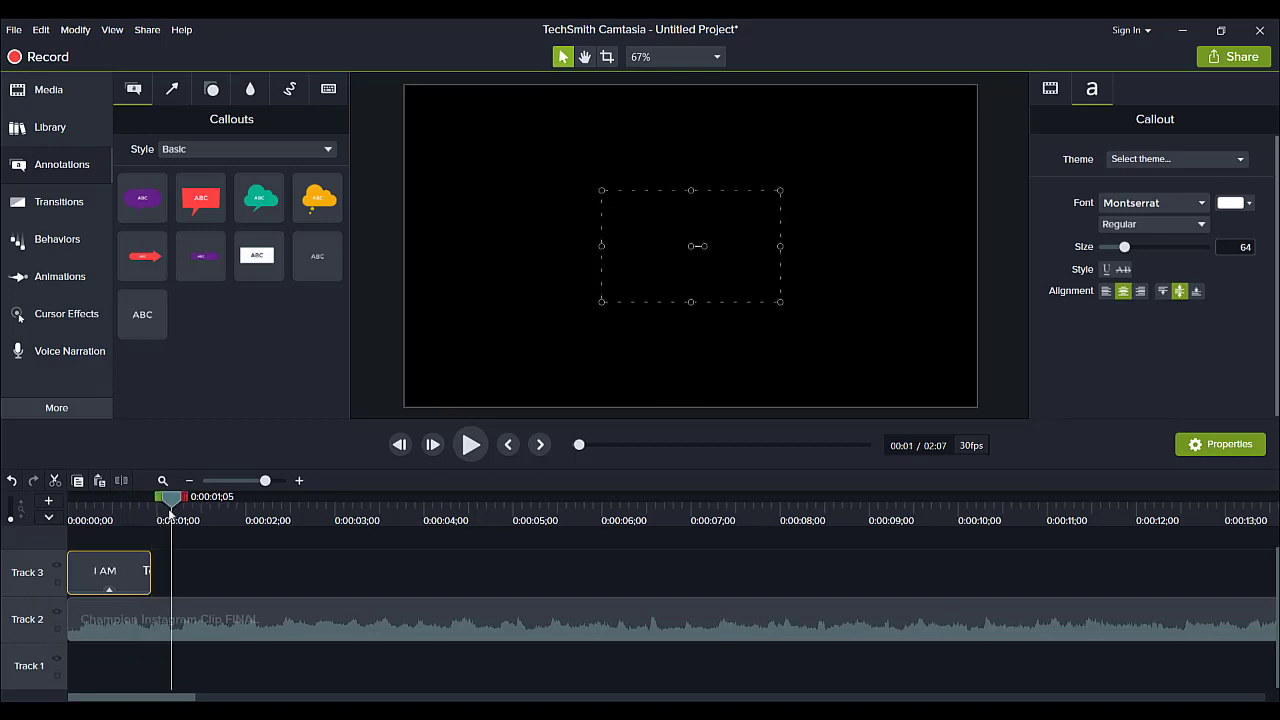
click(139, 512)
click(168, 519)
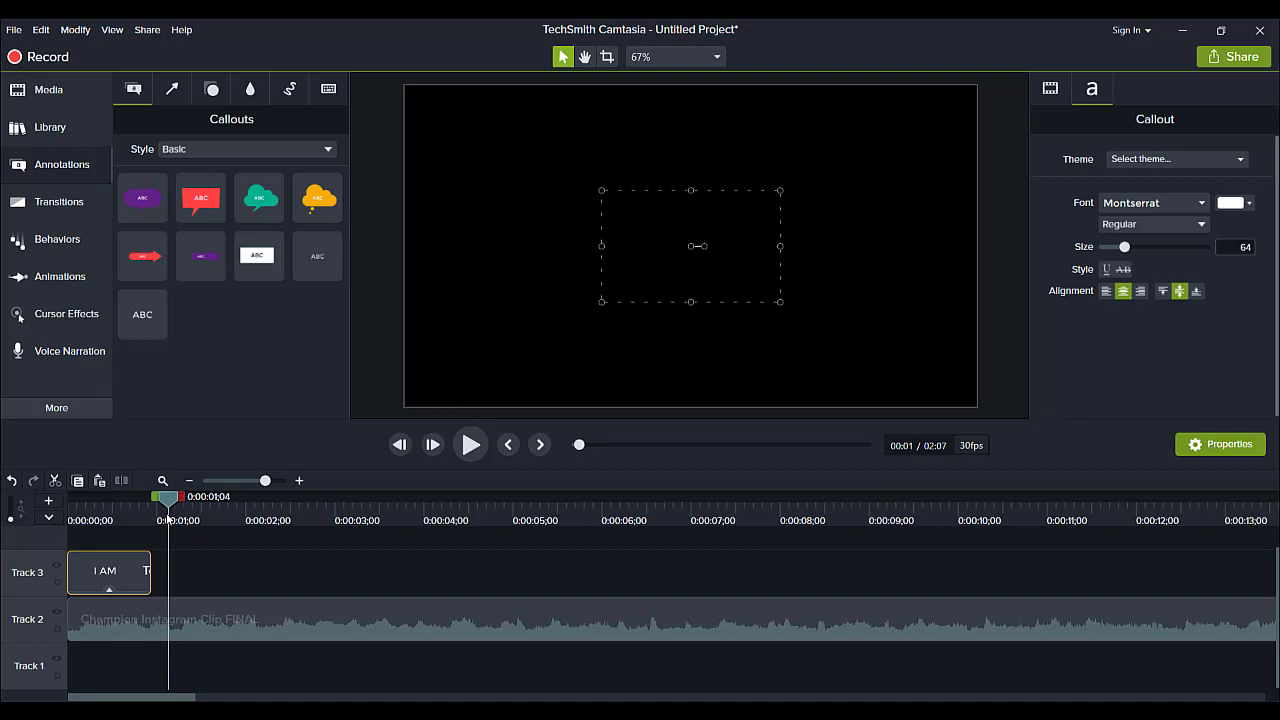
drag(168, 519, 139, 520)
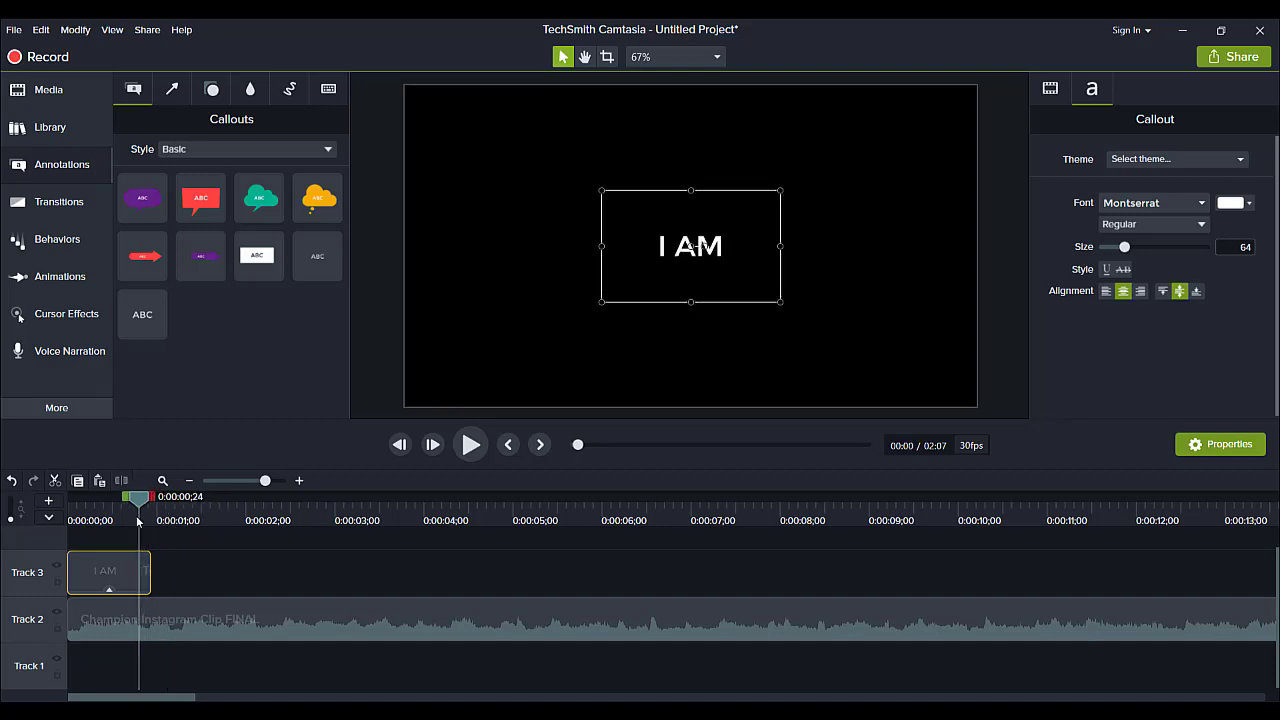
key(space)
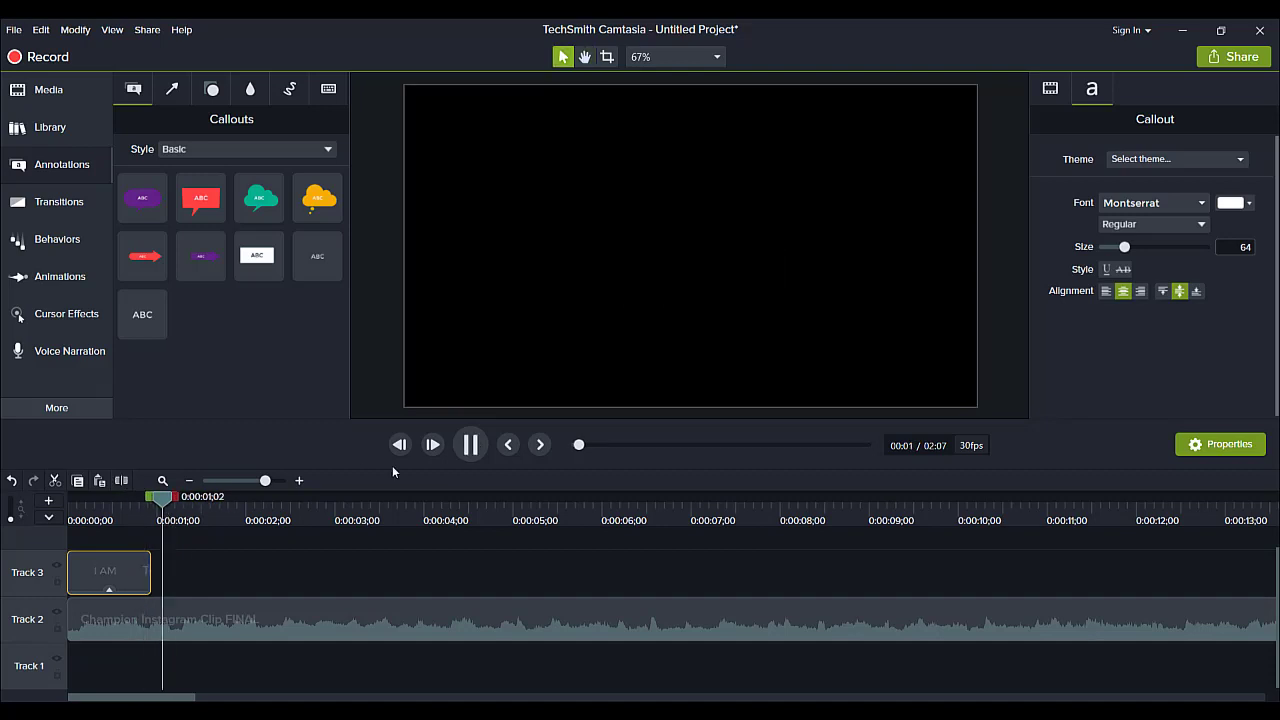
key(space)
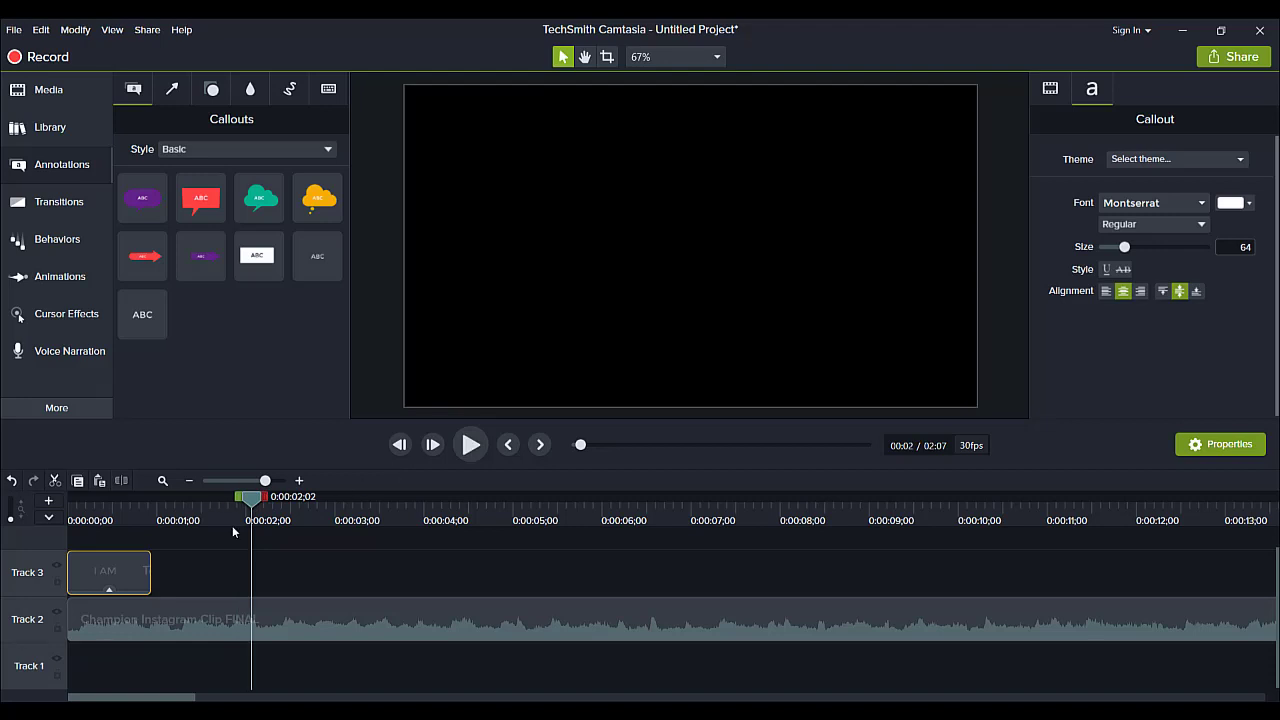
click(113, 521)
key(space)
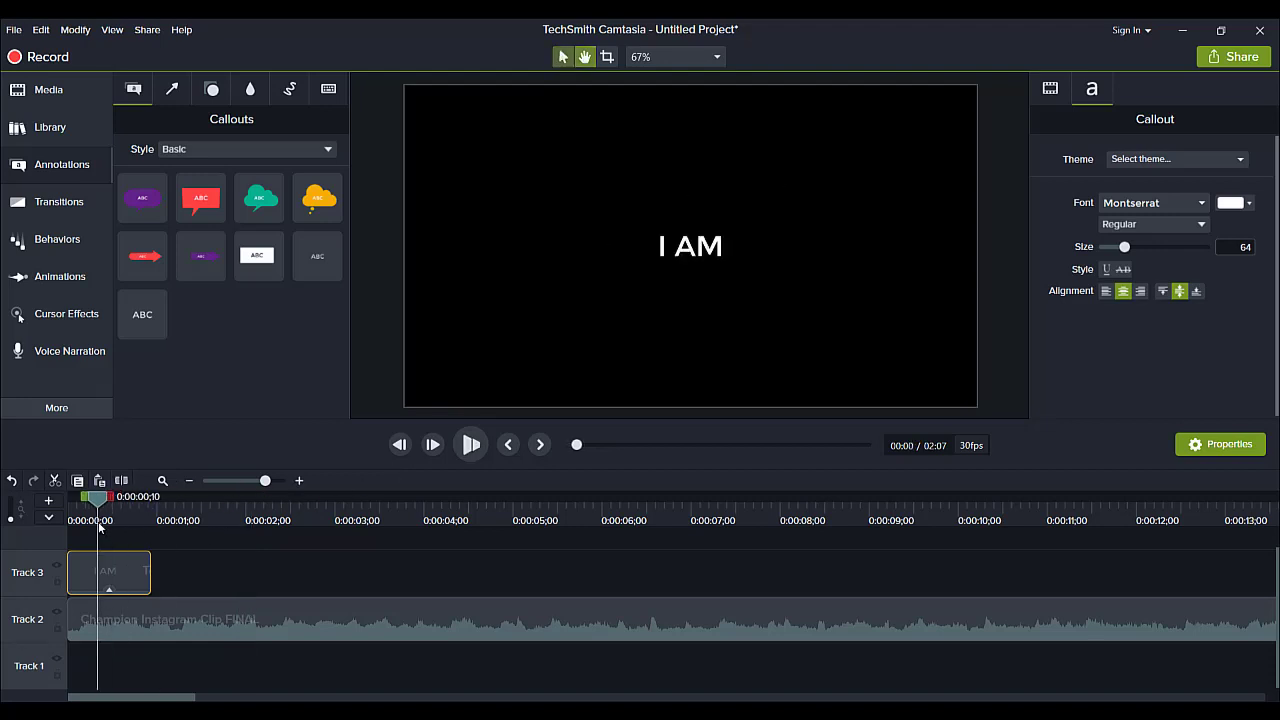
key(space)
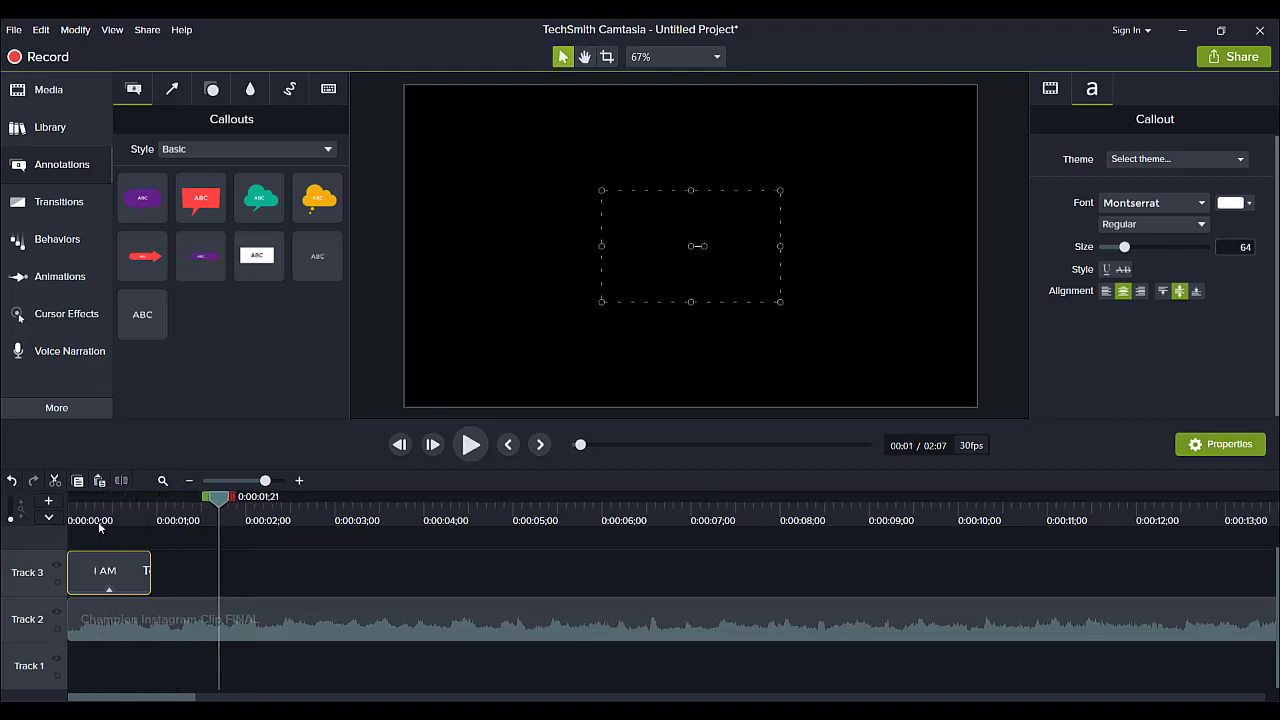
Step: Replay the audio from 0:00:01;01 and from the end of the "I AM" callout at 0:00:00;28 to hear where the following word starts
click(161, 515)
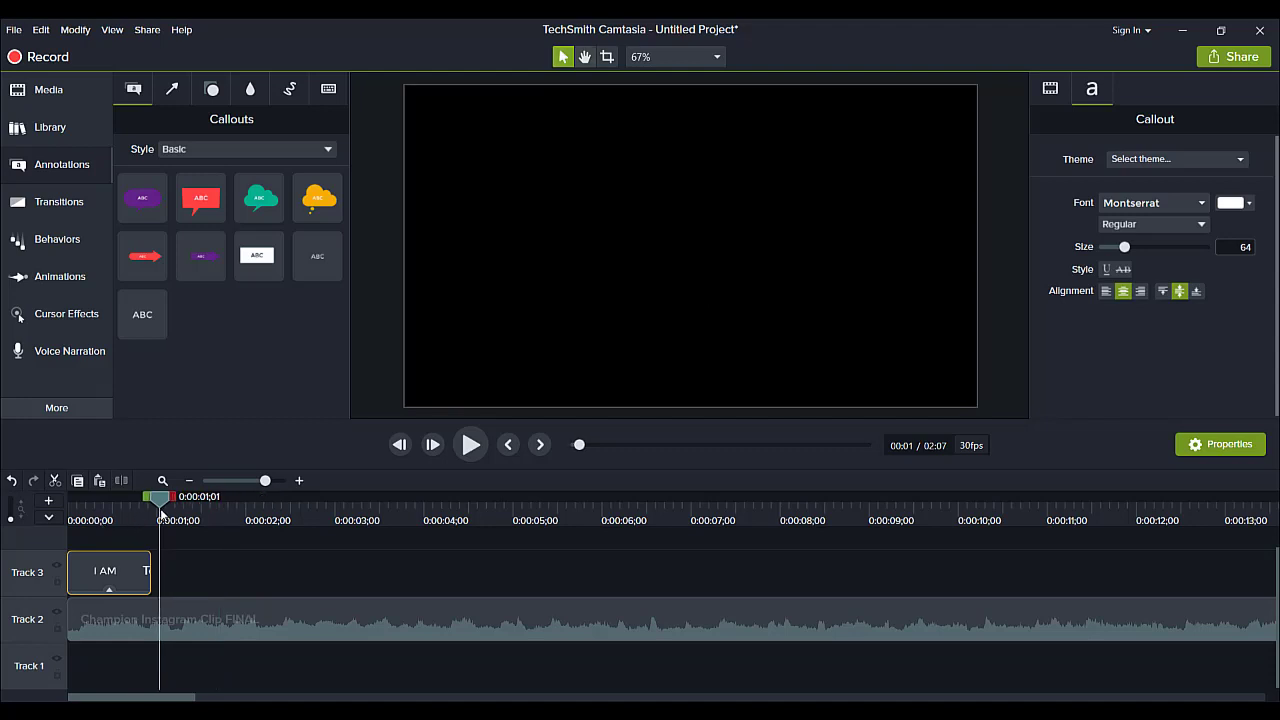
key(space)
key(space)
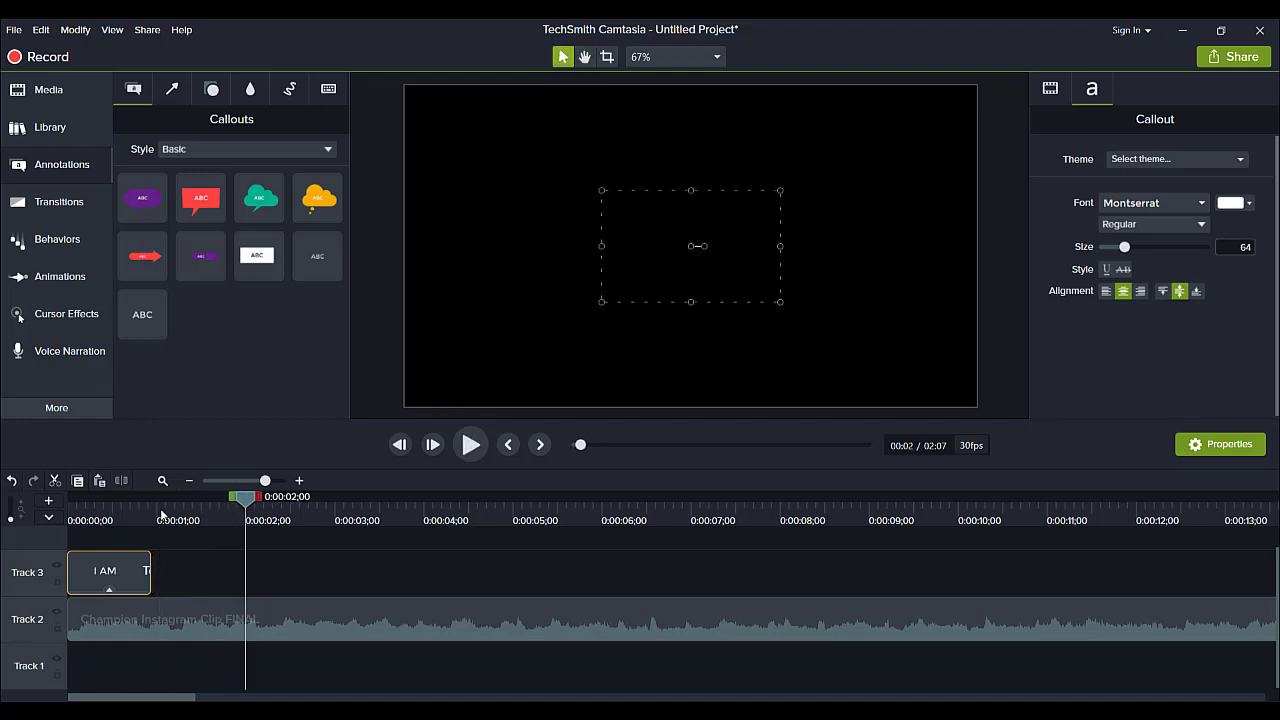
click(151, 514)
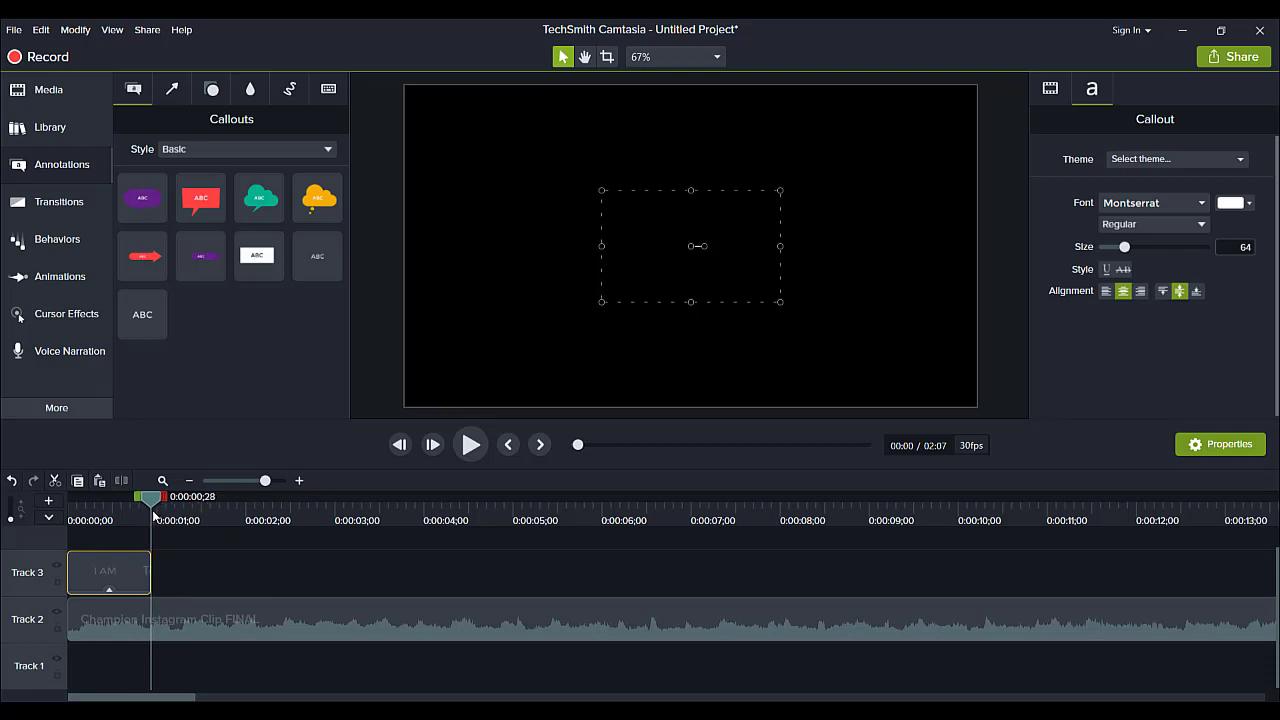
key(space)
key(space)
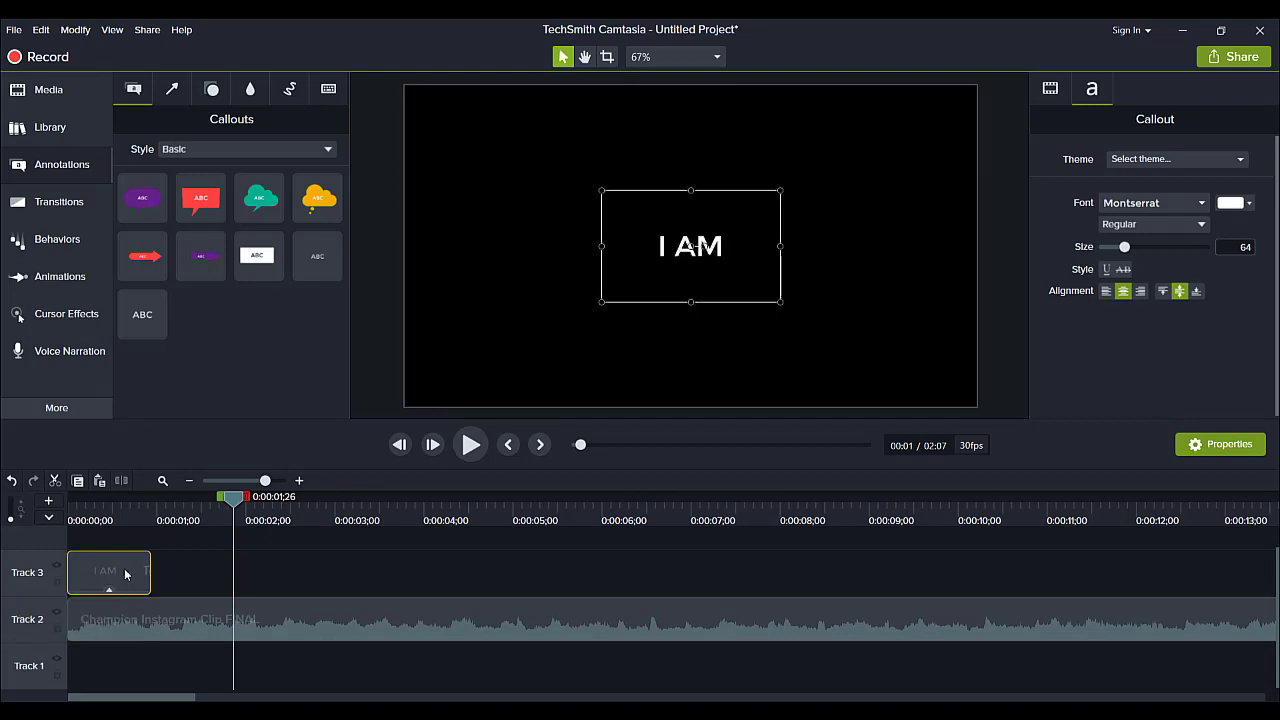
Step: Paste a copy of the "I AM" callout, place it directly after the original on Track 3, and change its text to "INVINCIBLE"
key(ctrl+v)
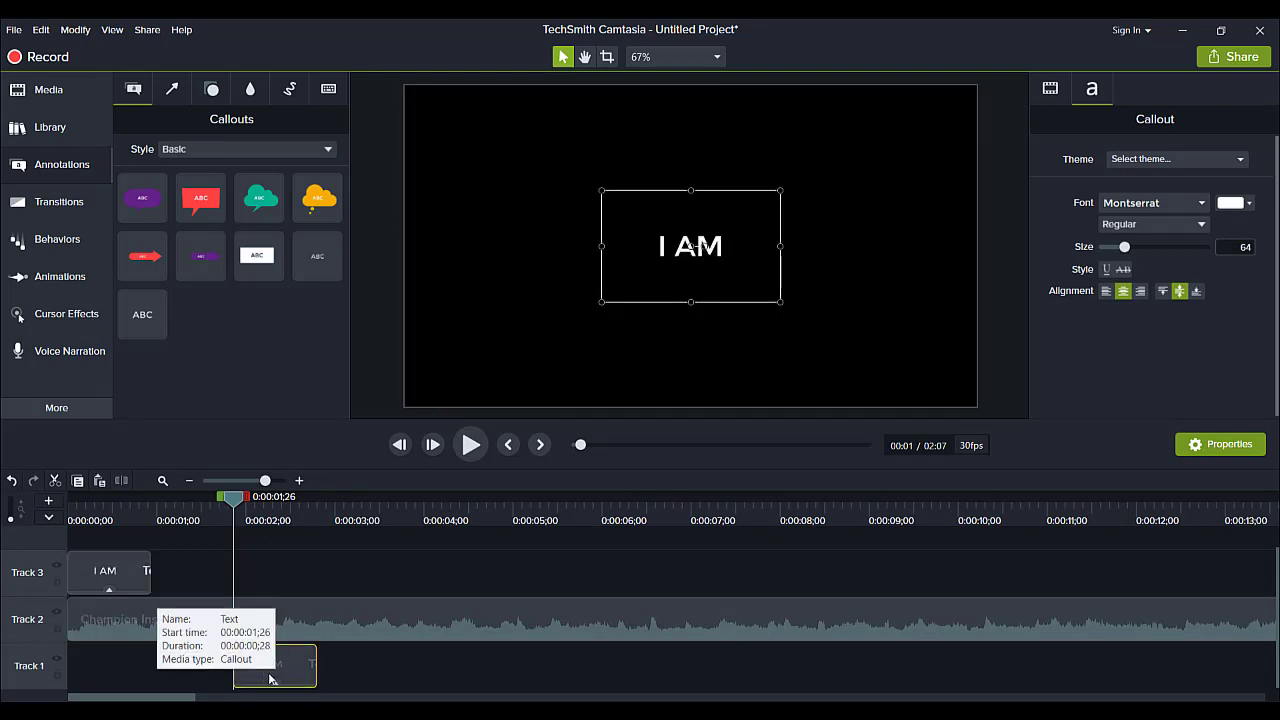
drag(268, 672, 170, 560)
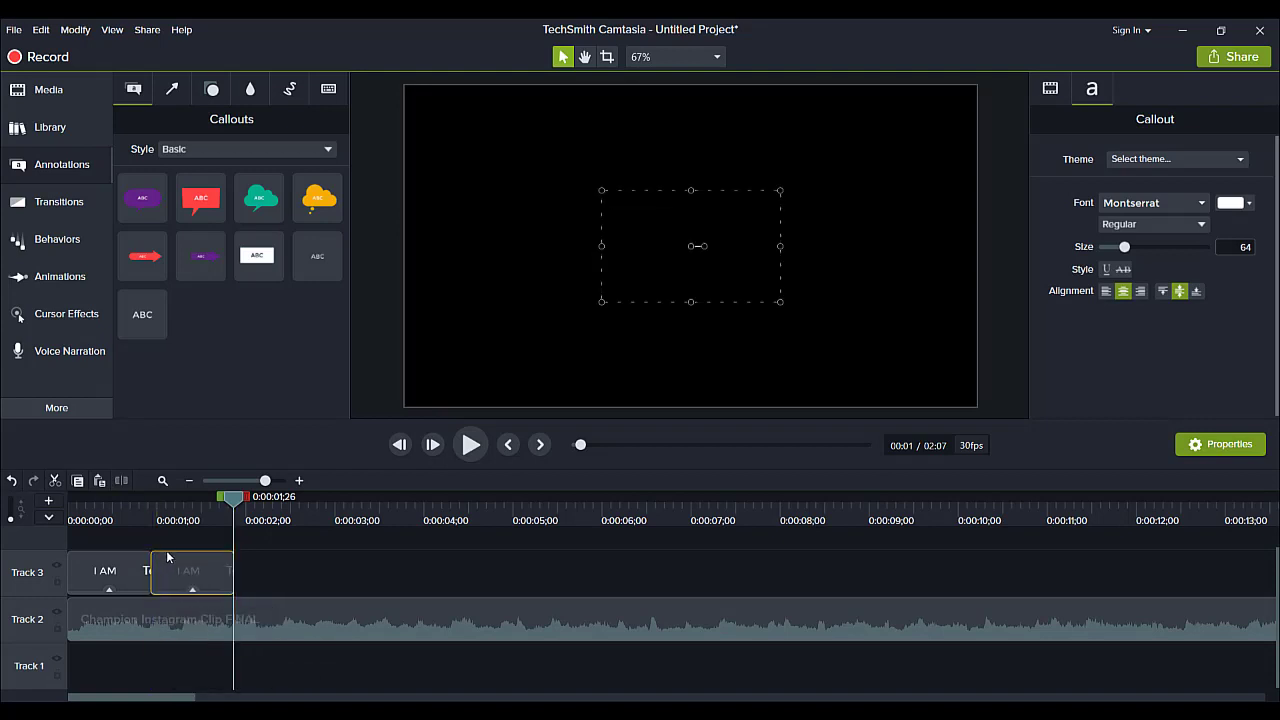
drag(172, 512, 159, 512)
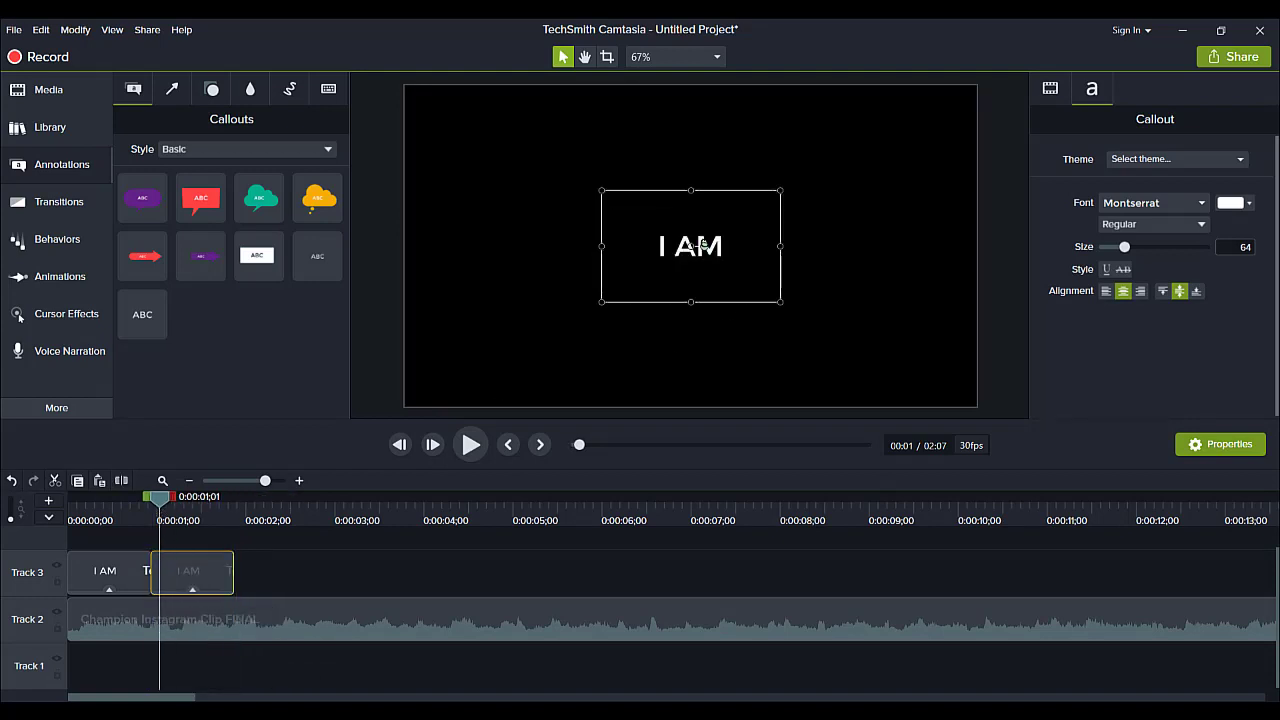
double_click(670, 246)
key(BackSpace)
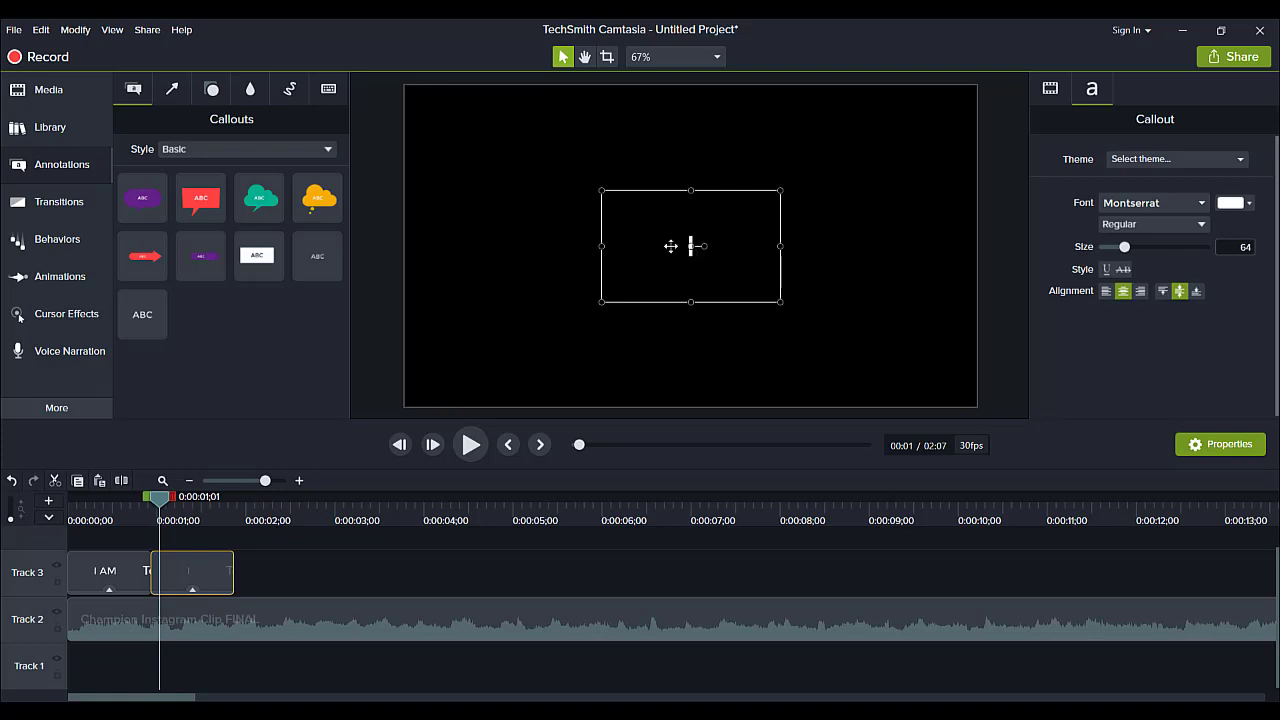
text(INVINCIBLE)
Step: Play from 0:00:00;25 through the "INVINCIBLE" callout to check its timing against the spoken word
click(142, 518)
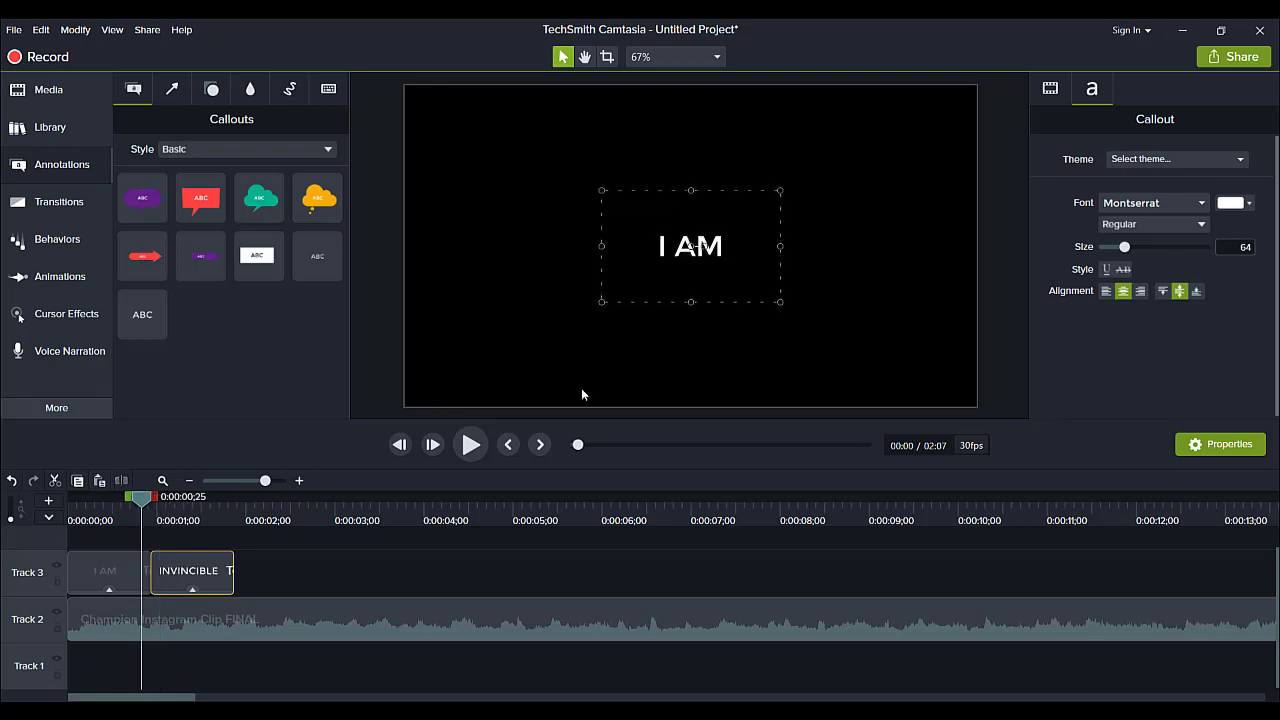
click(469, 445)
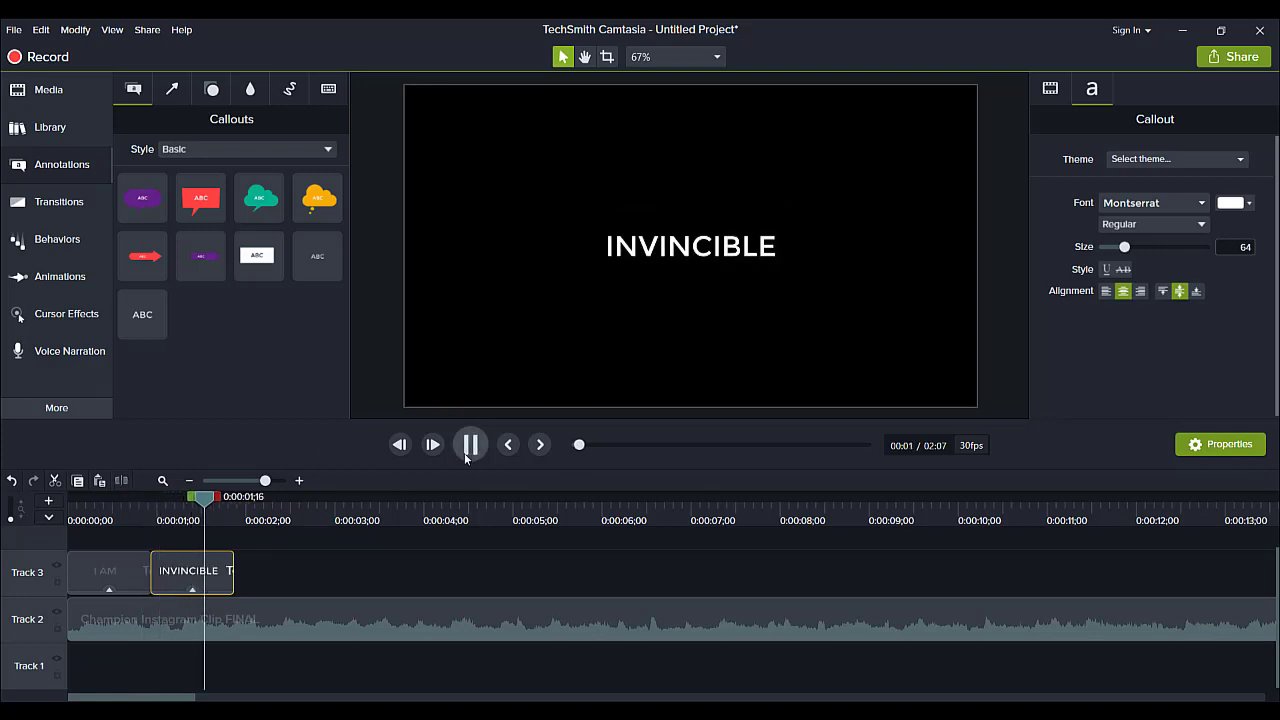
click(466, 456)
click(465, 458)
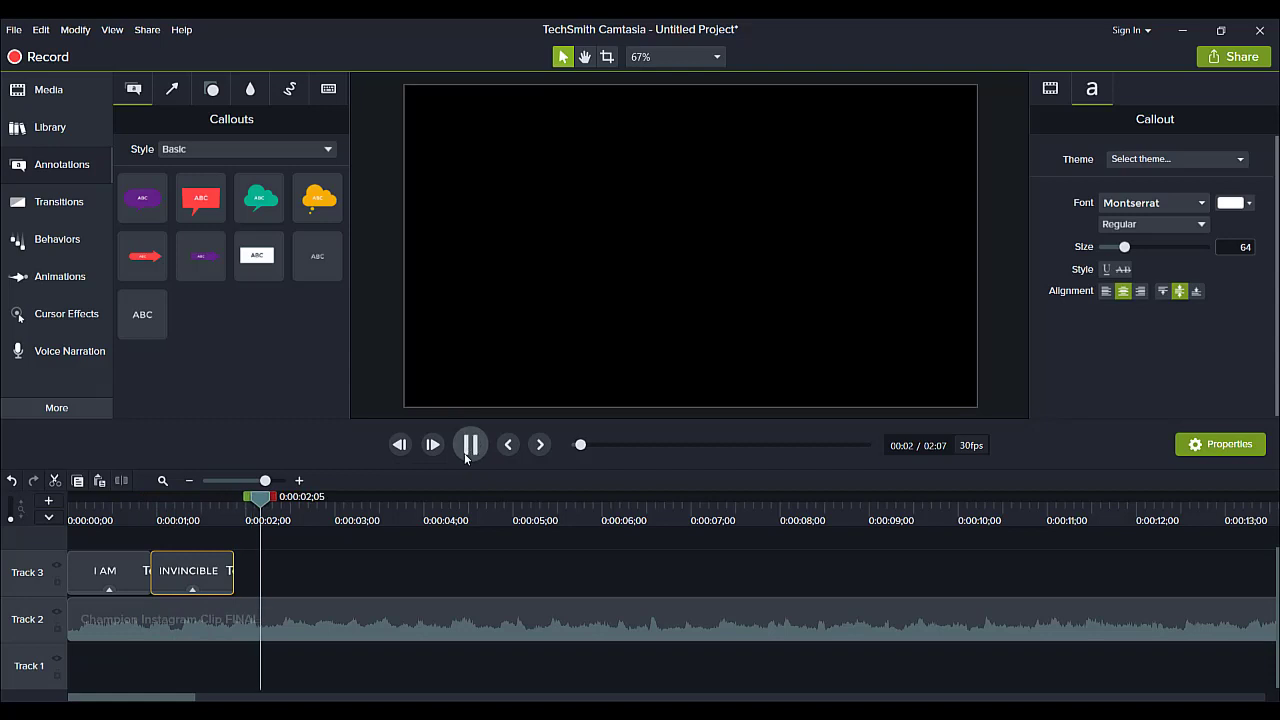
click(466, 456)
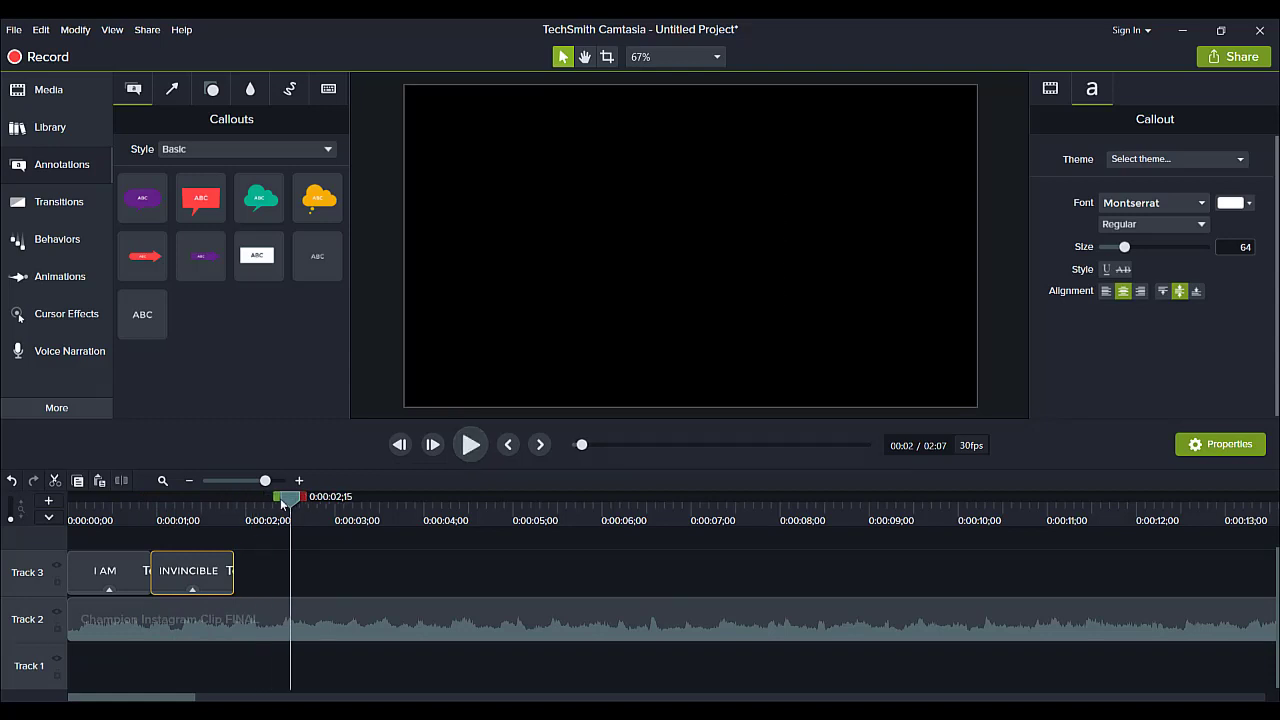
Step: Replay the audio around the two-second mark to locate the end of the word, and extend the "INVINCIBLE" callout to end at 0:00:02;06
drag(280, 498, 254, 500)
key(space)
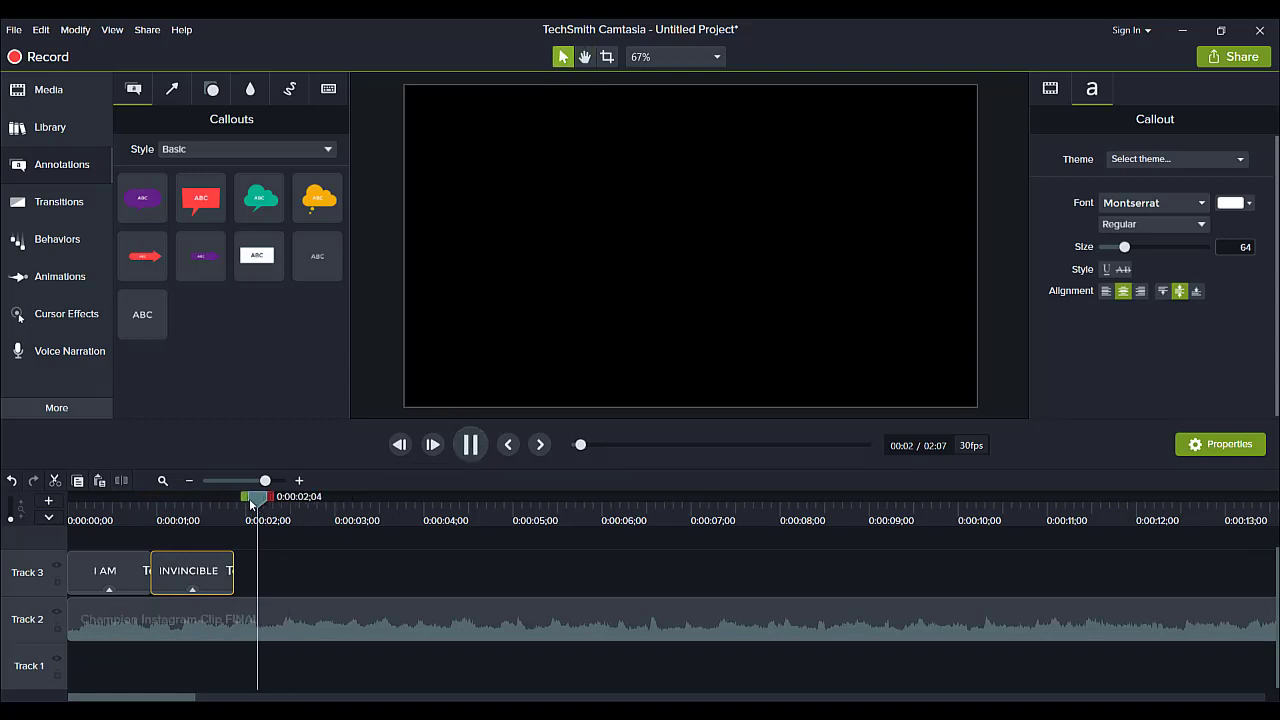
key(space)
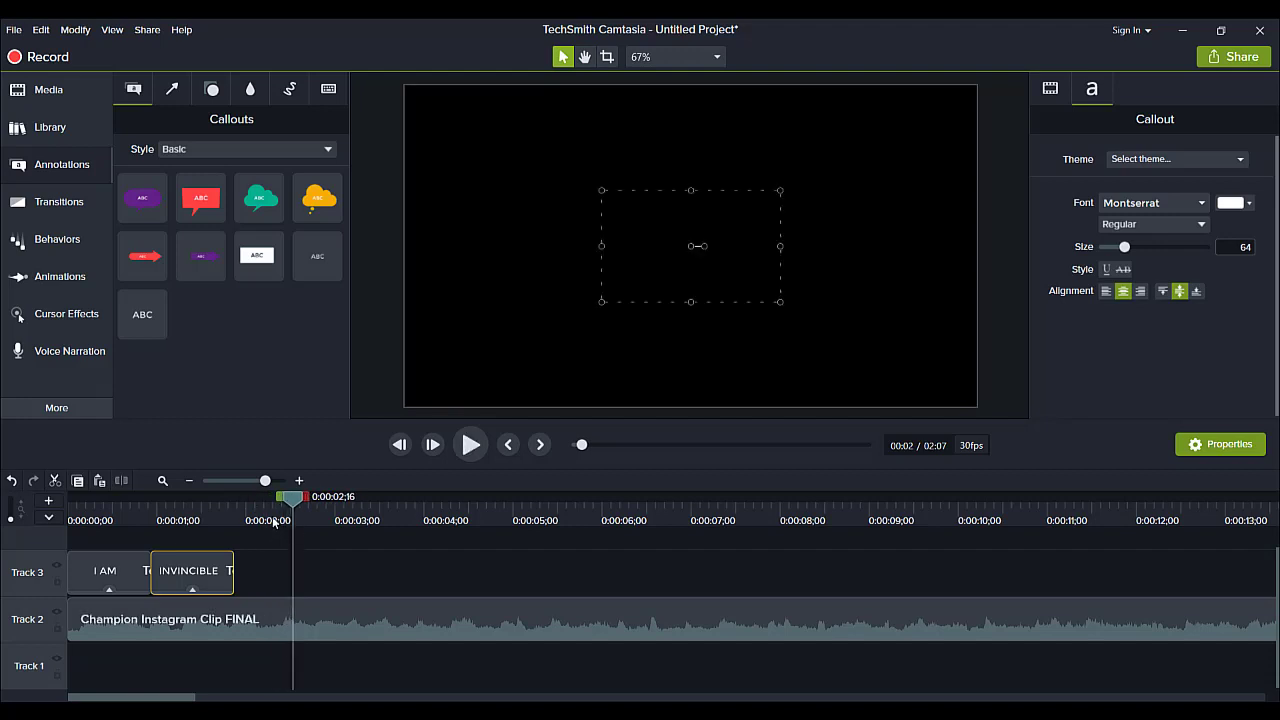
click(272, 517)
key(space)
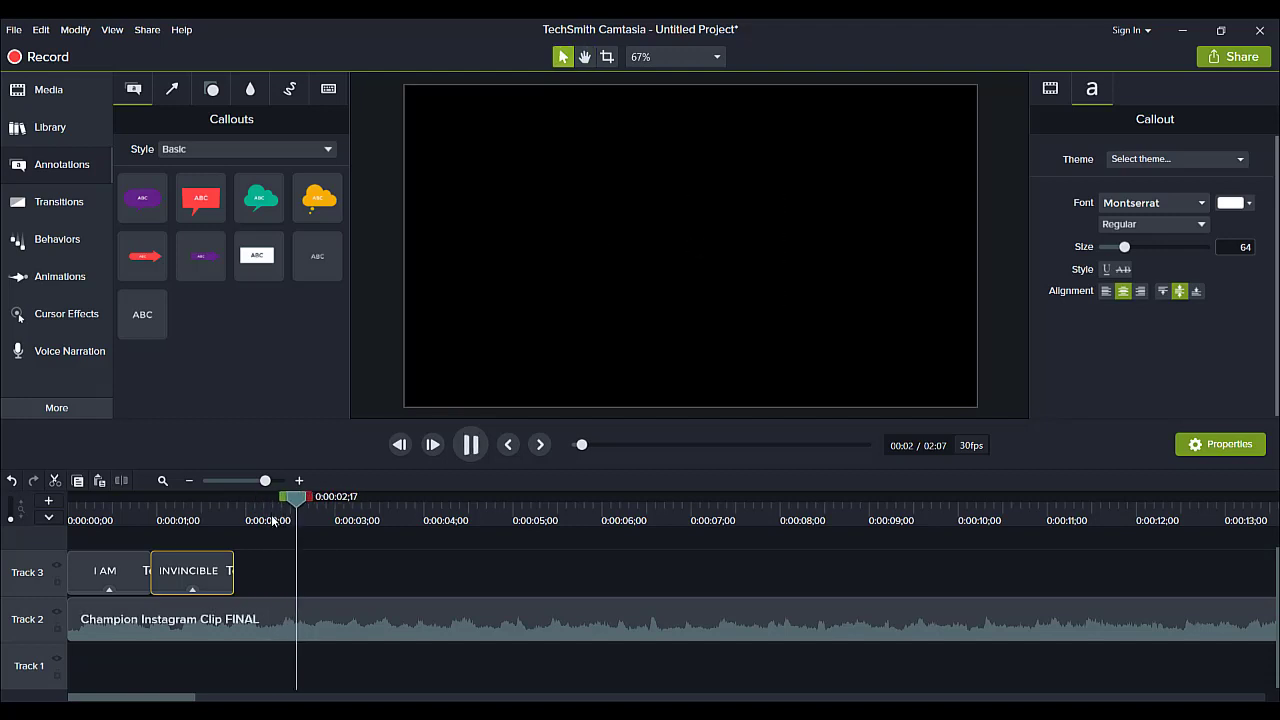
key(space)
click(257, 521)
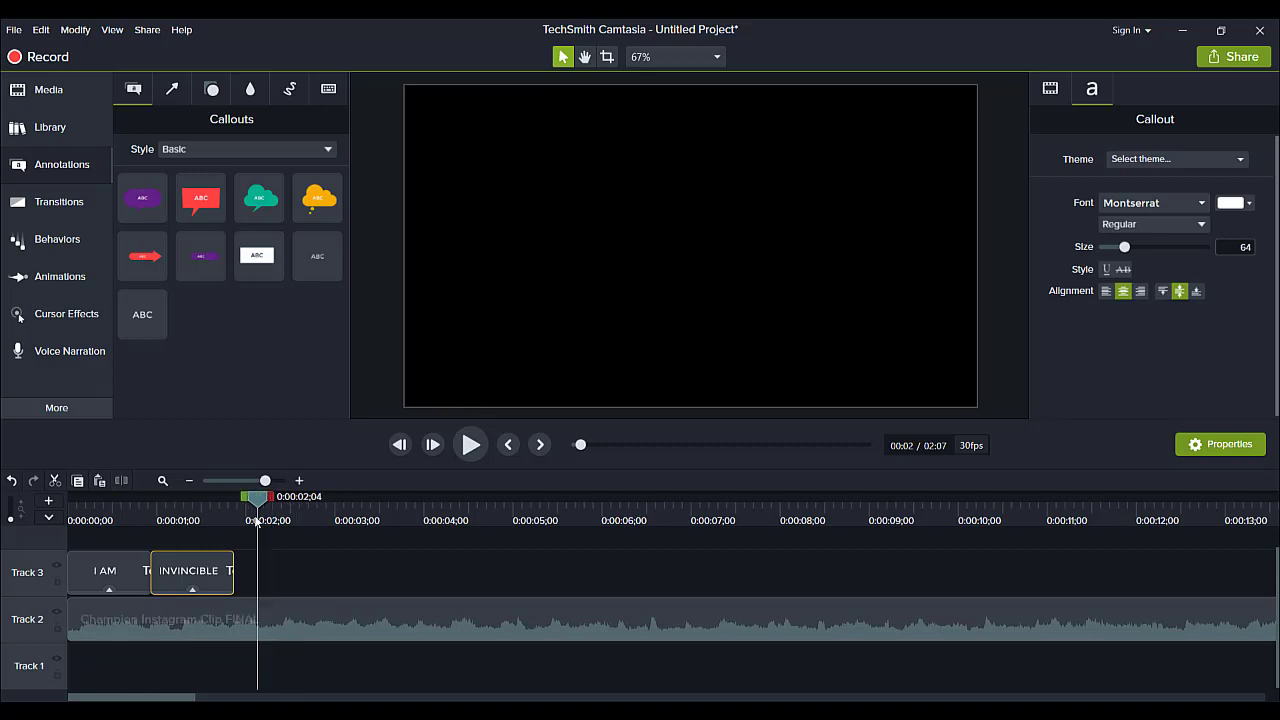
key(space)
key(space)
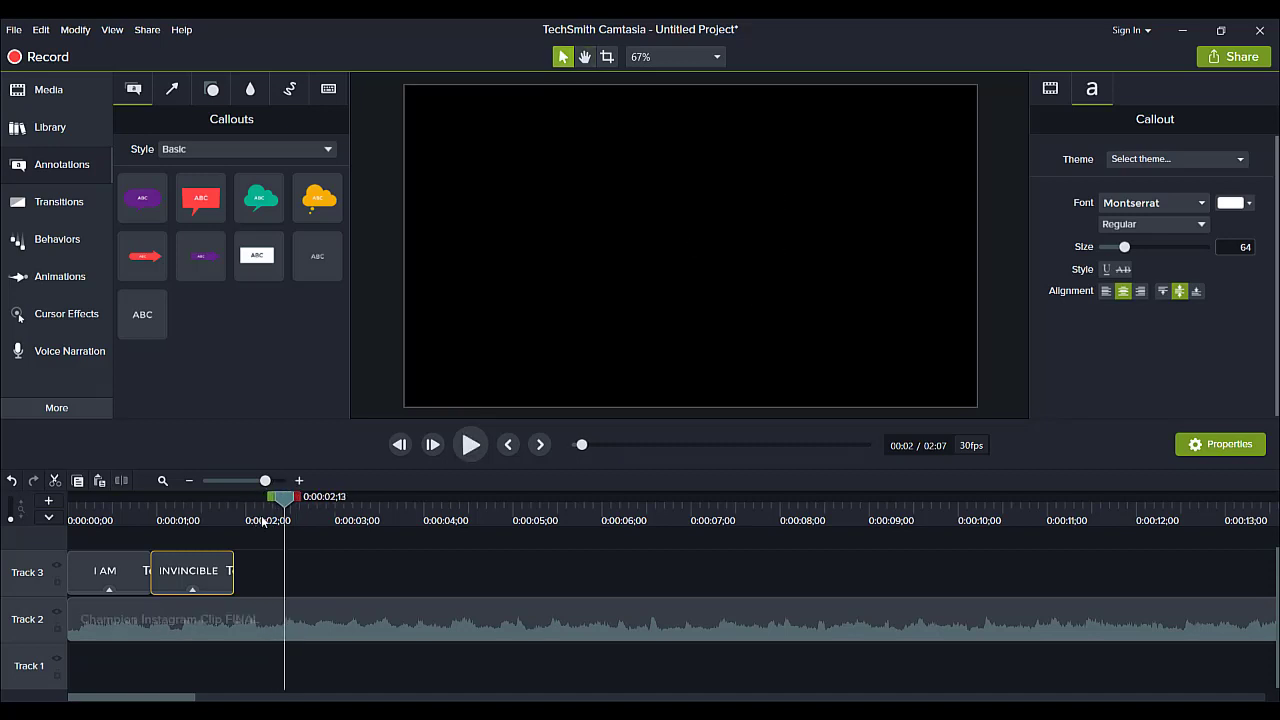
click(262, 521)
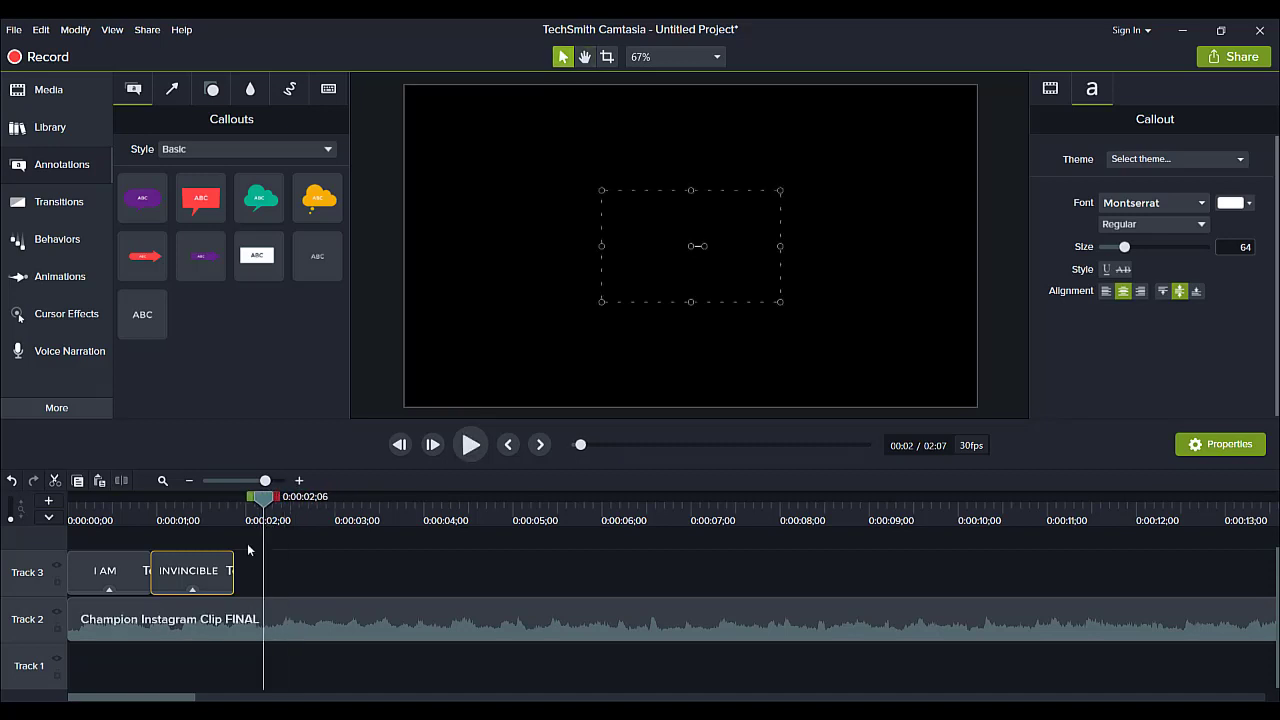
drag(233, 570, 265, 570)
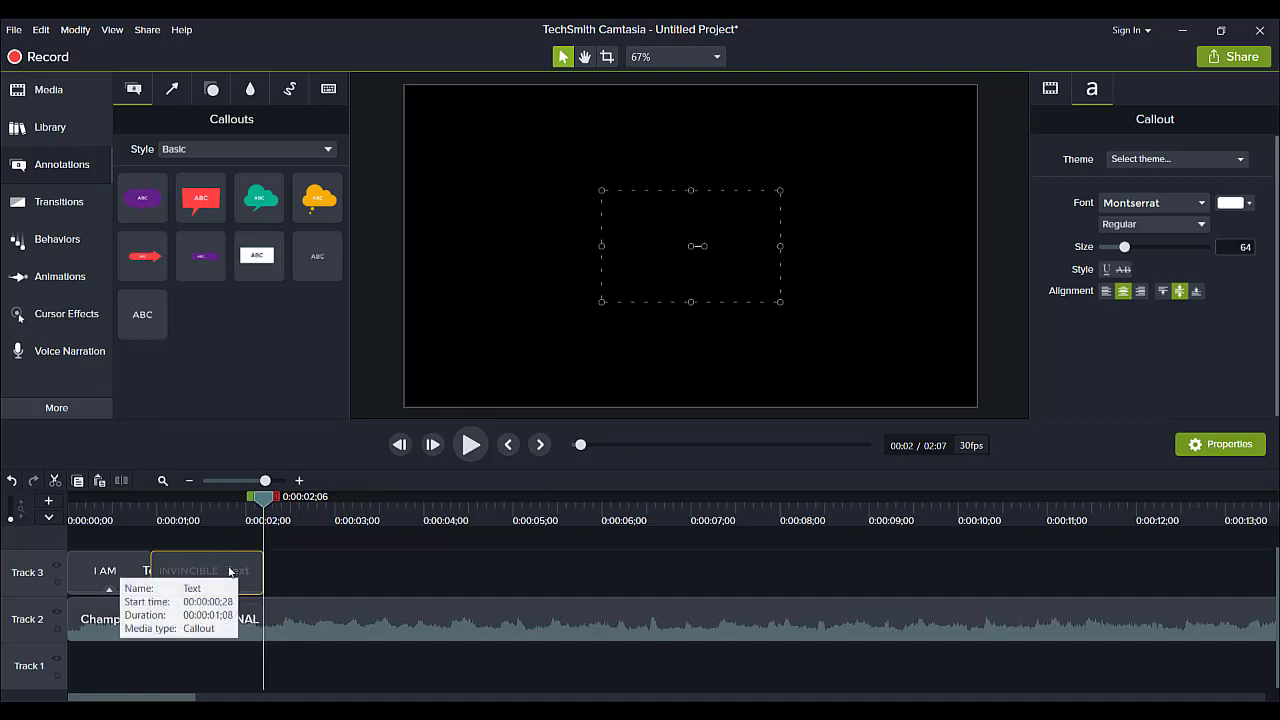
Step: Place a copy of the "INVINCIBLE" callout on Track 3 starting at 0:00:02;06 and change its text to "UNBREAKABLE"
mouse_move(229, 571)
mouse_down()
mouse_move(343, 665)
mouse_move(289, 680)
mouse_move(292, 560)
mouse_up()
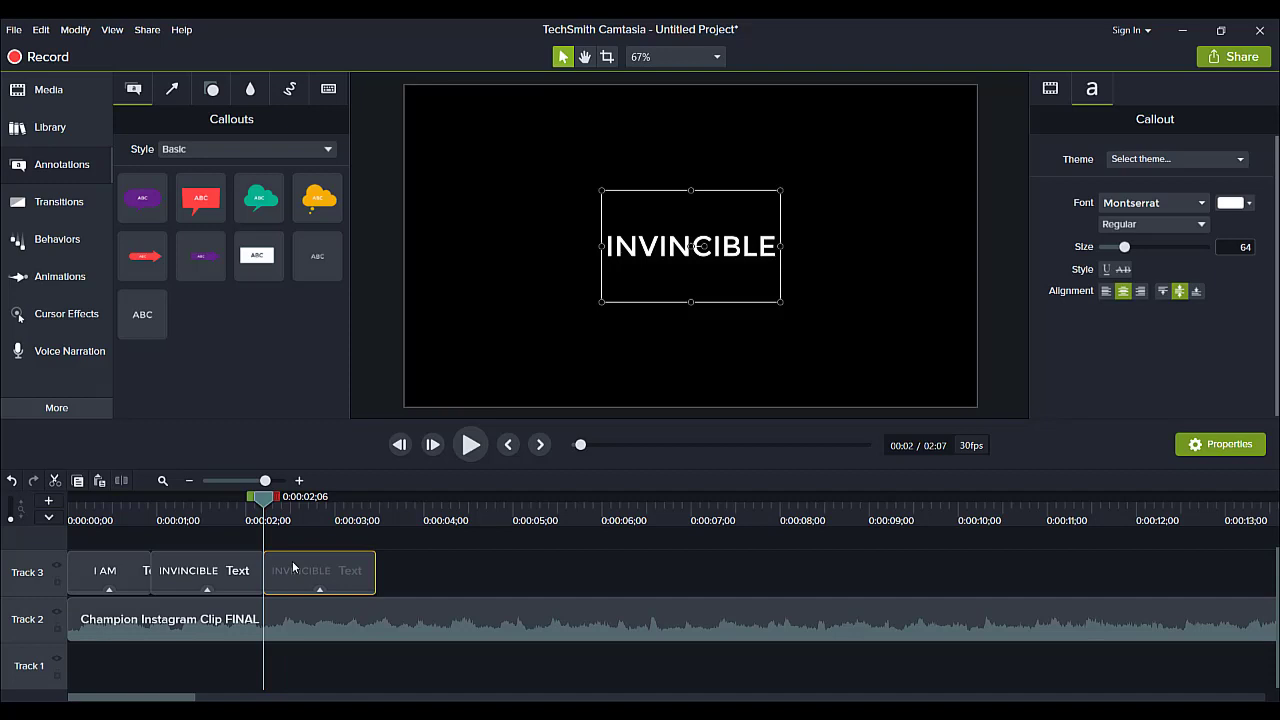
drag(292, 560, 292, 560)
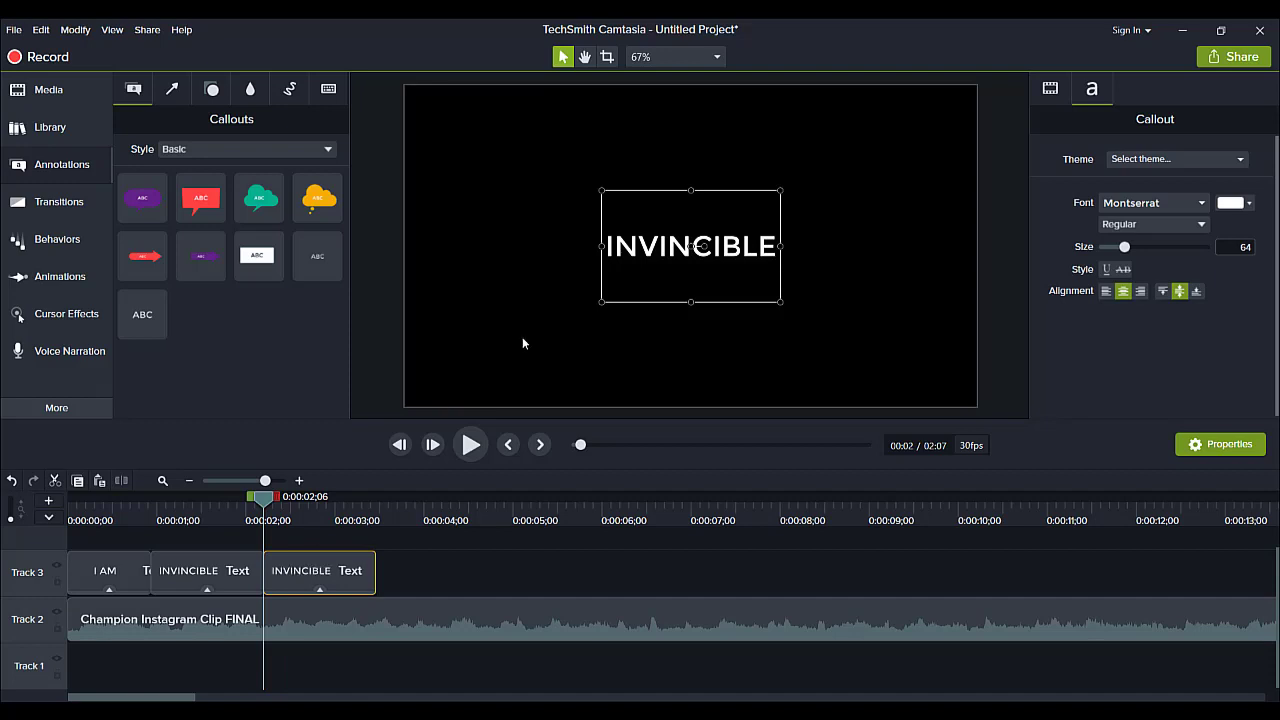
double_click(626, 249)
text(UNBREAKABLE)
Step: Replay the audio around the four-second mark to locate the end of the word, and extend the "UNBREAKABLE" callout to end at 0:00:03;26
click(470, 446)
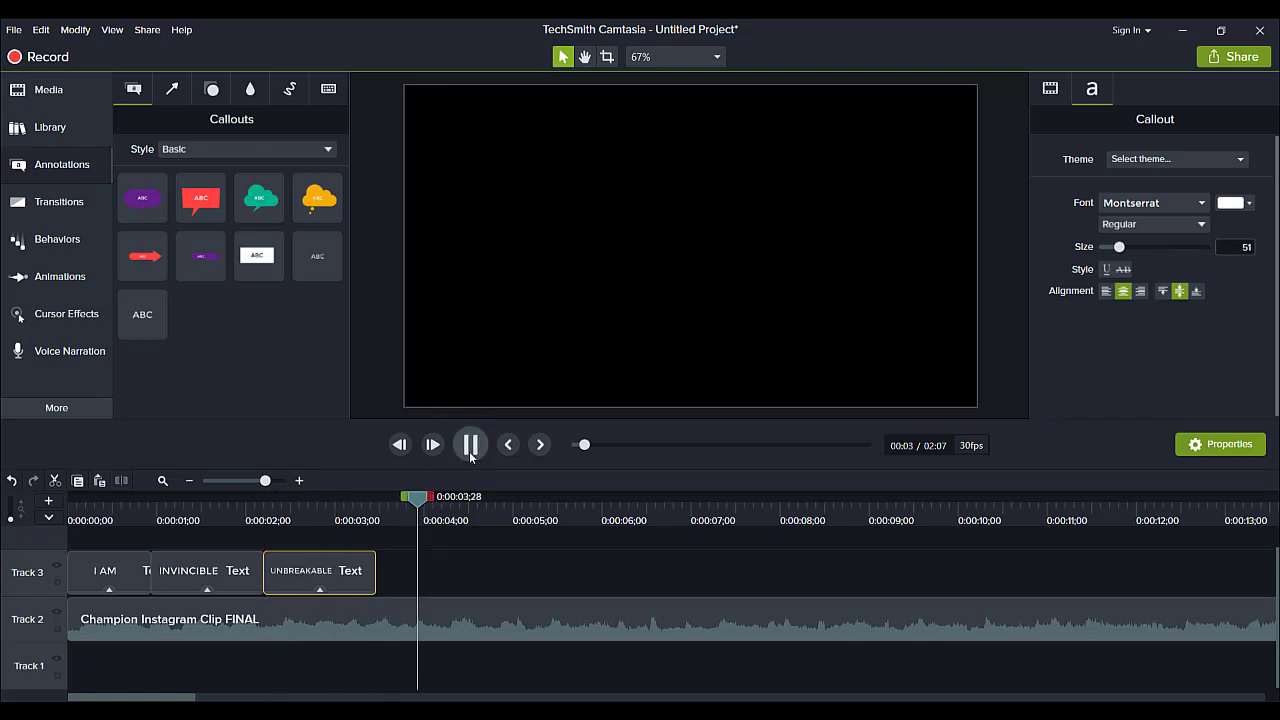
click(470, 446)
click(399, 519)
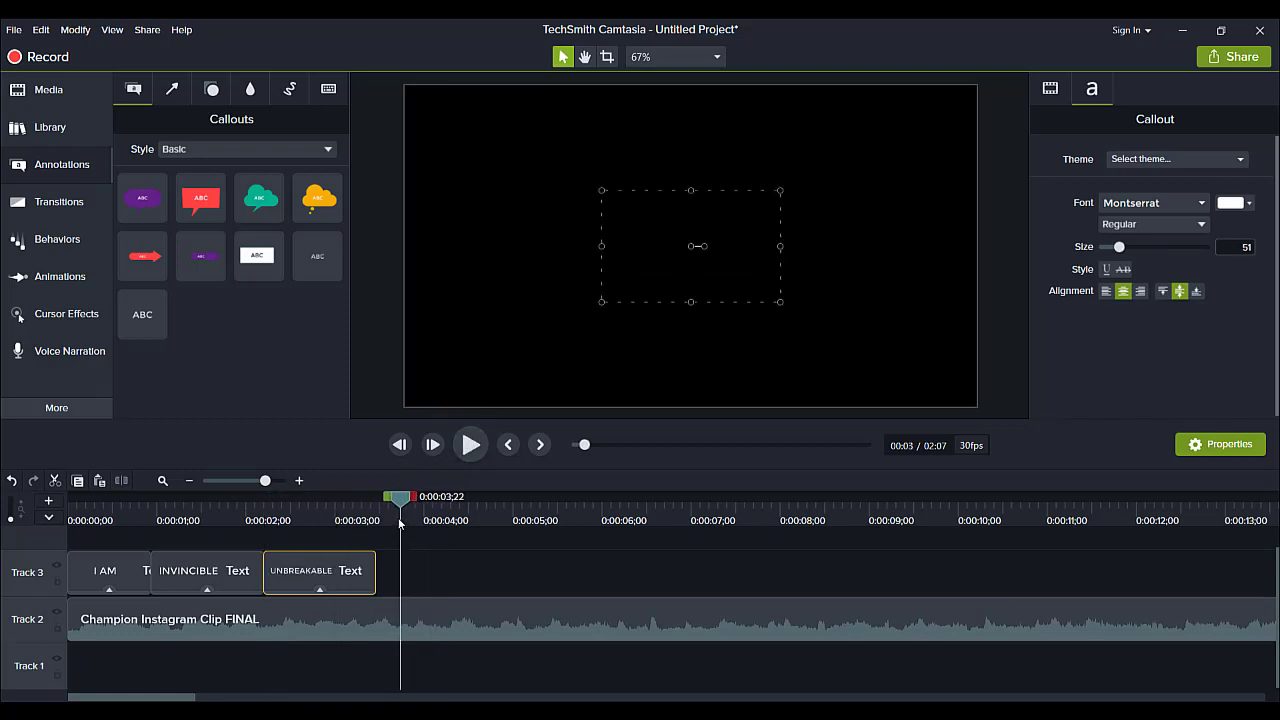
click(470, 455)
click(470, 455)
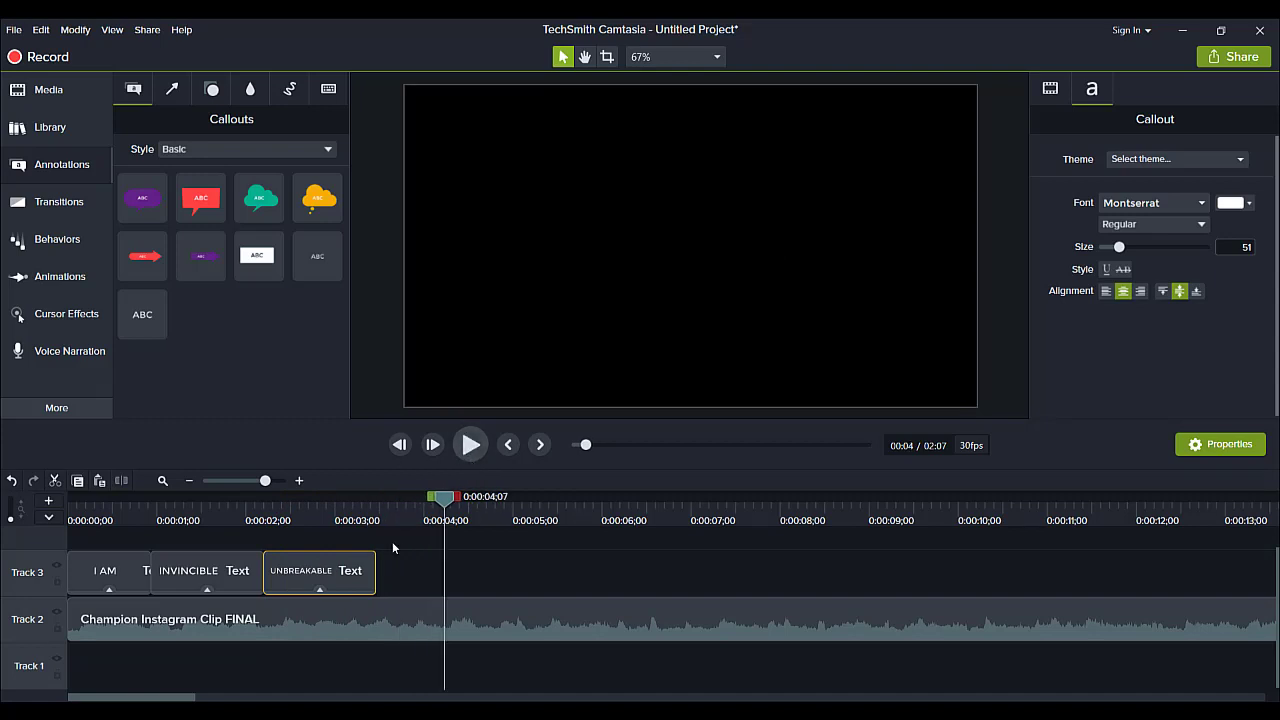
click(415, 518)
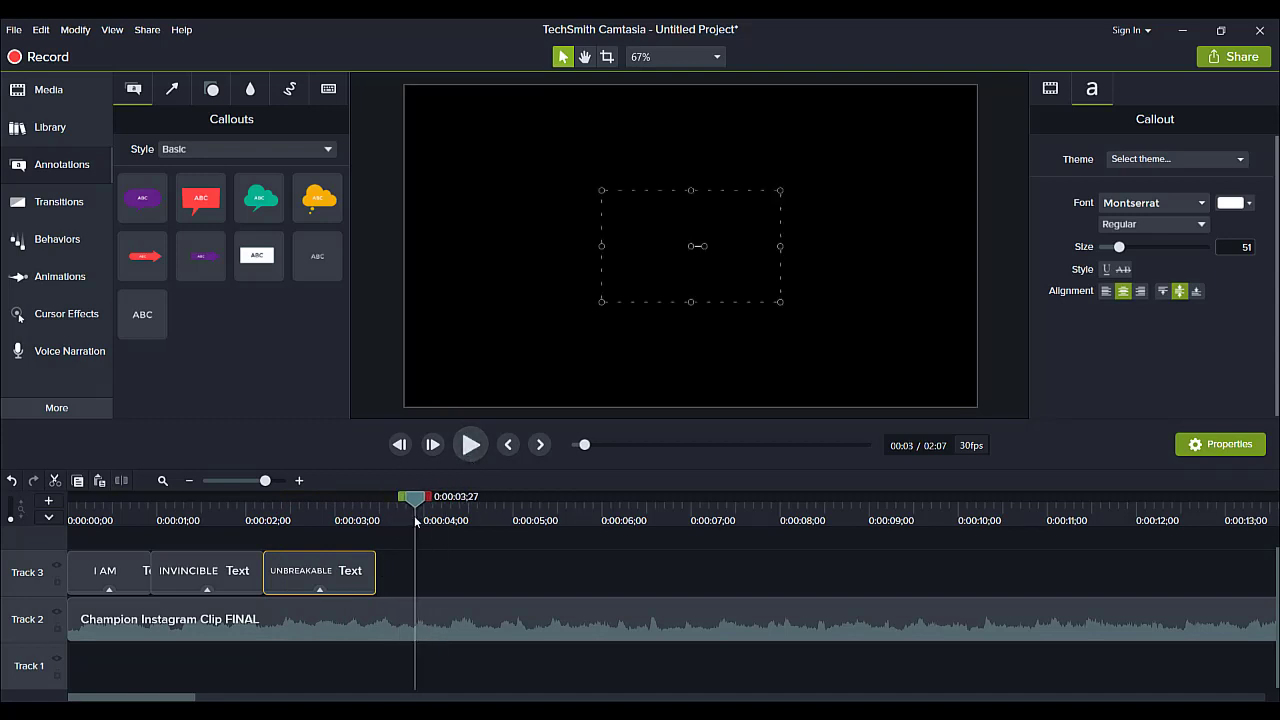
click(470, 445)
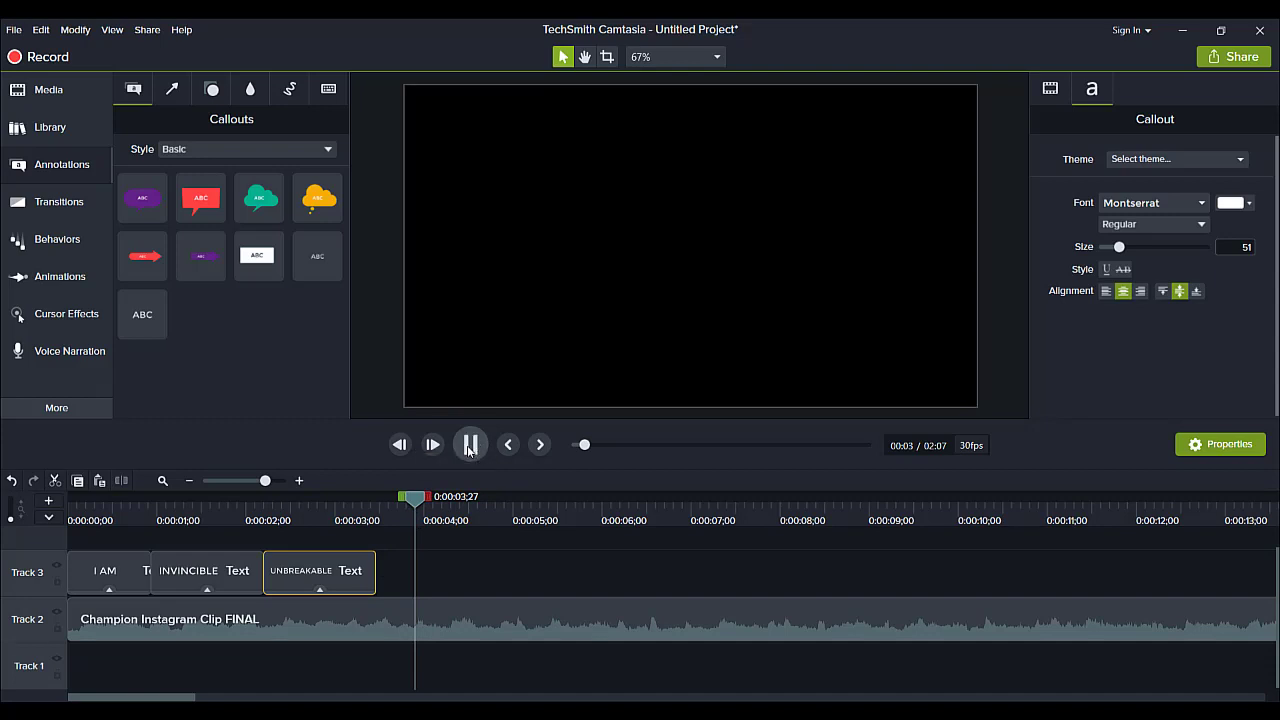
click(351, 576)
click(435, 516)
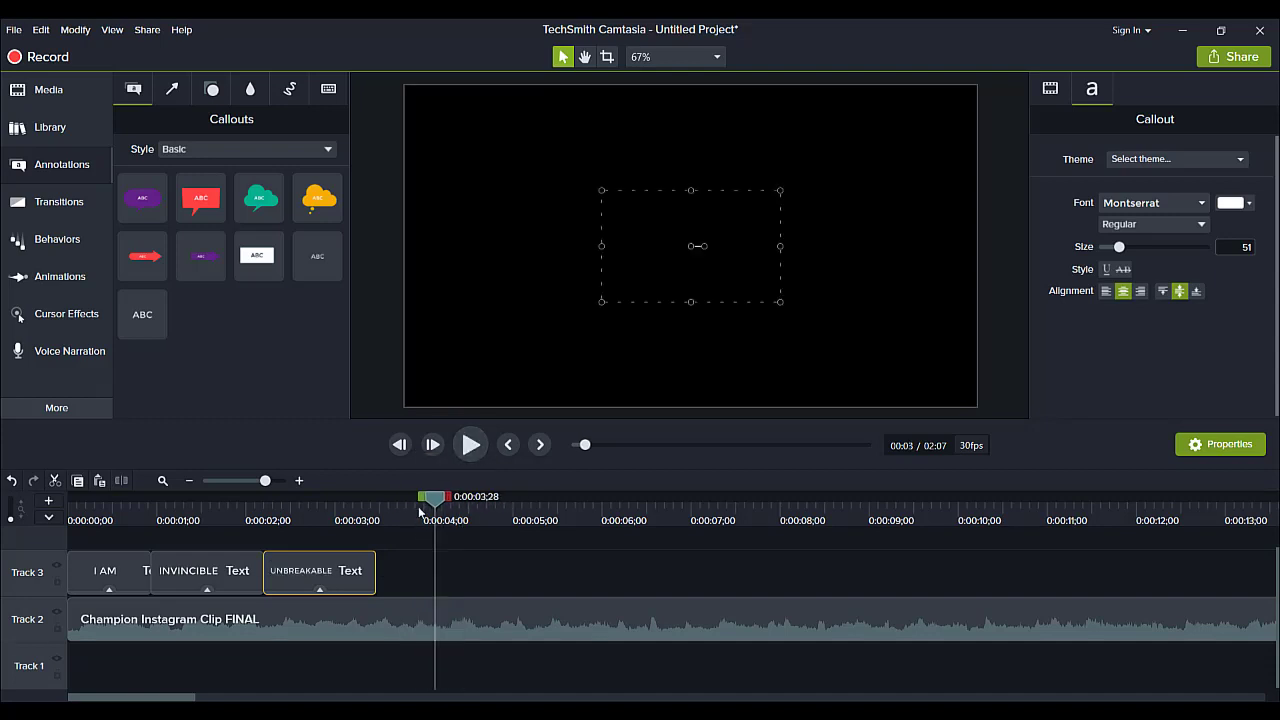
click(416, 514)
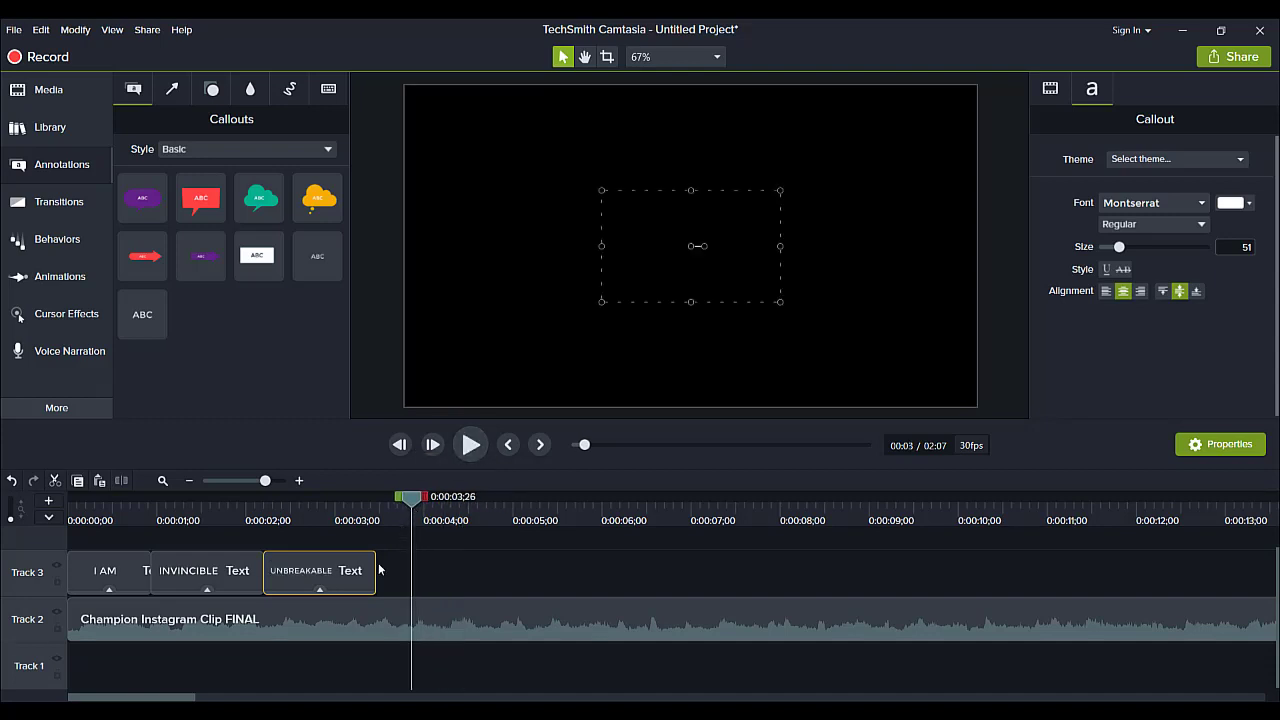
mouse_move(375, 572)
mouse_down()
mouse_move(408, 580)
mouse_move(392, 579)
mouse_up()
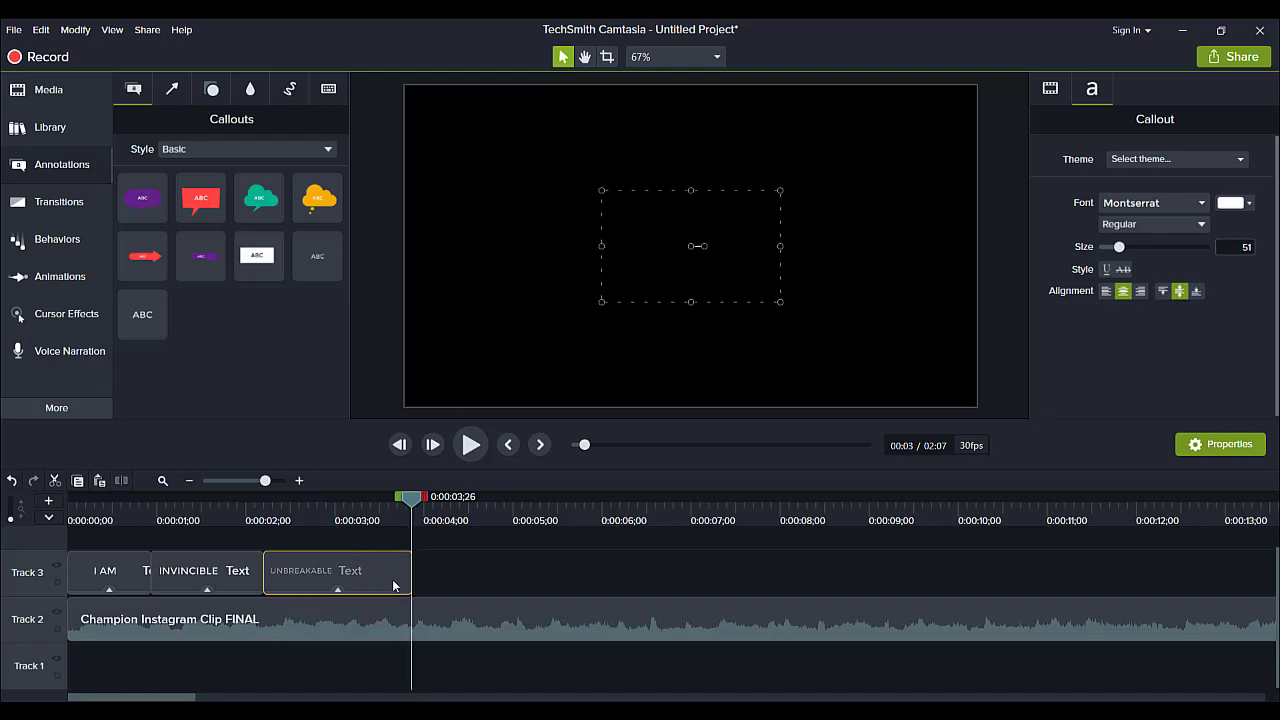
Step: Place a copy of the "UNBREAKABLE" callout on Track 3 starting at 0:00:03;26 and change its text to "UNSTOPPABLE"
key(ctrl+v)
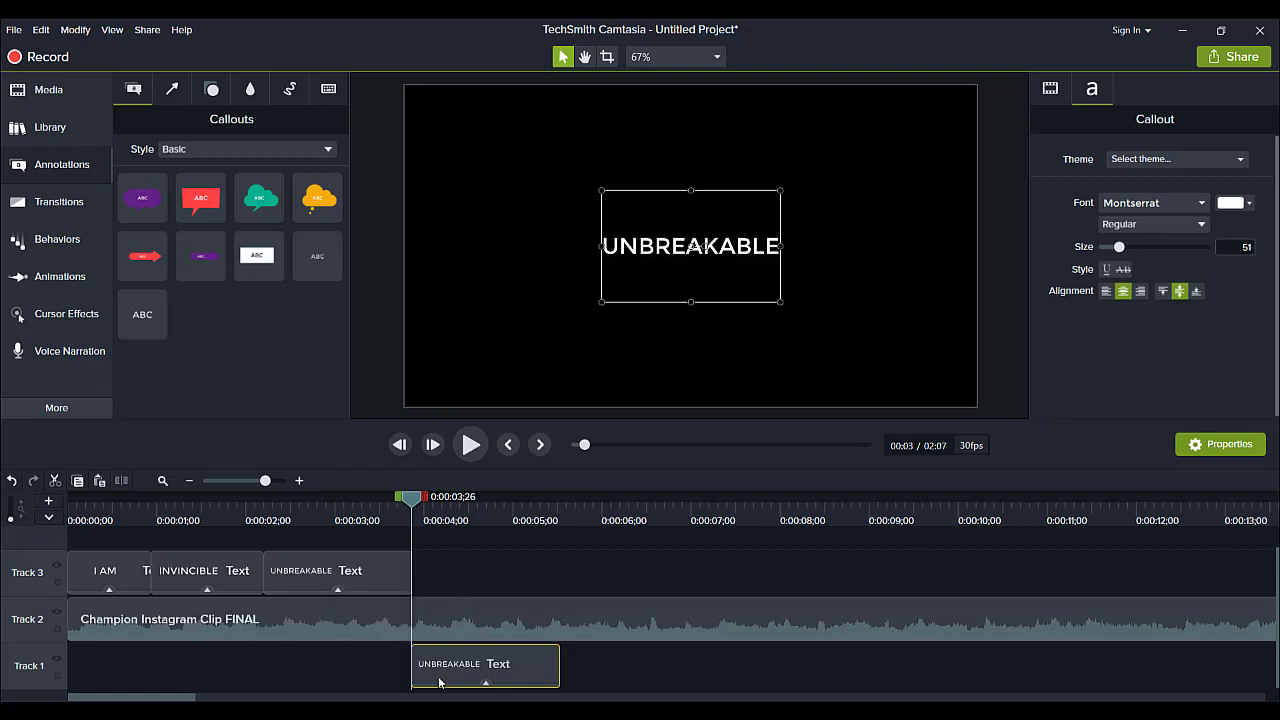
drag(436, 650, 434, 594)
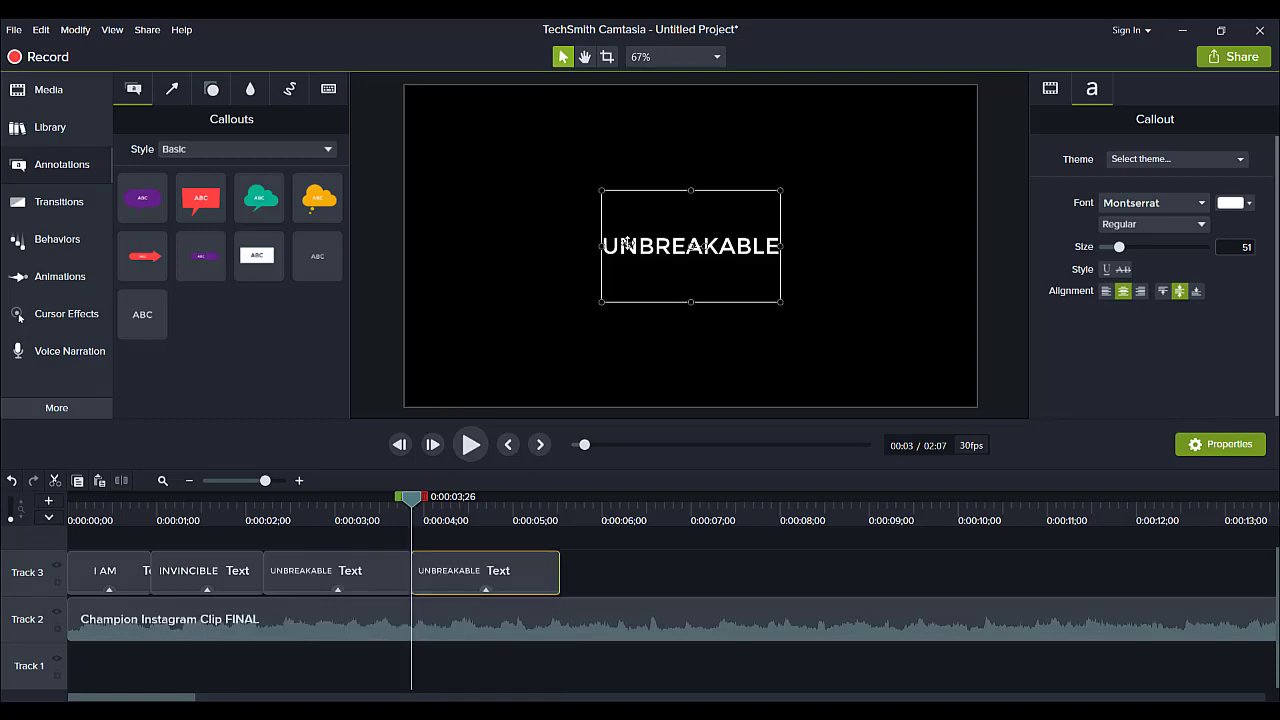
double_click(627, 243)
text(UNSTOPPABLE)
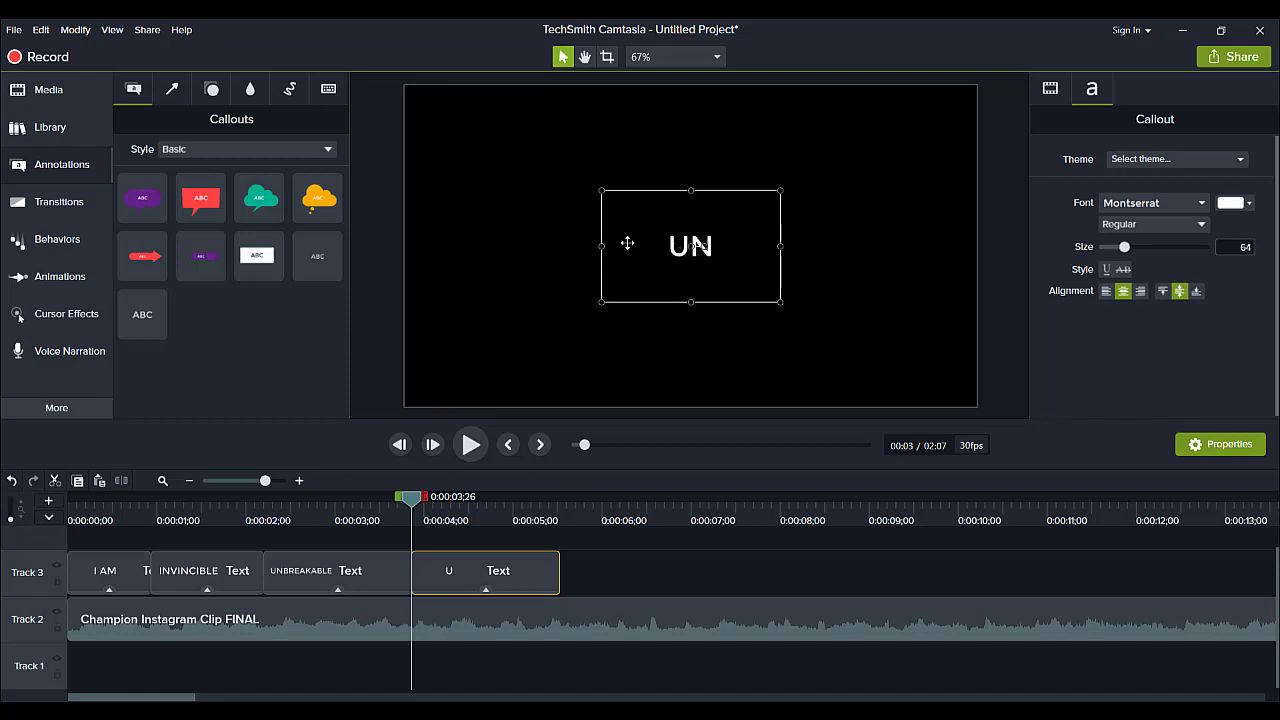
Step: Play the audio through the "UNSTOPPABLE" callout and shorten the callout's end slightly to fit the spoken word
click(389, 519)
key(space)
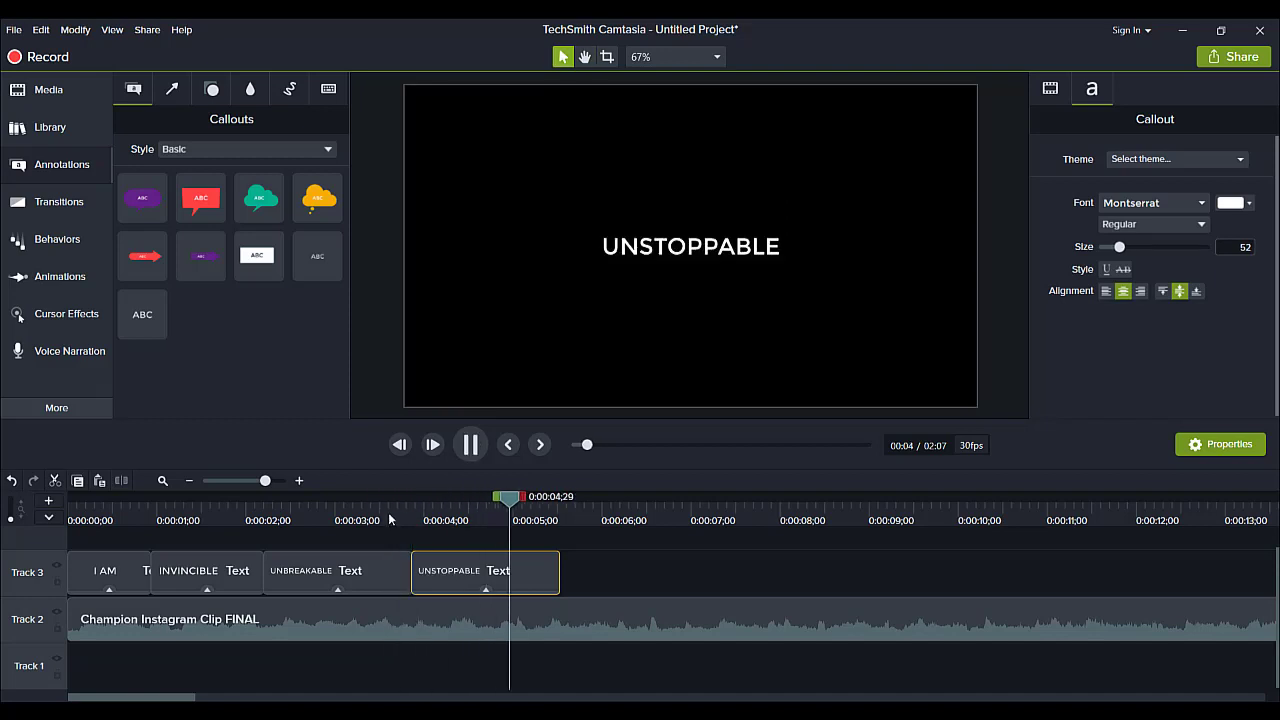
key(space)
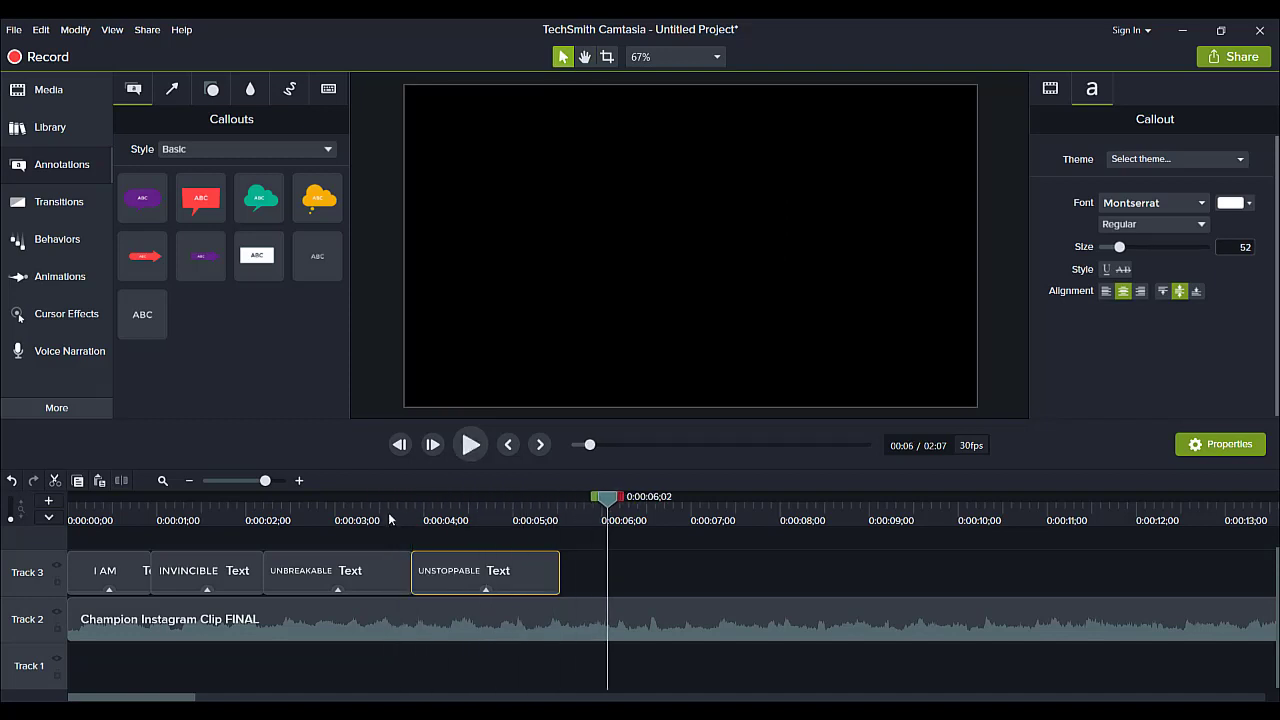
click(543, 518)
key(space)
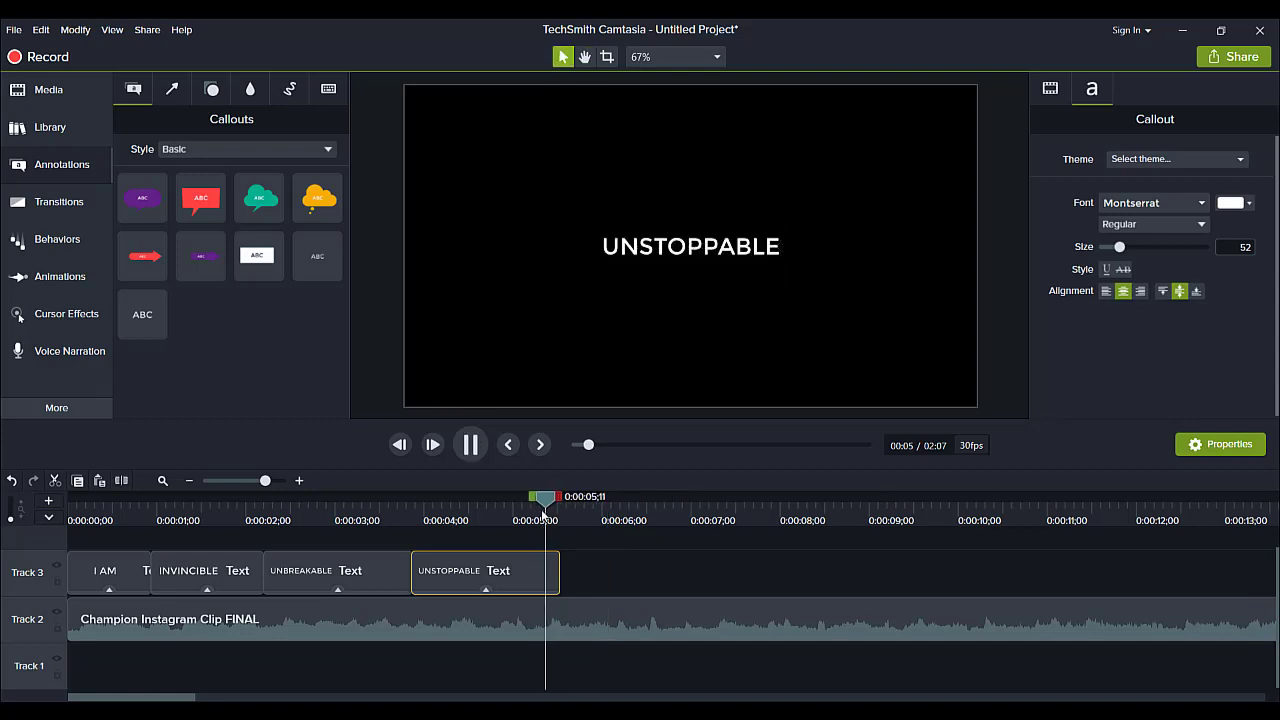
key(space)
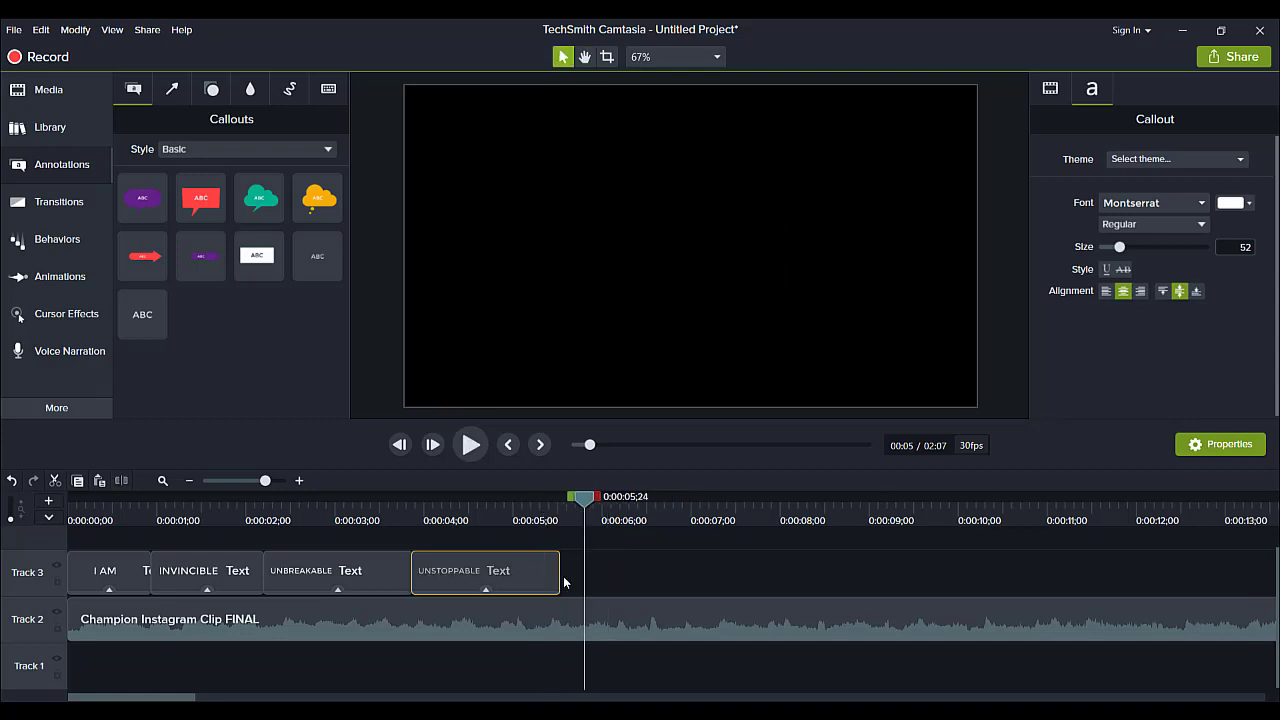
drag(561, 578, 533, 575)
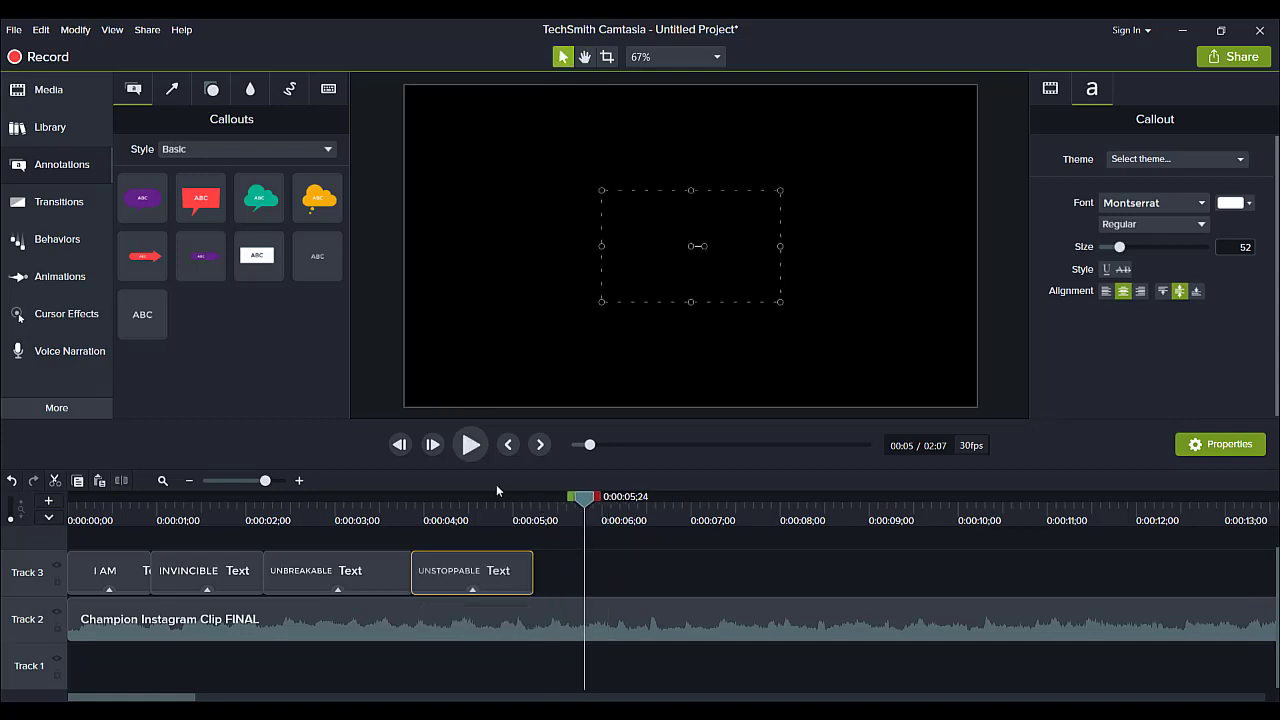
Step: Replay the audio around the five-second mark to locate the end of the spoken word "UNSTOPPABLE"
click(503, 516)
key(space)
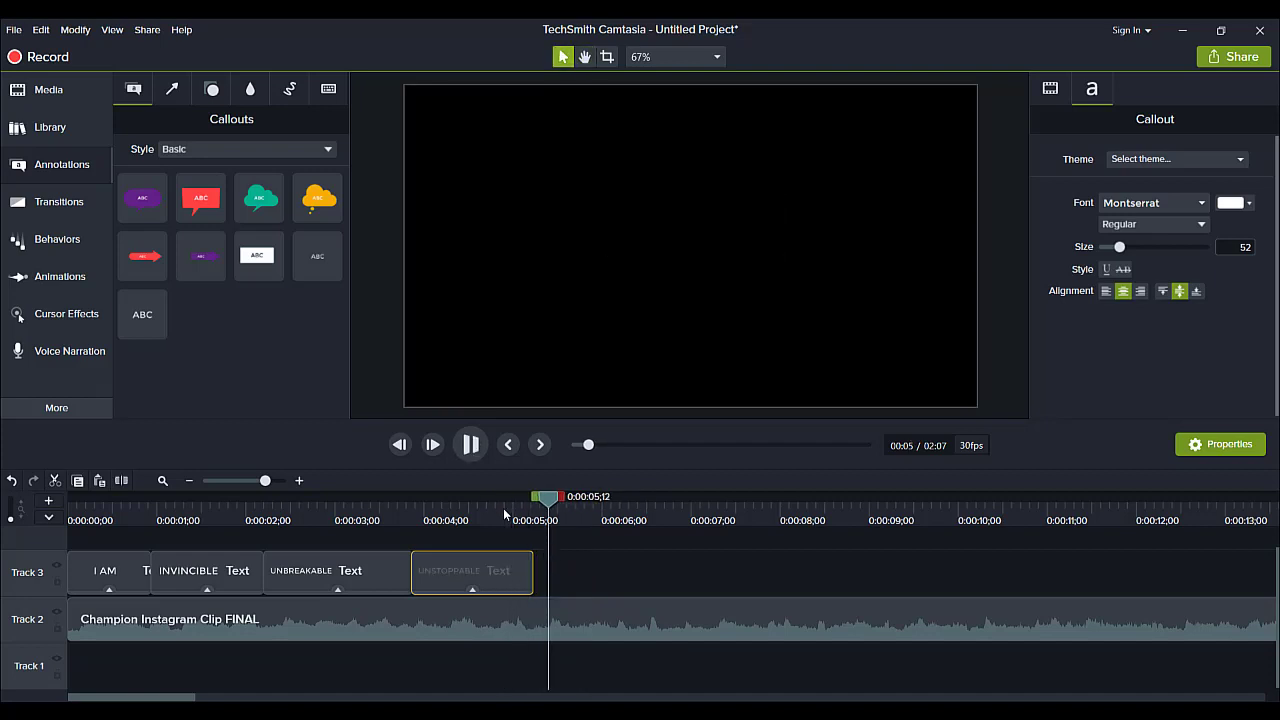
key(space)
drag(550, 507, 539, 507)
key(space)
key(space)
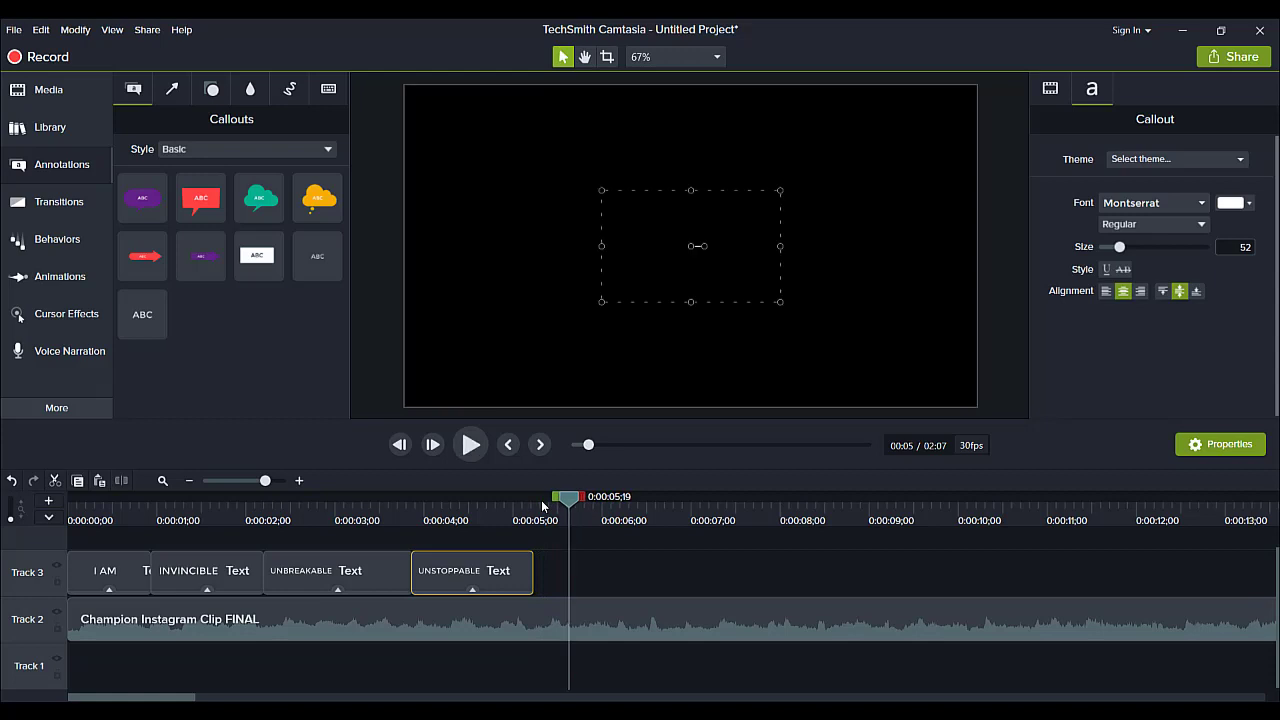
Step: Extend the "UNSTOPPABLE" callout to end at 0:00:05;11 and place a callout copy reading "UNSHAKEABLE" directly after it on Track 3
drag(566, 505, 546, 506)
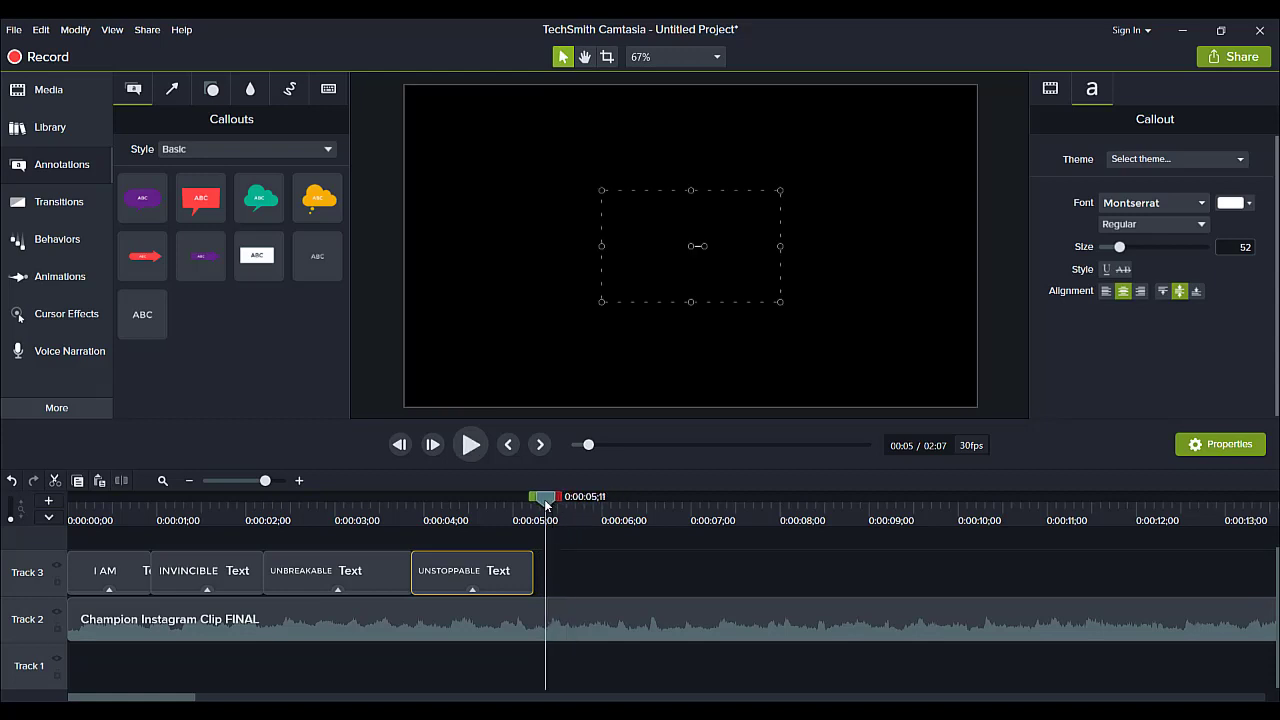
key(ctrl+v)
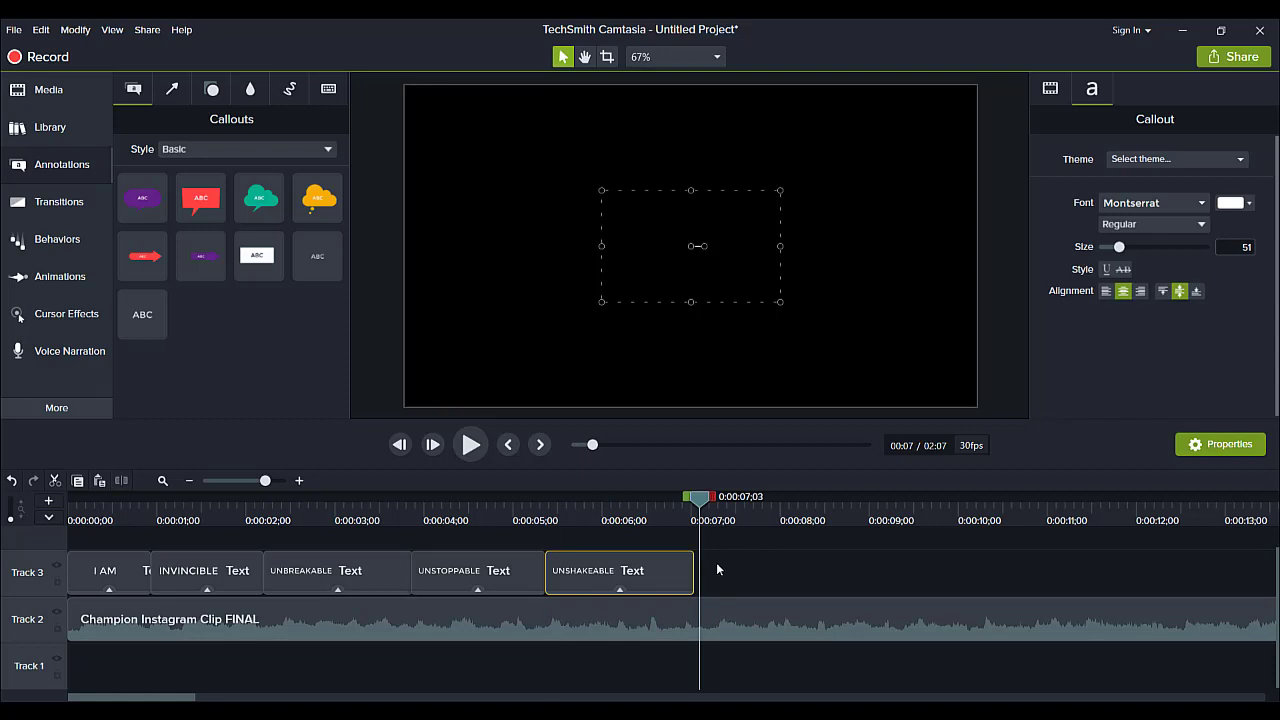
Step: Play the timeline from the start through the "UNSHAKEABLE" callout to check all the callouts' timing against the audio
drag(286, 506, 3, 513)
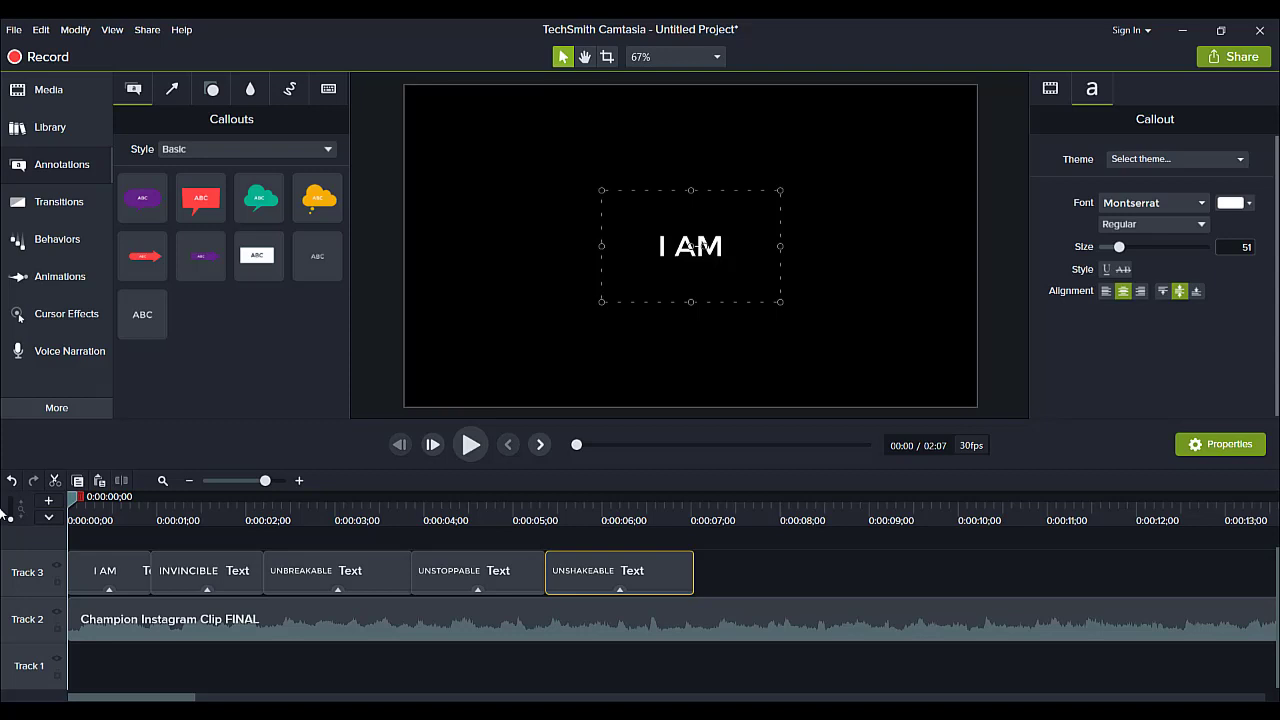
key(space)
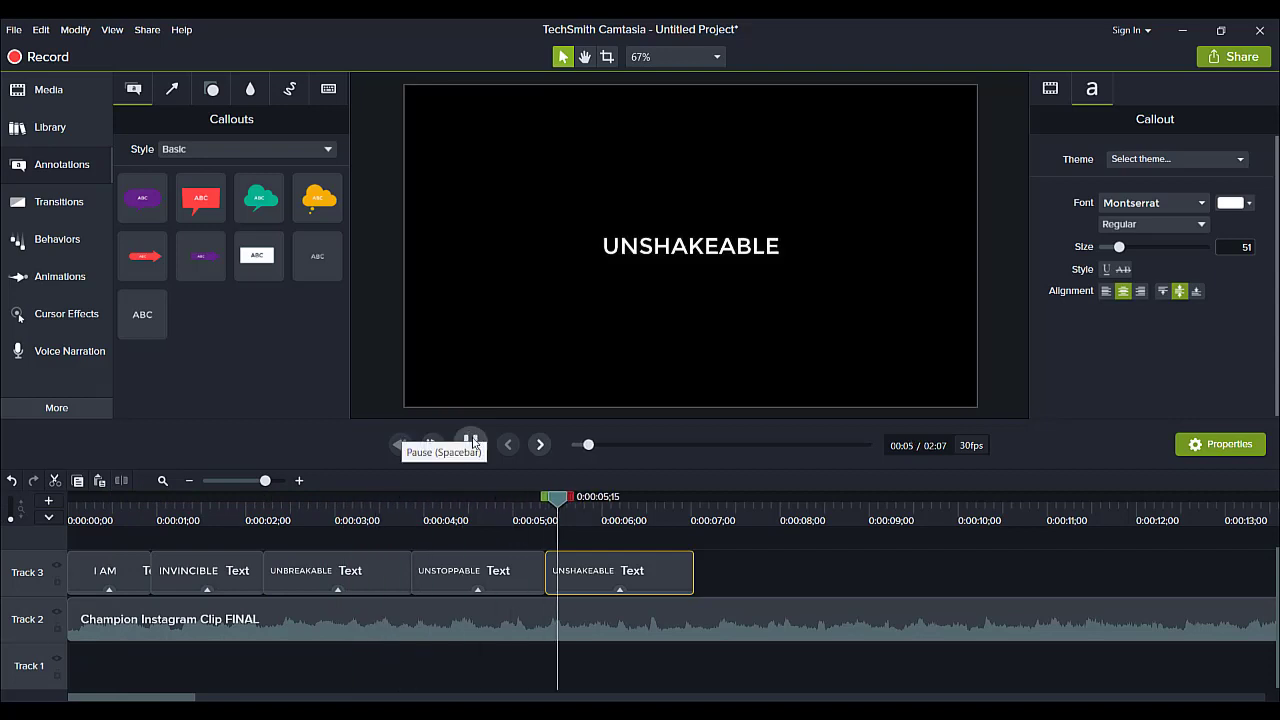
click(471, 444)
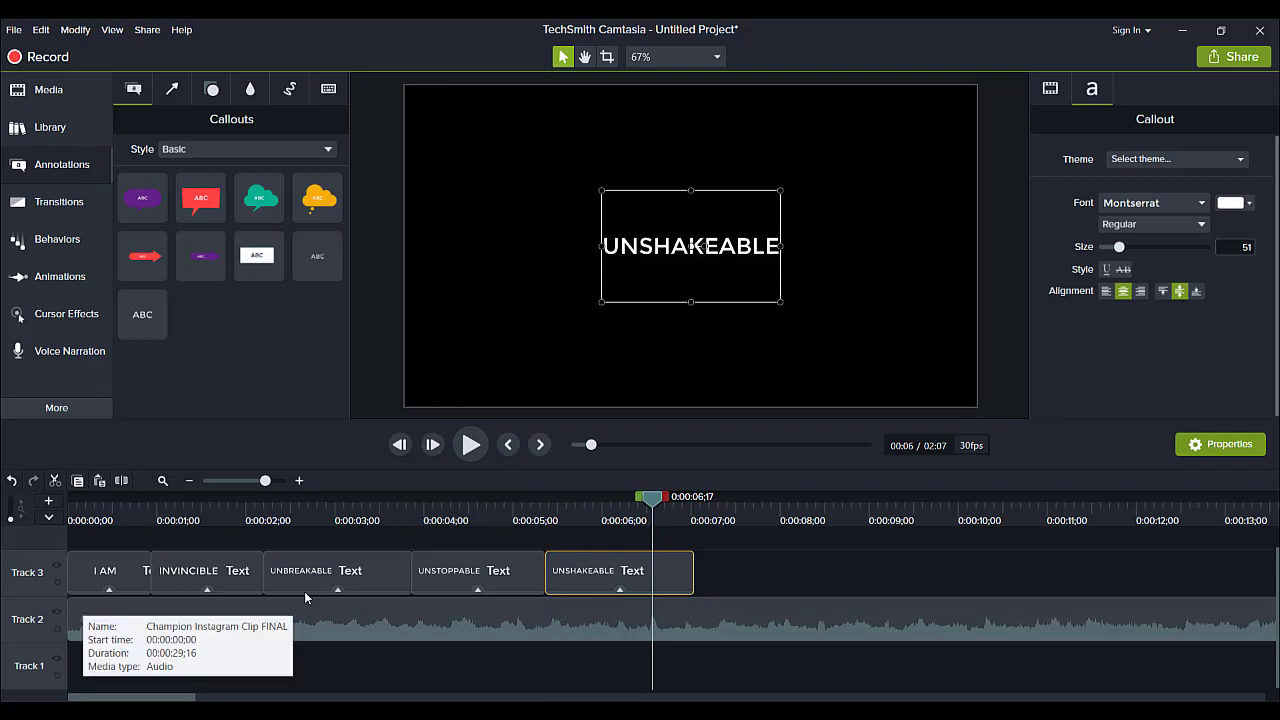
Step: Select all five callouts on Track 3 and change their font to Gill Sans Ultra in the Bold style
click(717, 565)
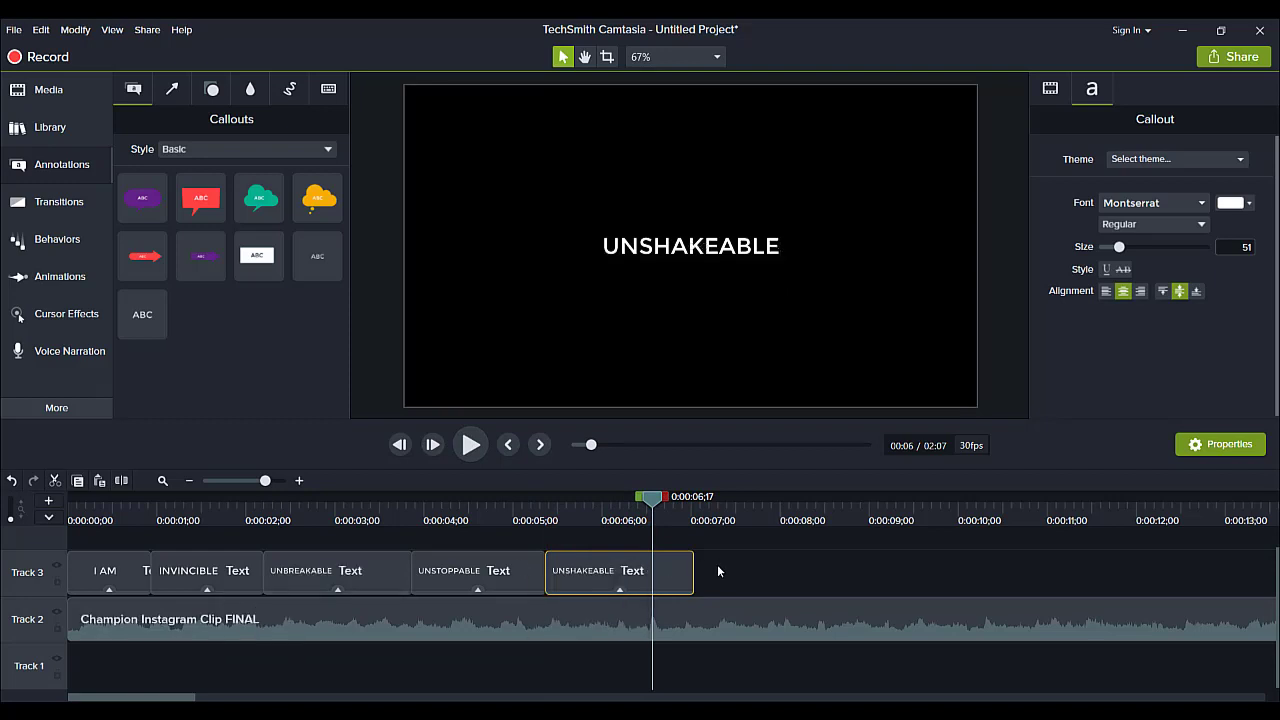
drag(717, 567, 77, 600)
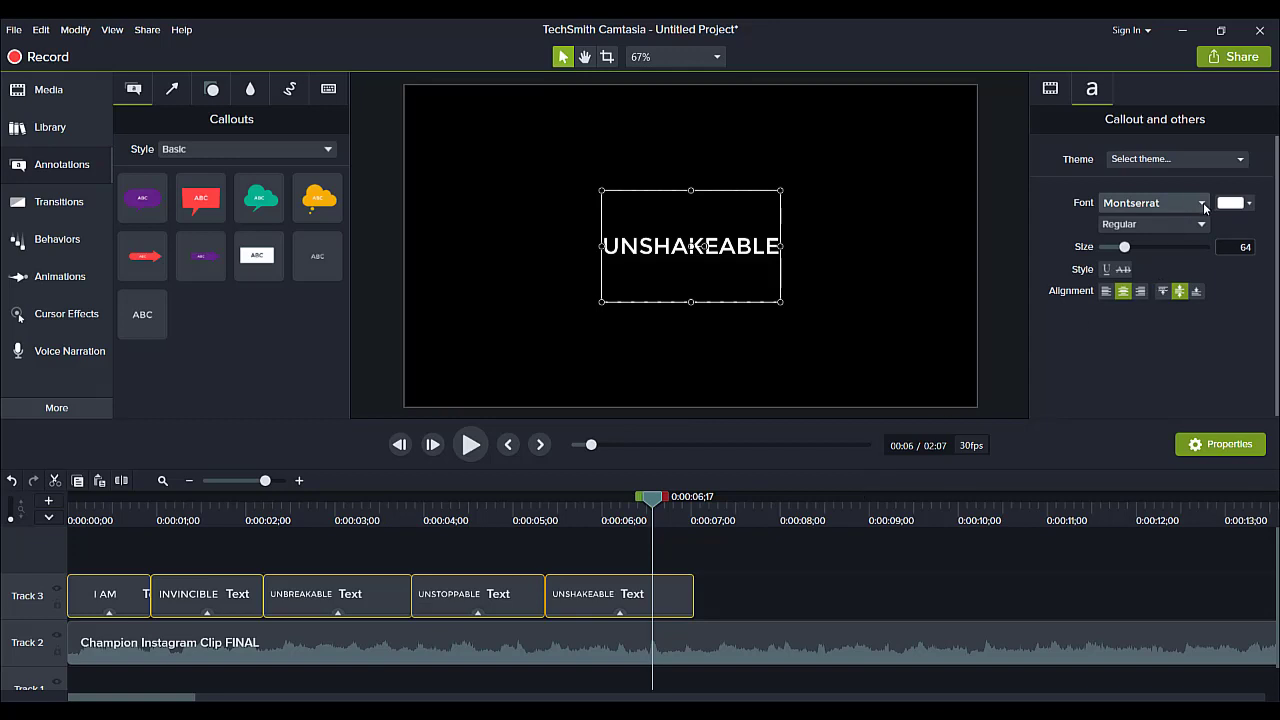
click(1203, 205)
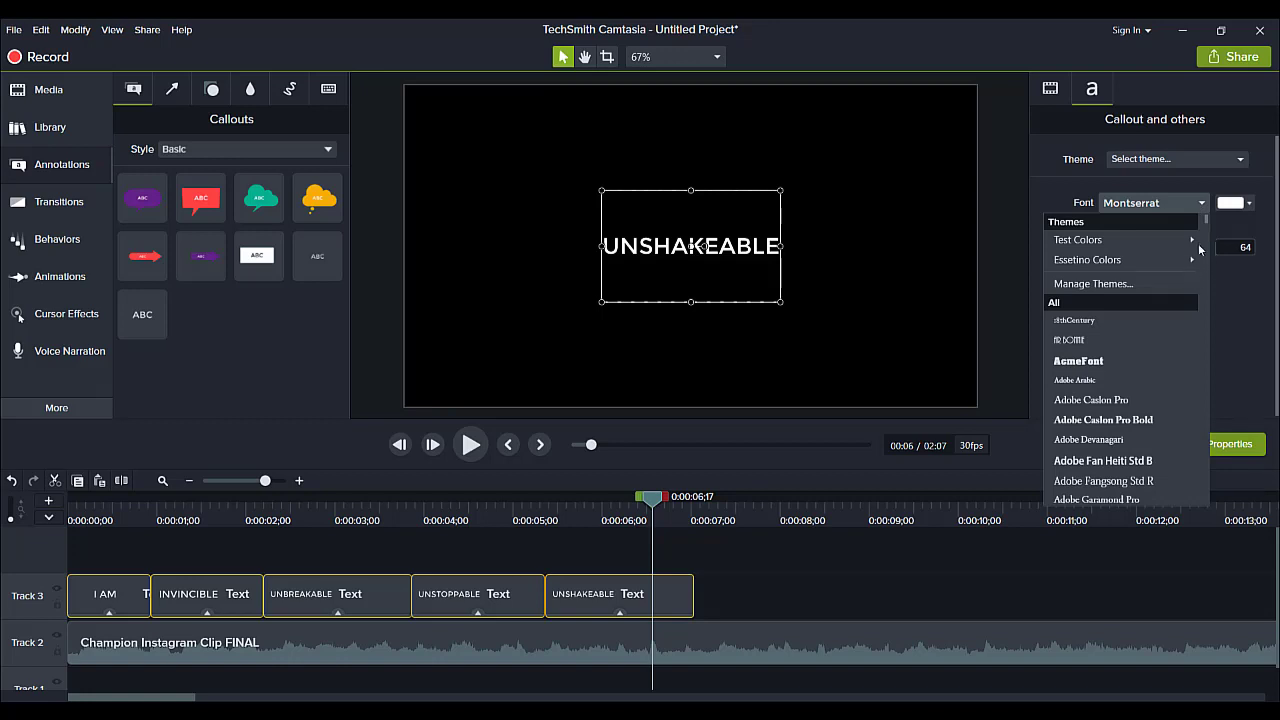
drag(1205, 219, 1203, 298)
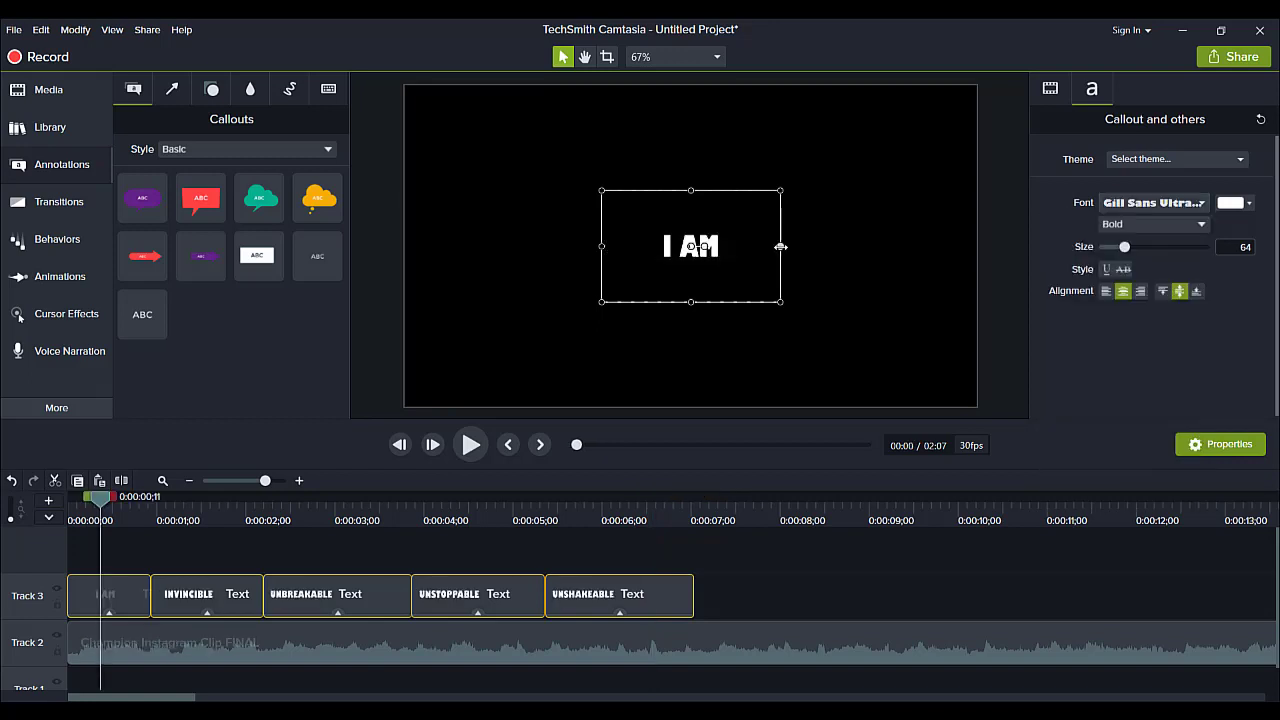
Step: Enlarge the selected callouts' text boxes, set their font size to 166, and center them on the canvas
drag(781, 246, 810, 246)
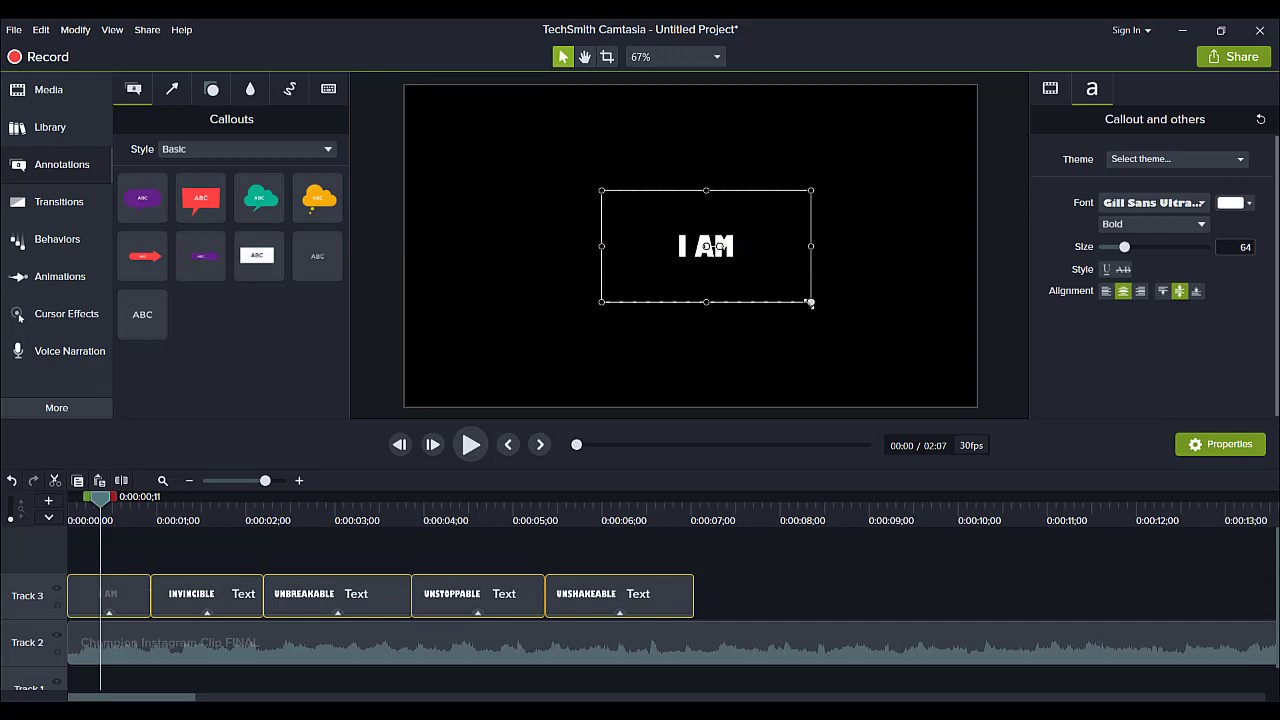
drag(811, 302, 926, 363)
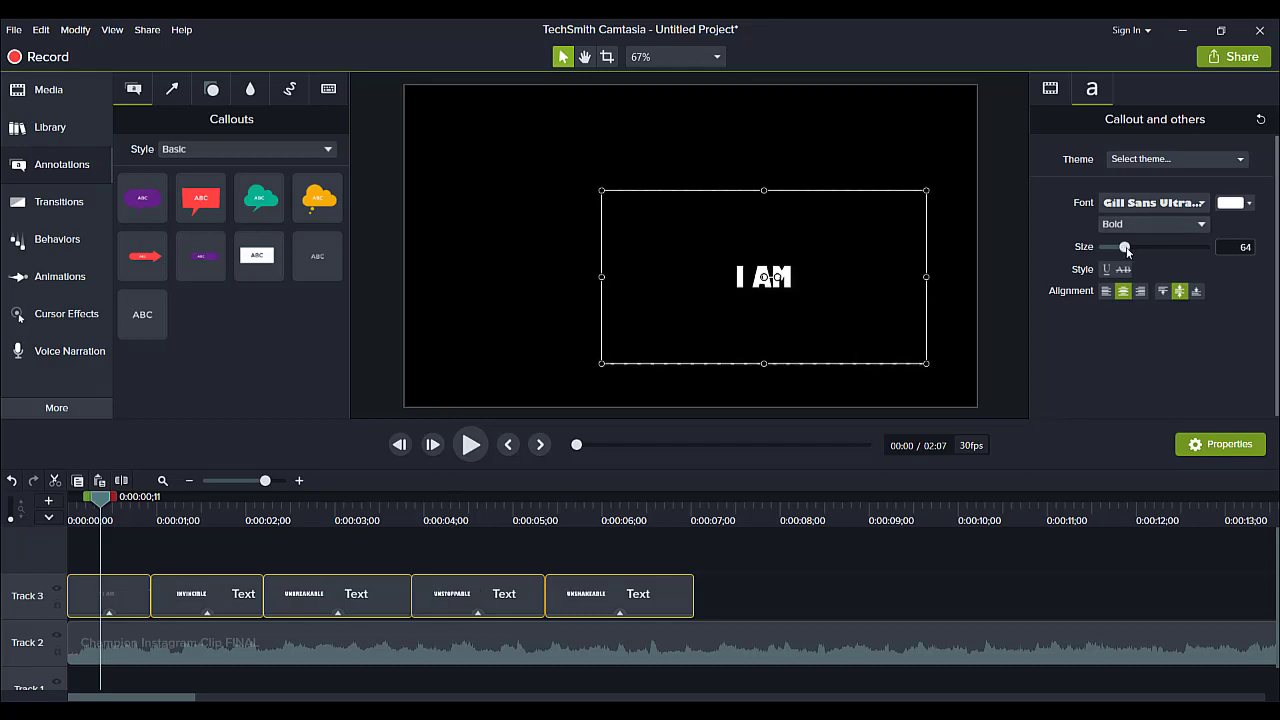
drag(1126, 248, 1163, 246)
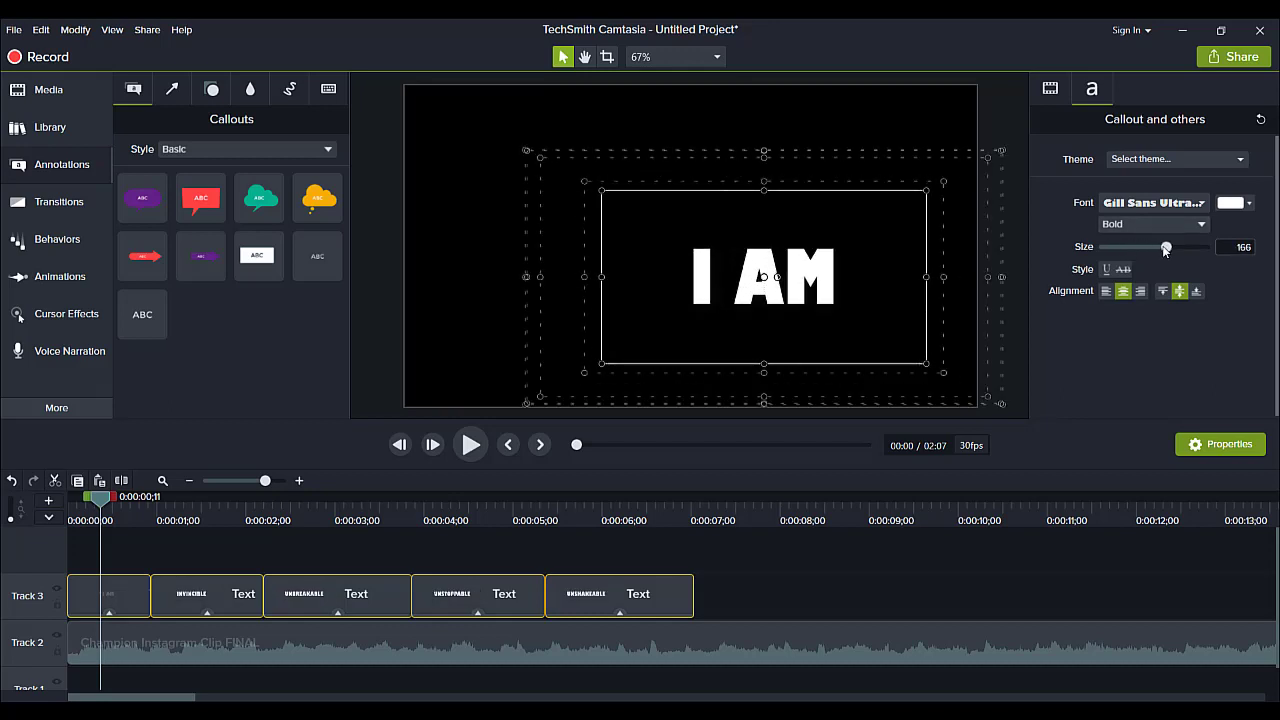
drag(701, 338, 624, 302)
Step: Review the enlarged text of each callout along the timeline, from "INVINCIBLE" to "UNSHAKEABLE" and back to "I AM"
click(159, 520)
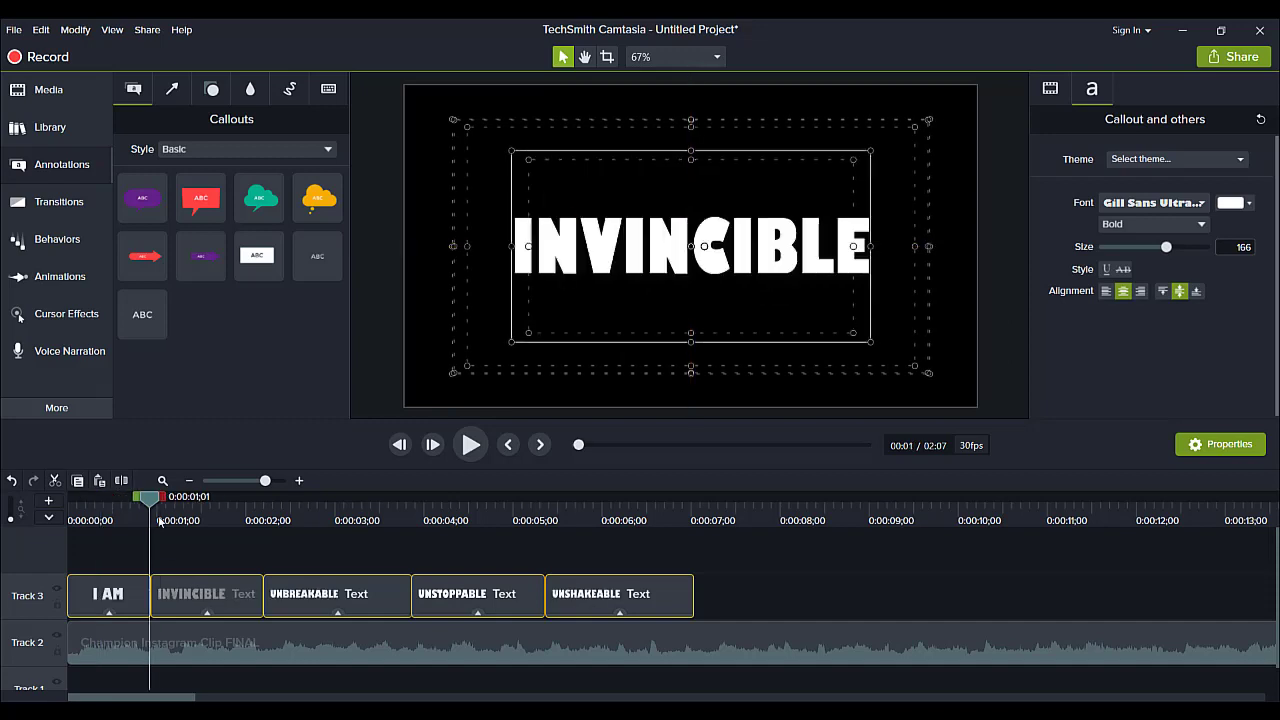
drag(159, 520, 339, 524)
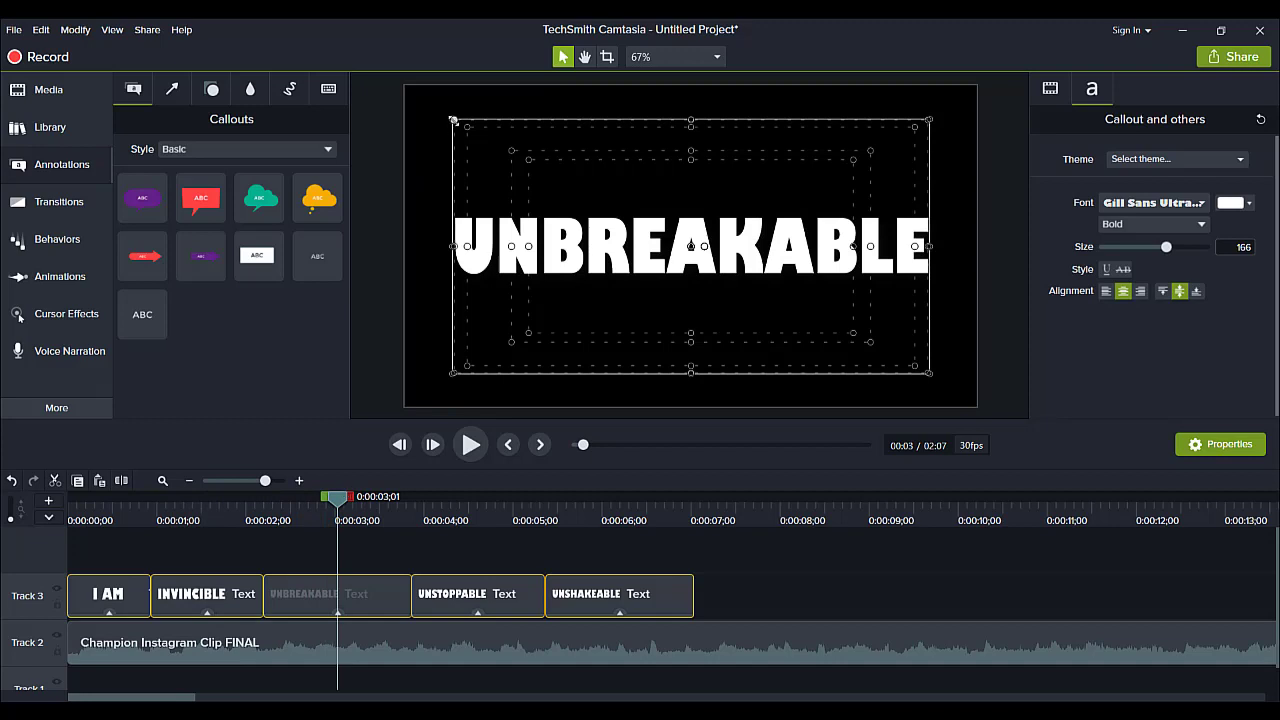
click(435, 520)
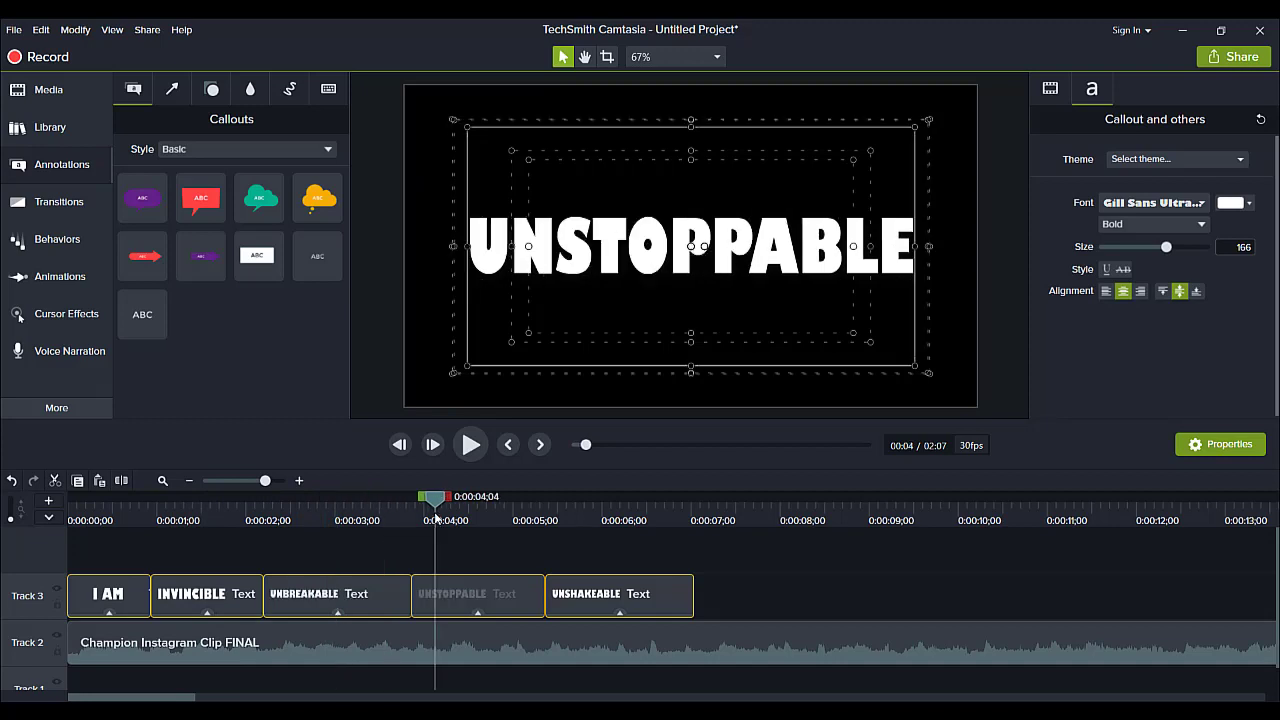
click(598, 516)
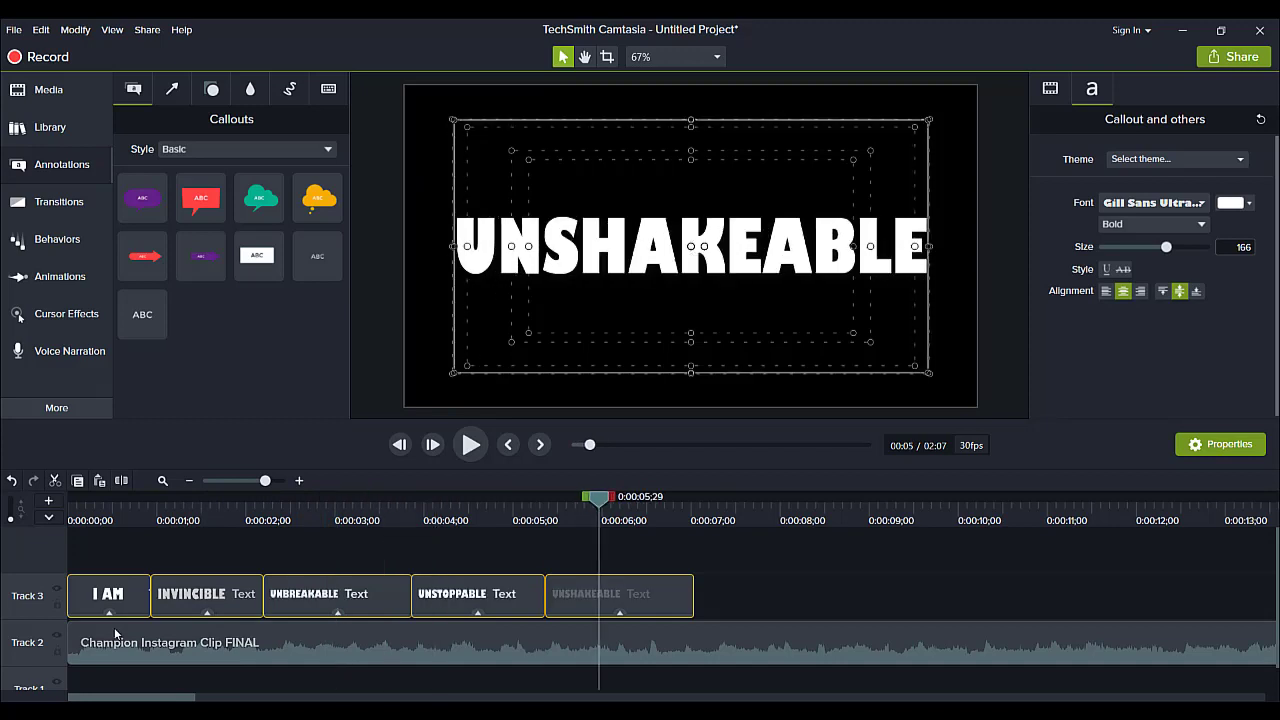
click(101, 520)
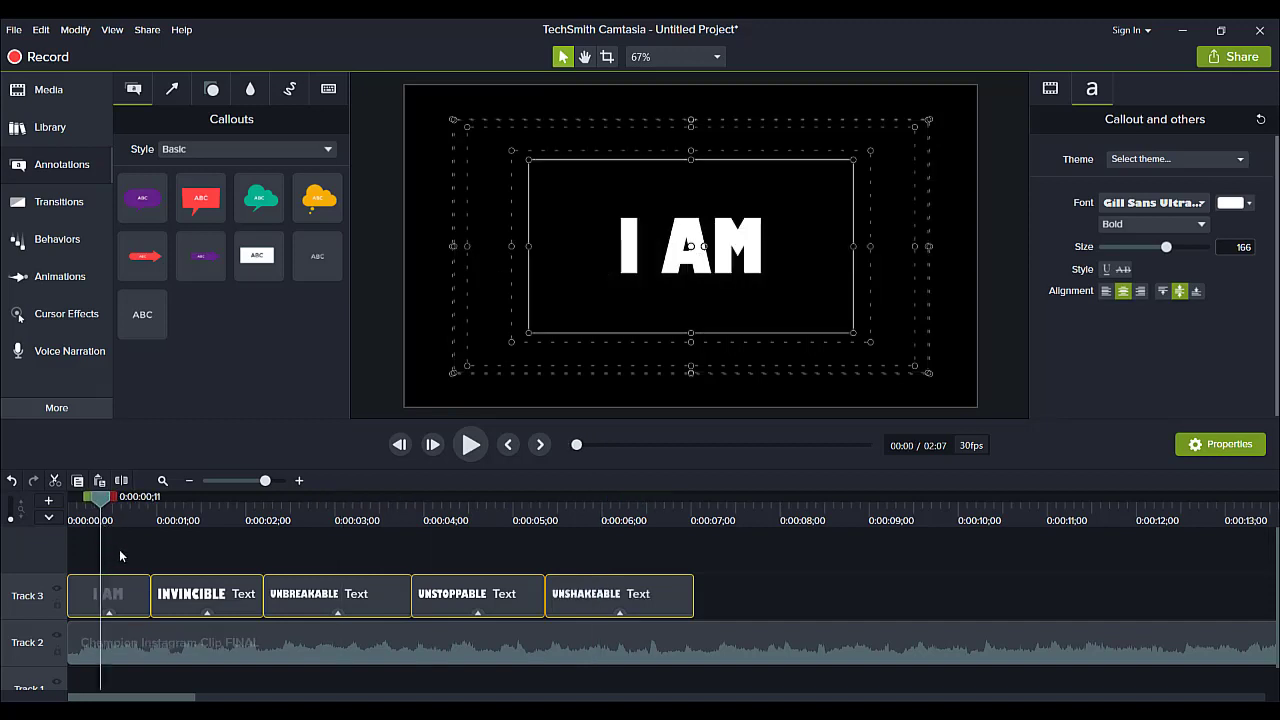
Step: Look through the available behaviors and apply Fly In to the "I AM" callout on Track 3
click(120, 550)
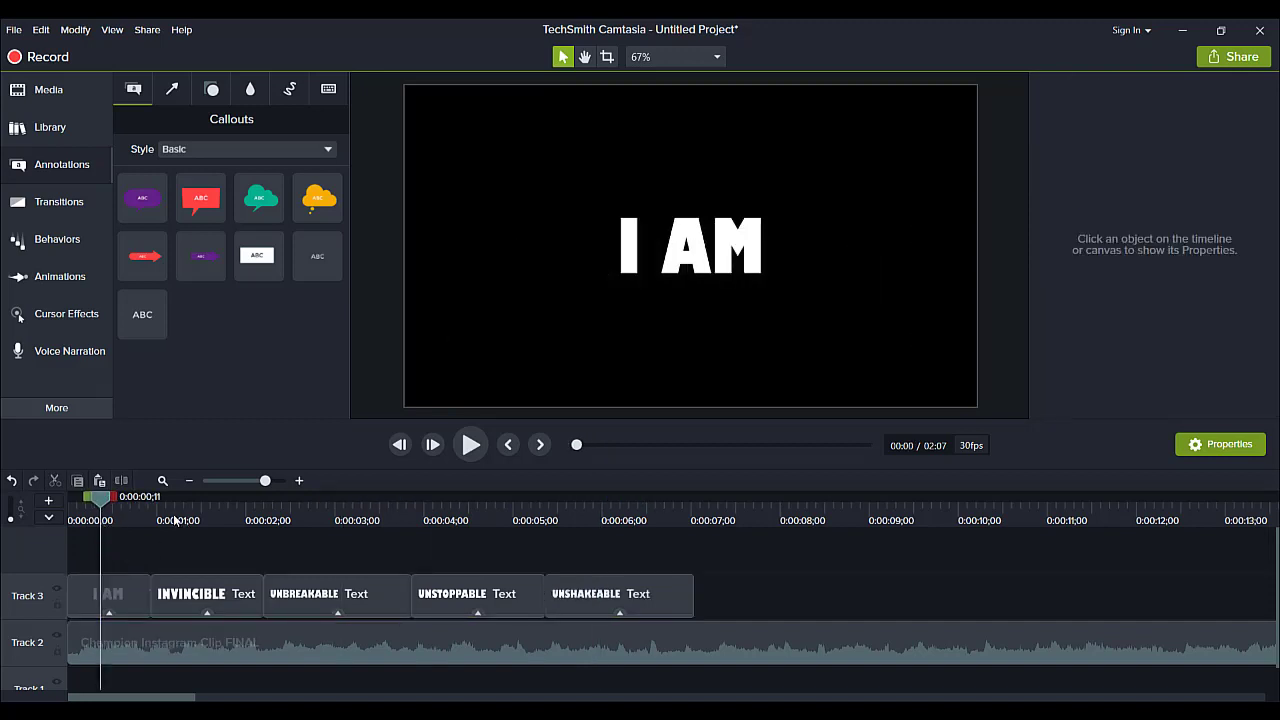
drag(176, 522, 97, 554)
click(110, 588)
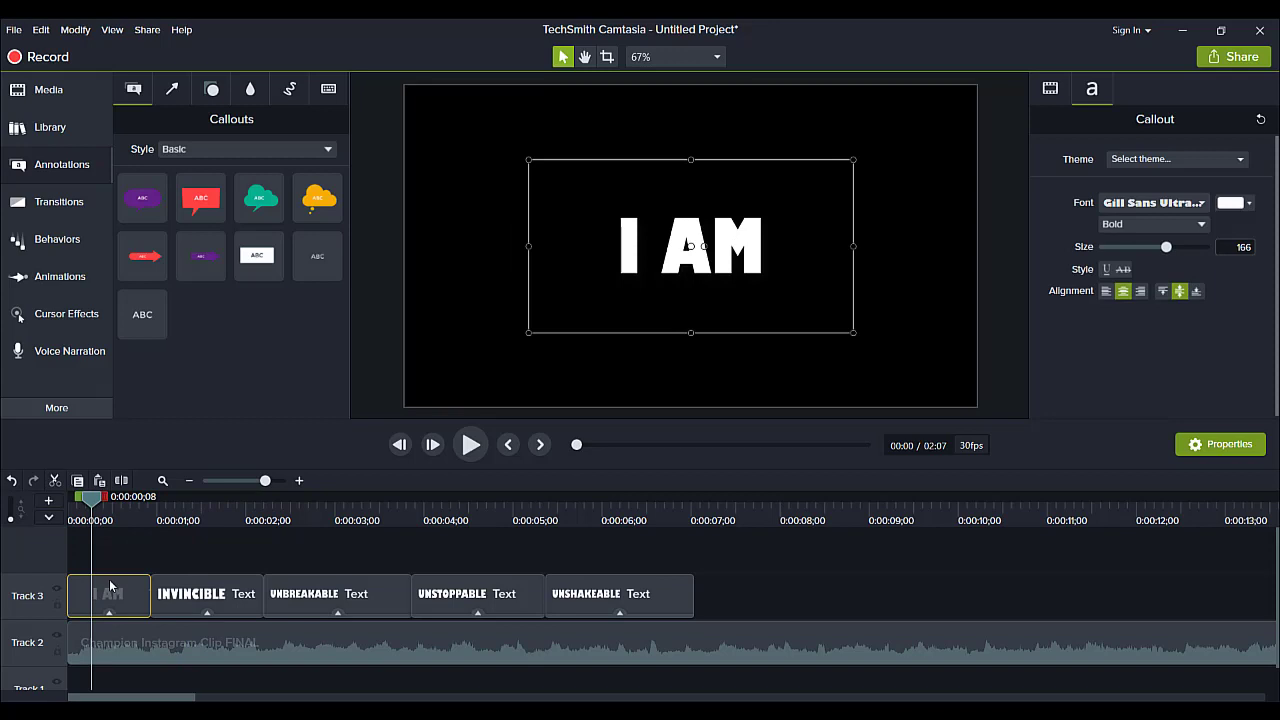
click(41, 240)
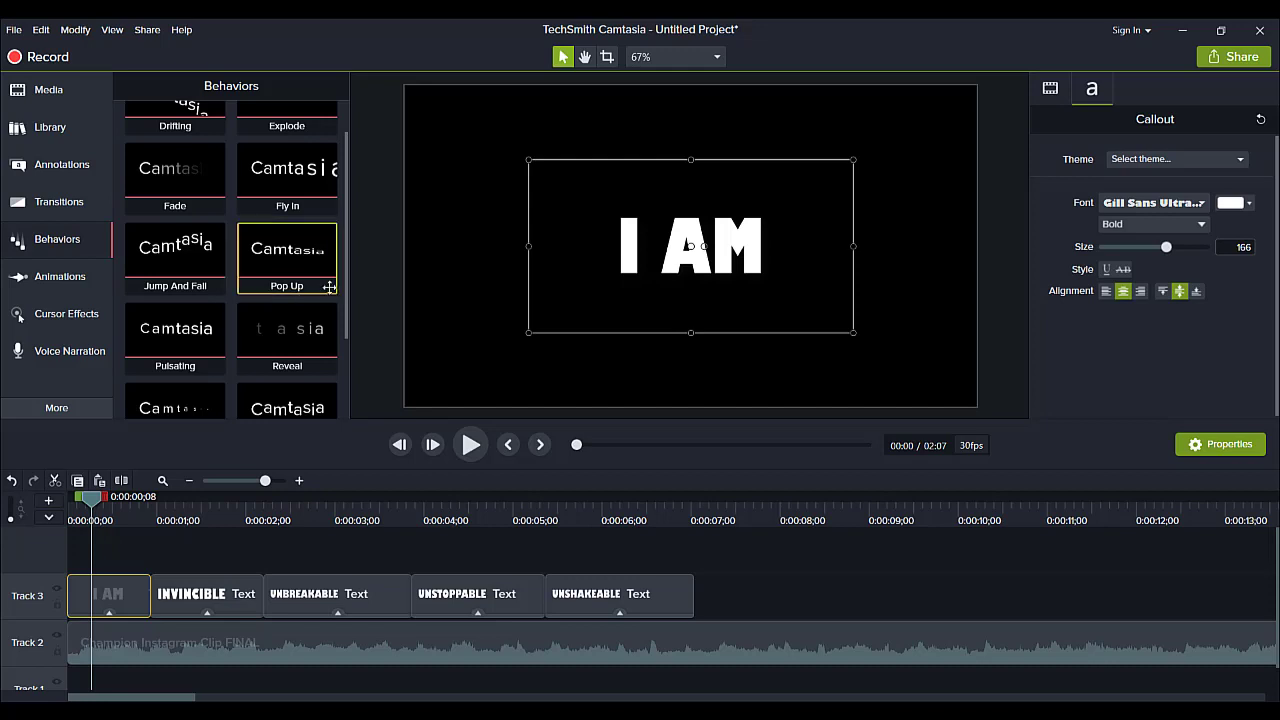
drag(346, 270, 341, 224)
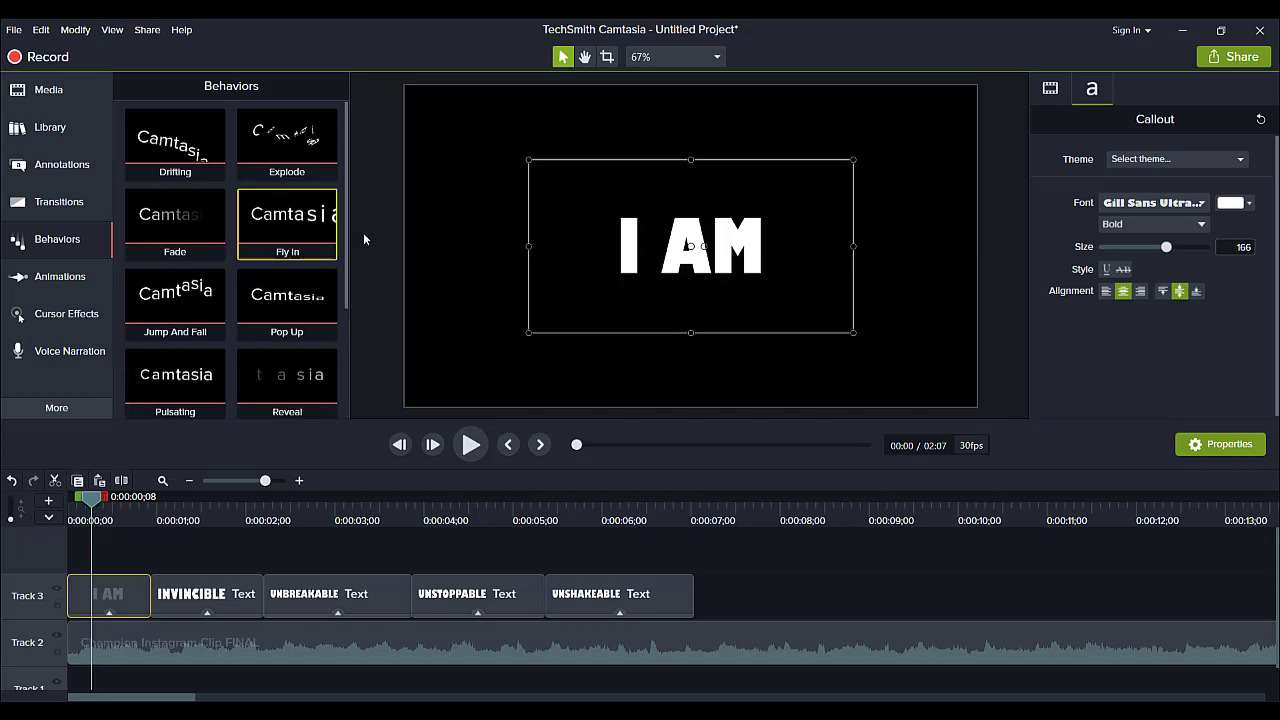
drag(343, 242, 342, 365)
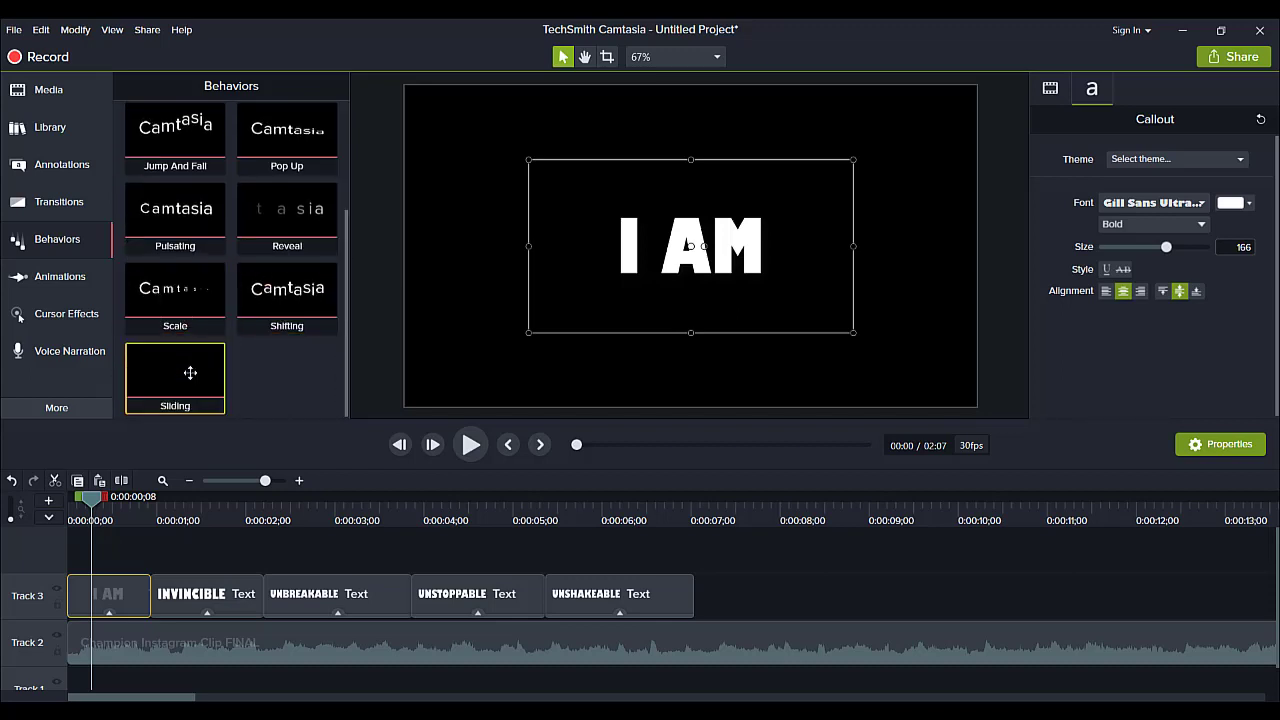
drag(342, 374, 336, 273)
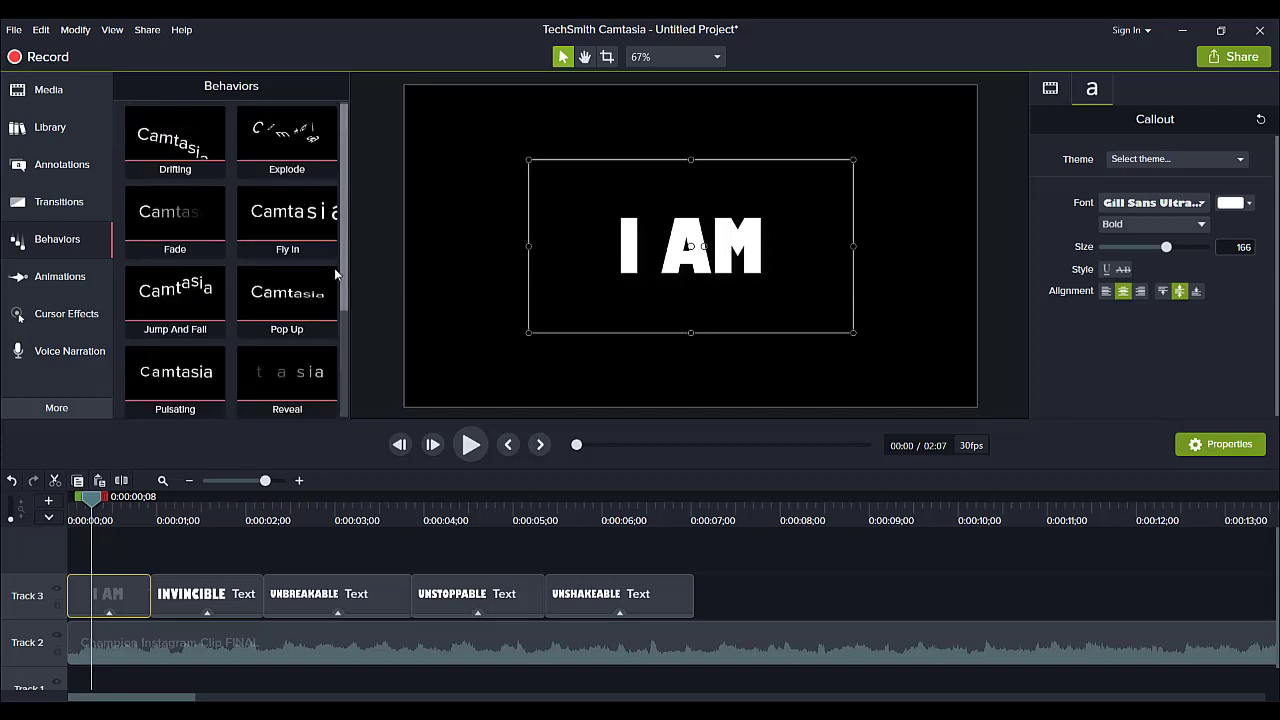
drag(300, 218, 110, 600)
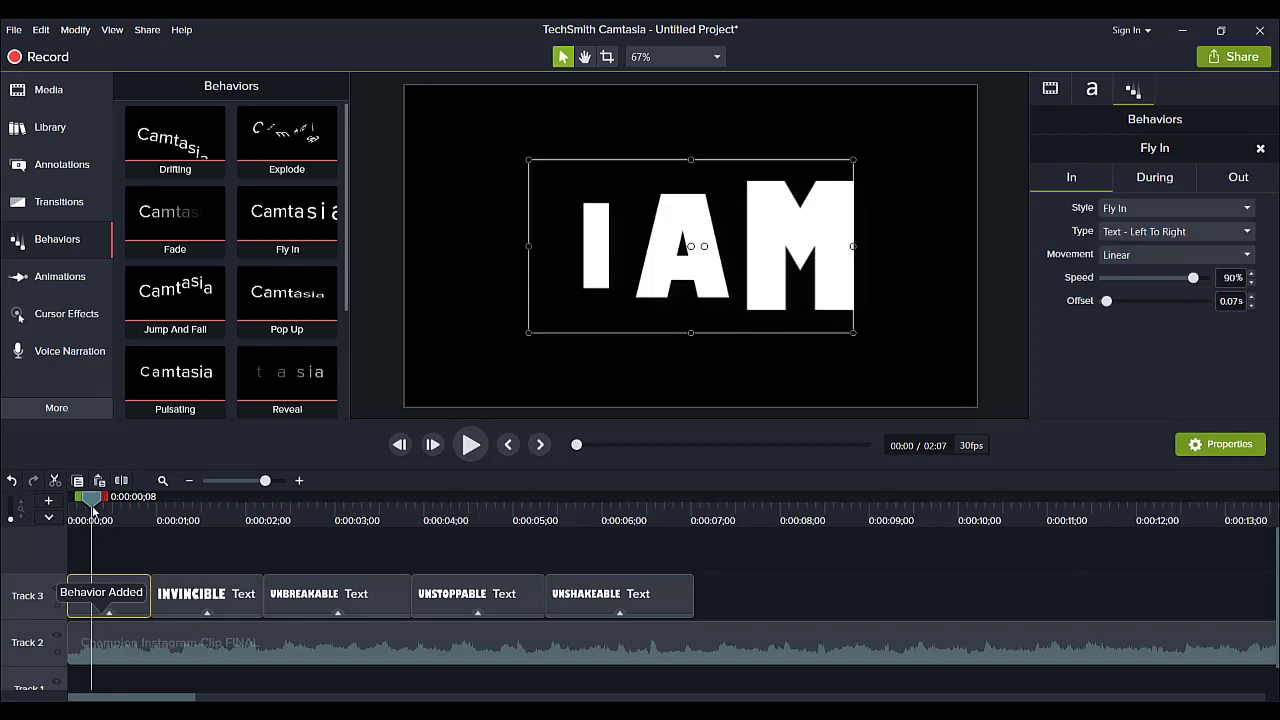
Step: Play the timeline from the start into "INVINCIBLE" to preview the "I AM" callout's Fly In animation
drag(90, 500, 10, 505)
key(space)
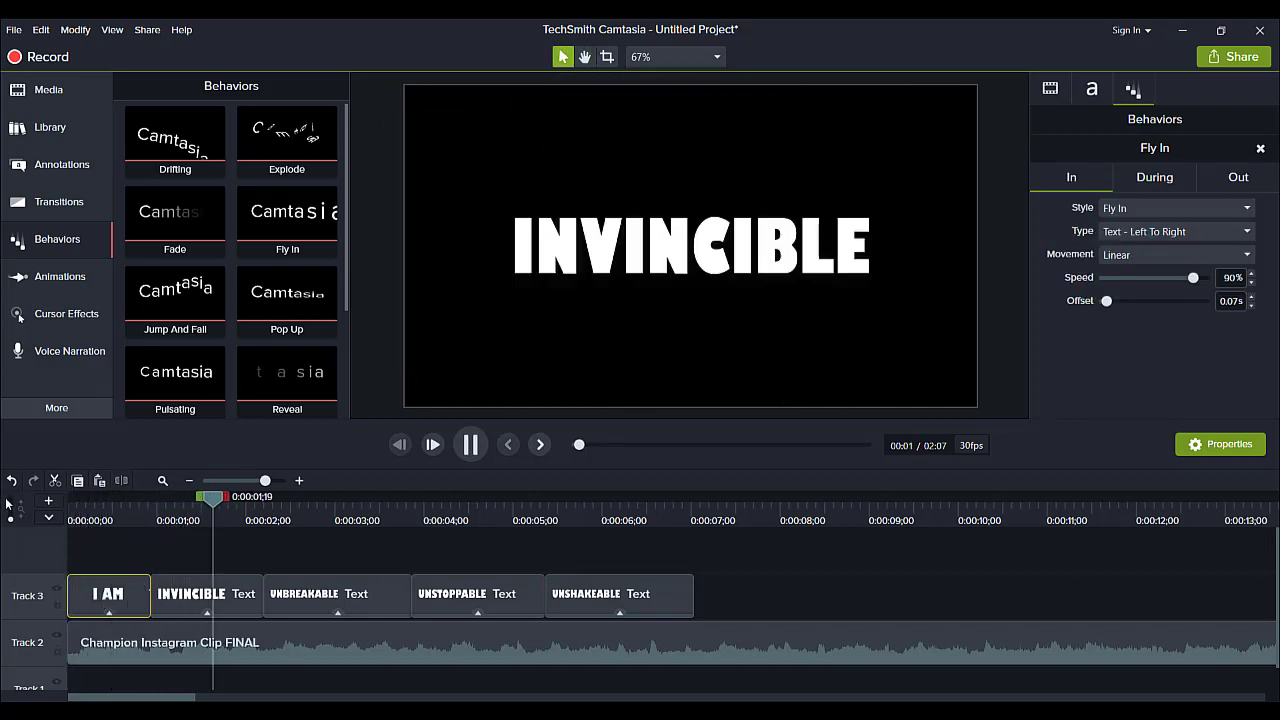
key(space)
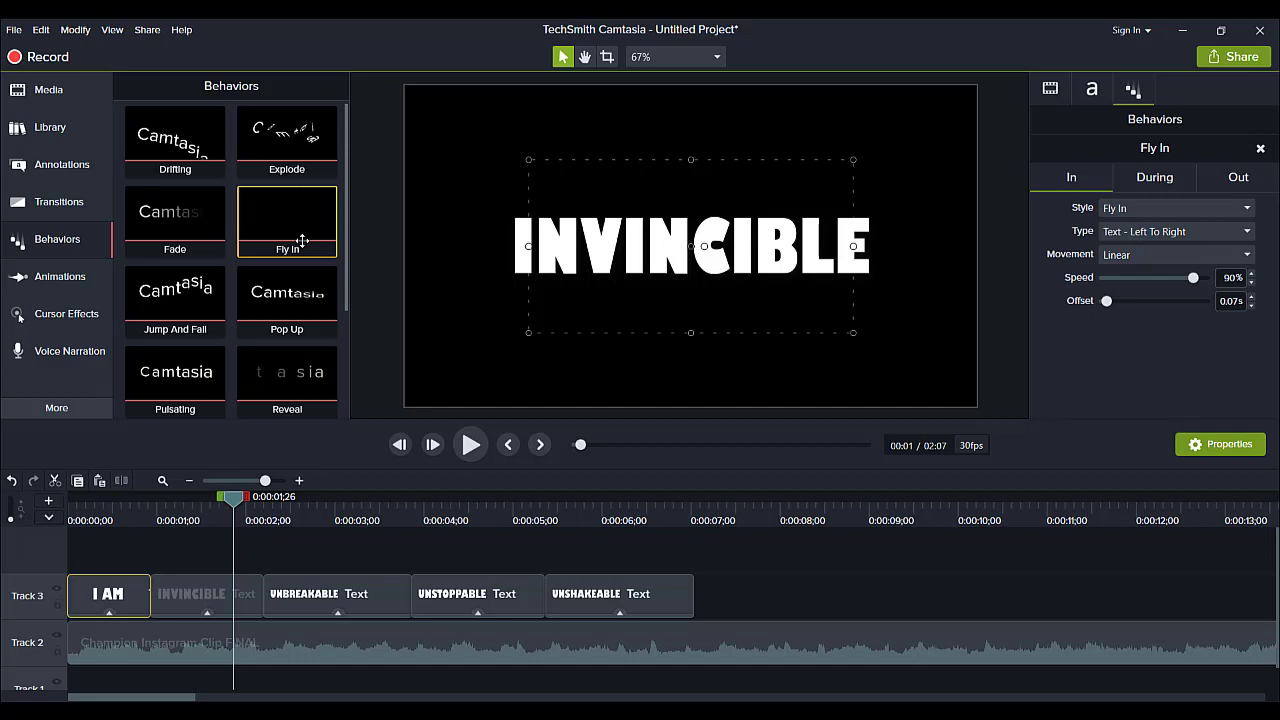
Step: Apply the Fly In behavior to the other four callouts and play the timeline past "UNSHAKEABLE" to check them
drag(302, 240, 272, 604)
drag(253, 224, 305, 598)
click(92, 517)
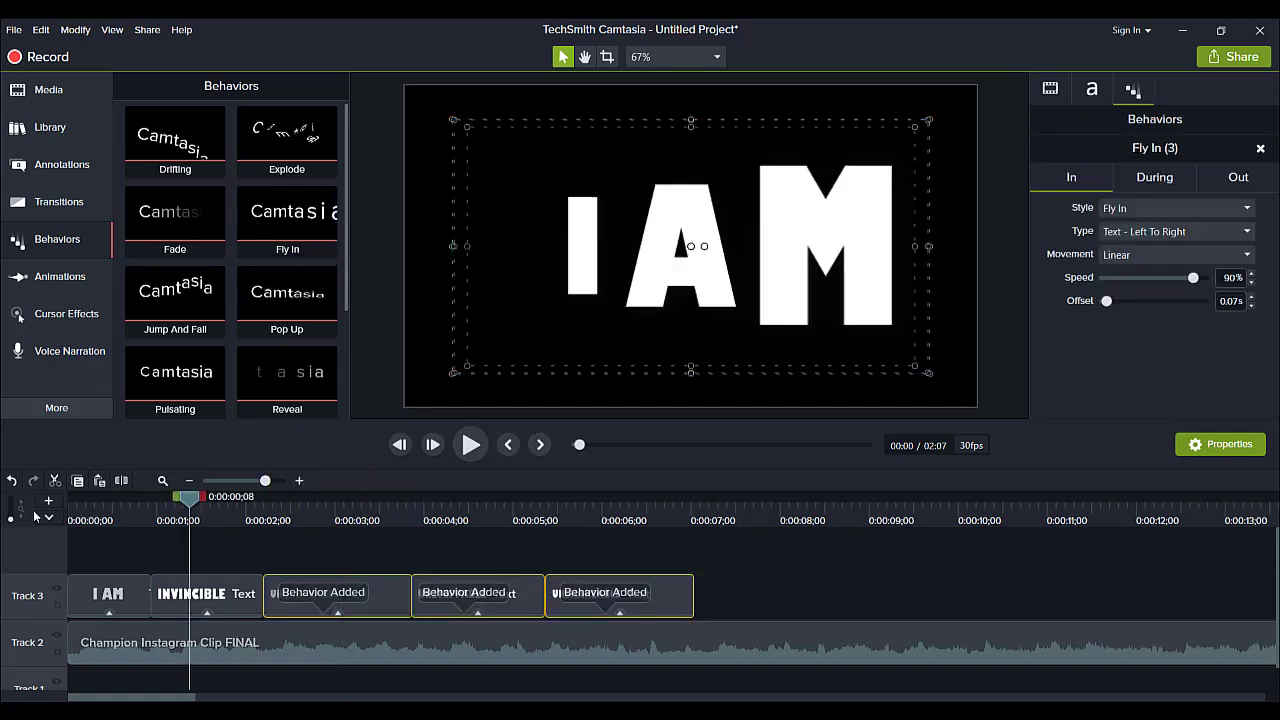
key(space)
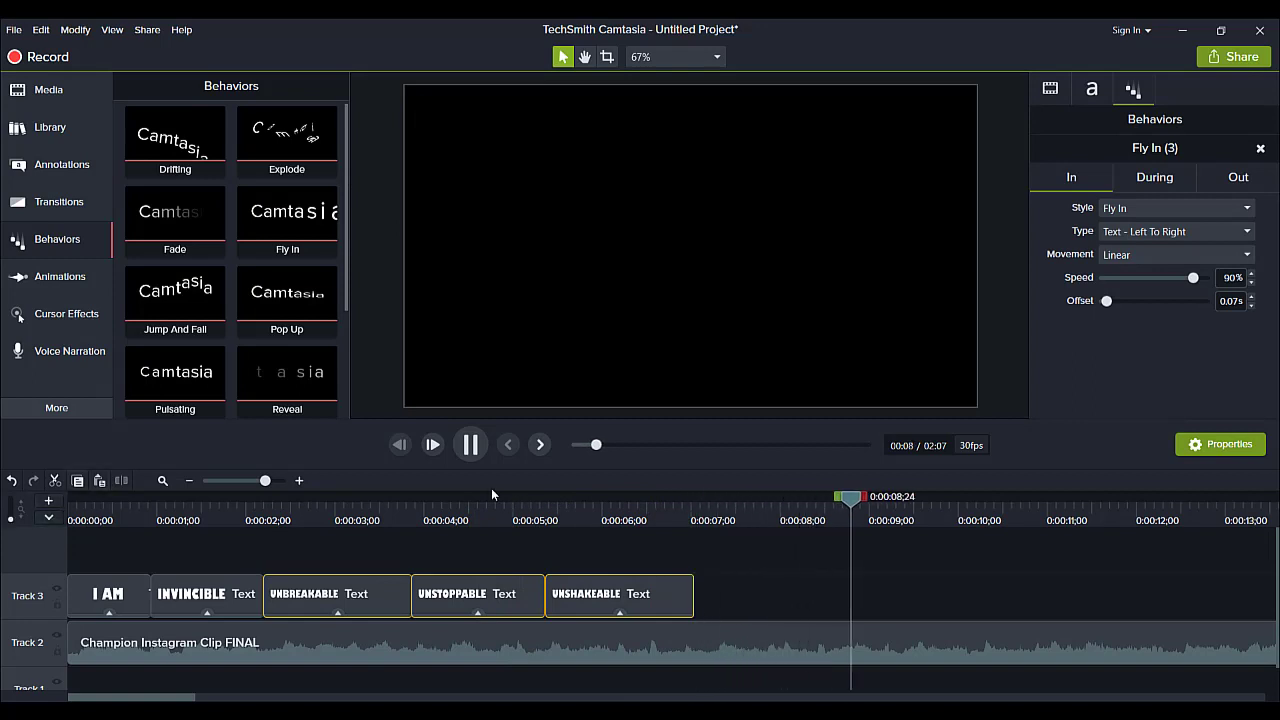
click(470, 445)
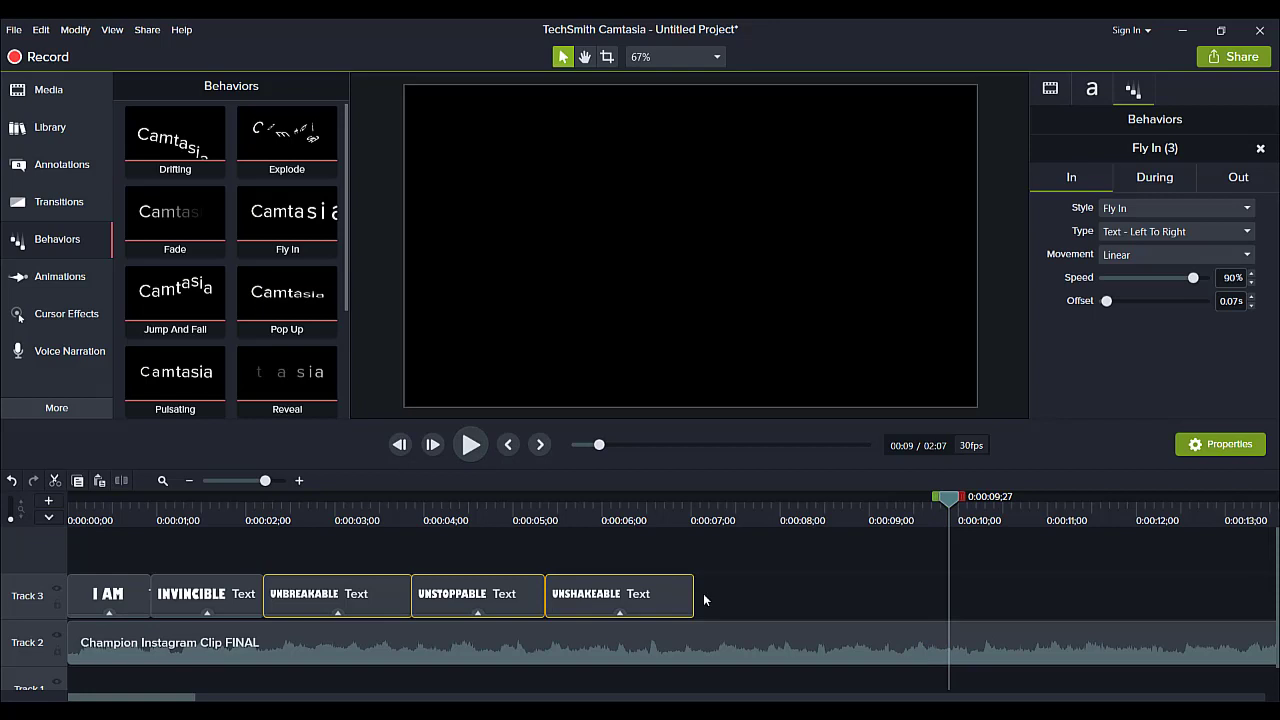
Step: Select the four callouts from "INVINCIBLE" to "UNSHAKEABLE" and set their Fly In entrance speed to 80%
drag(703, 599, 212, 590)
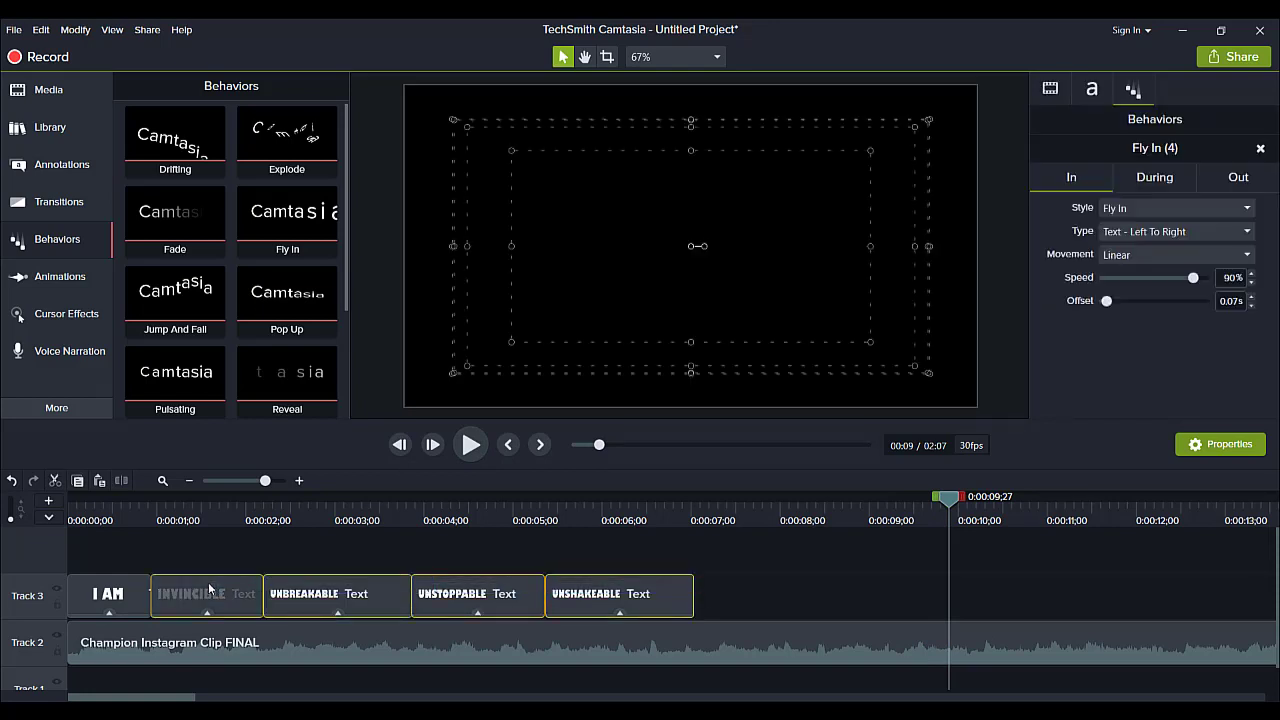
click(1147, 180)
click(1071, 177)
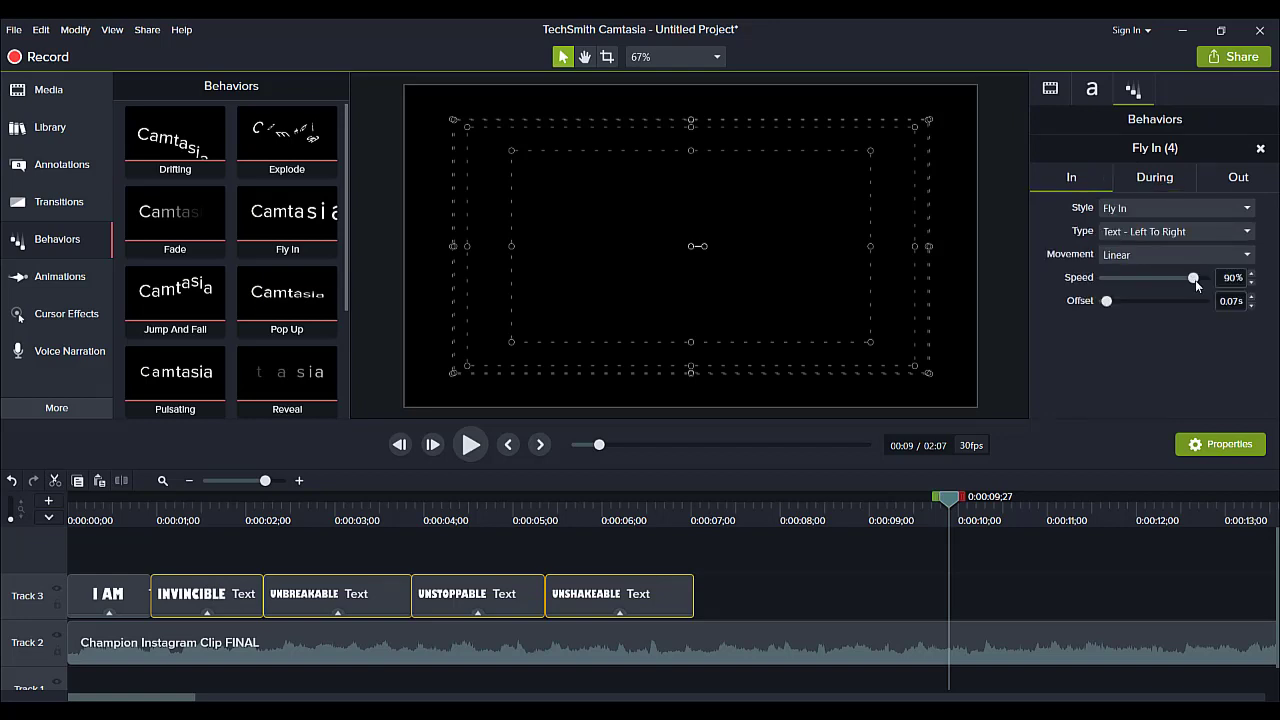
drag(1195, 281, 1185, 281)
Step: Play all the callouts to check the changed Fly In speed and examine how "INVINCIBLE" animates in
click(123, 516)
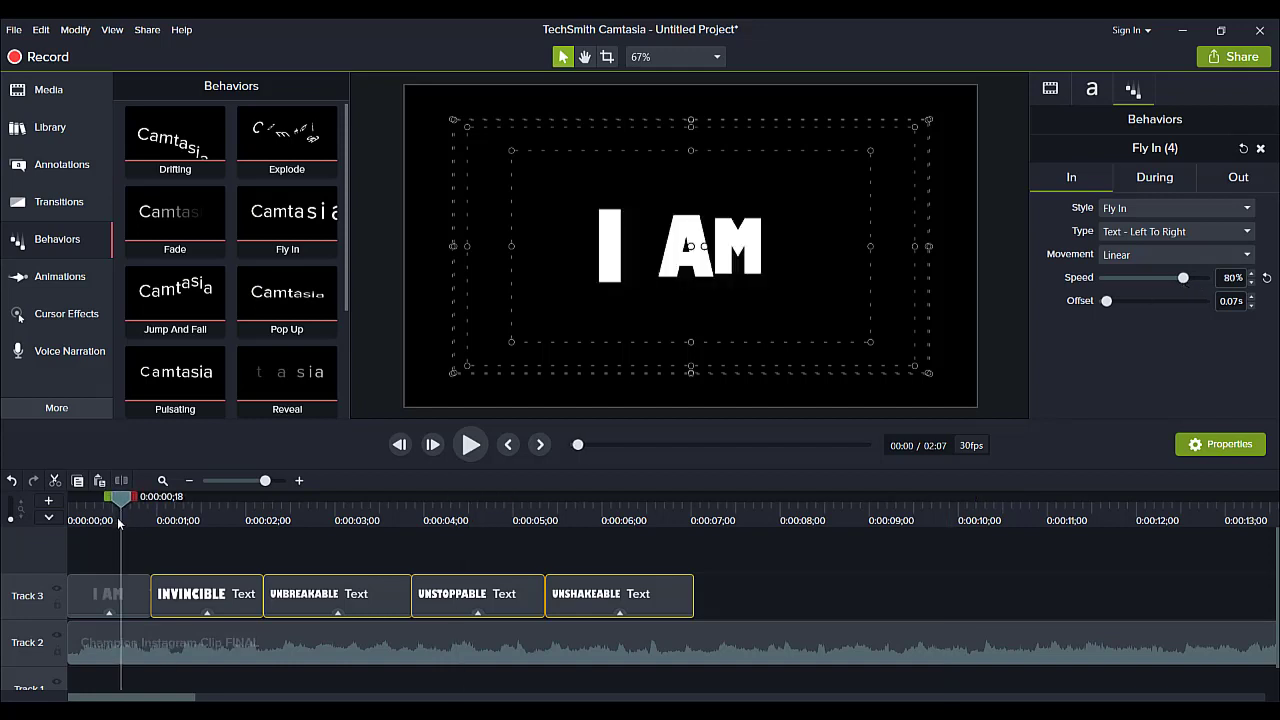
key(space)
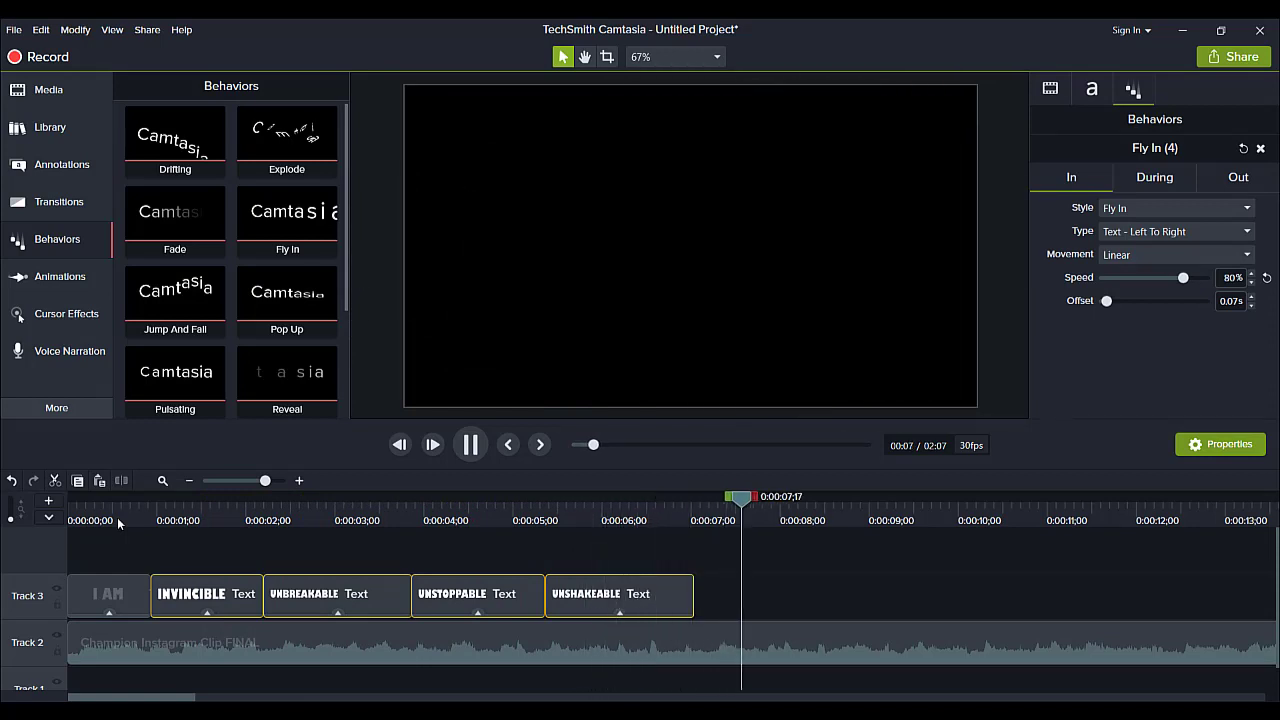
key(space)
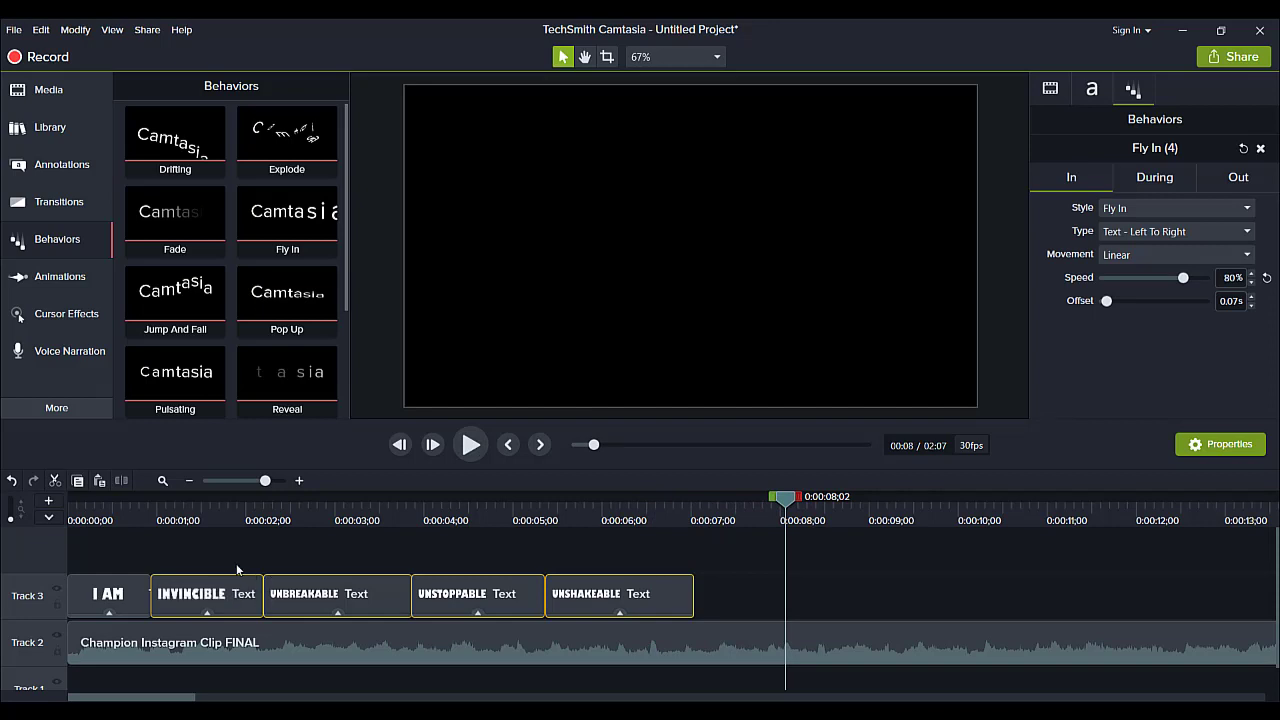
click(712, 579)
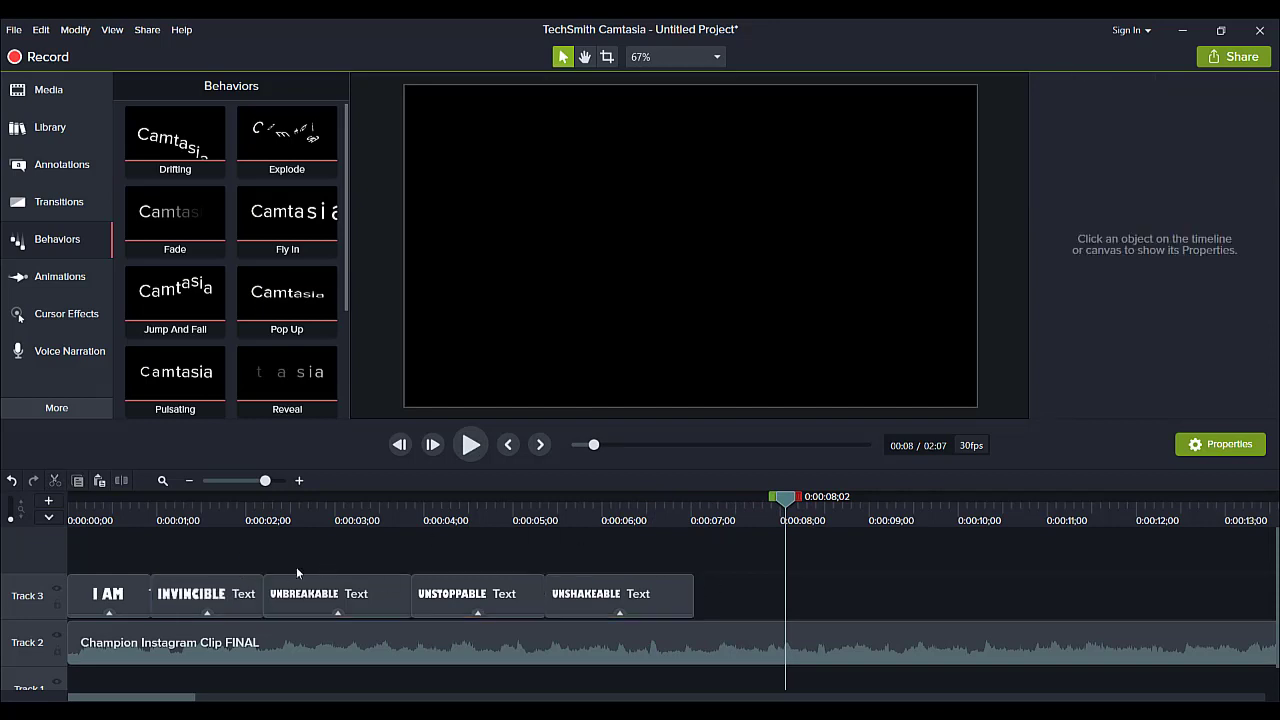
click(186, 517)
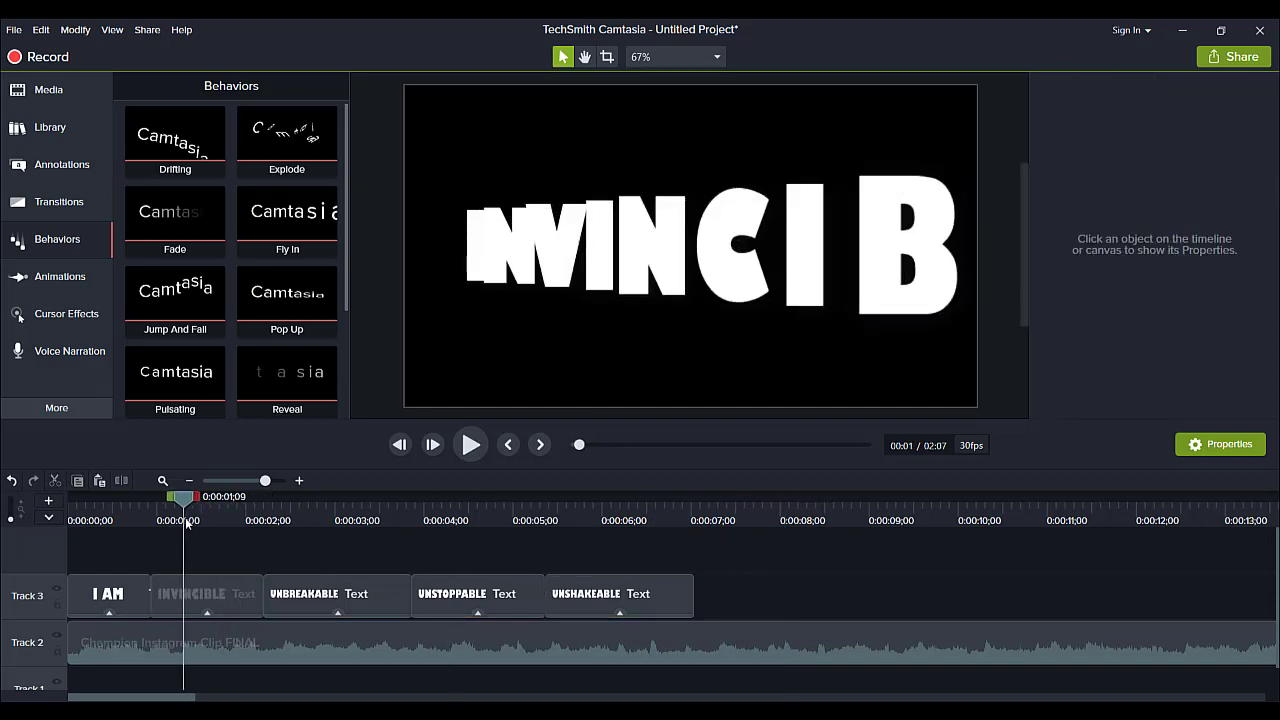
mouse_move(186, 540)
mouse_down()
mouse_move(210, 534)
mouse_move(182, 540)
mouse_up()
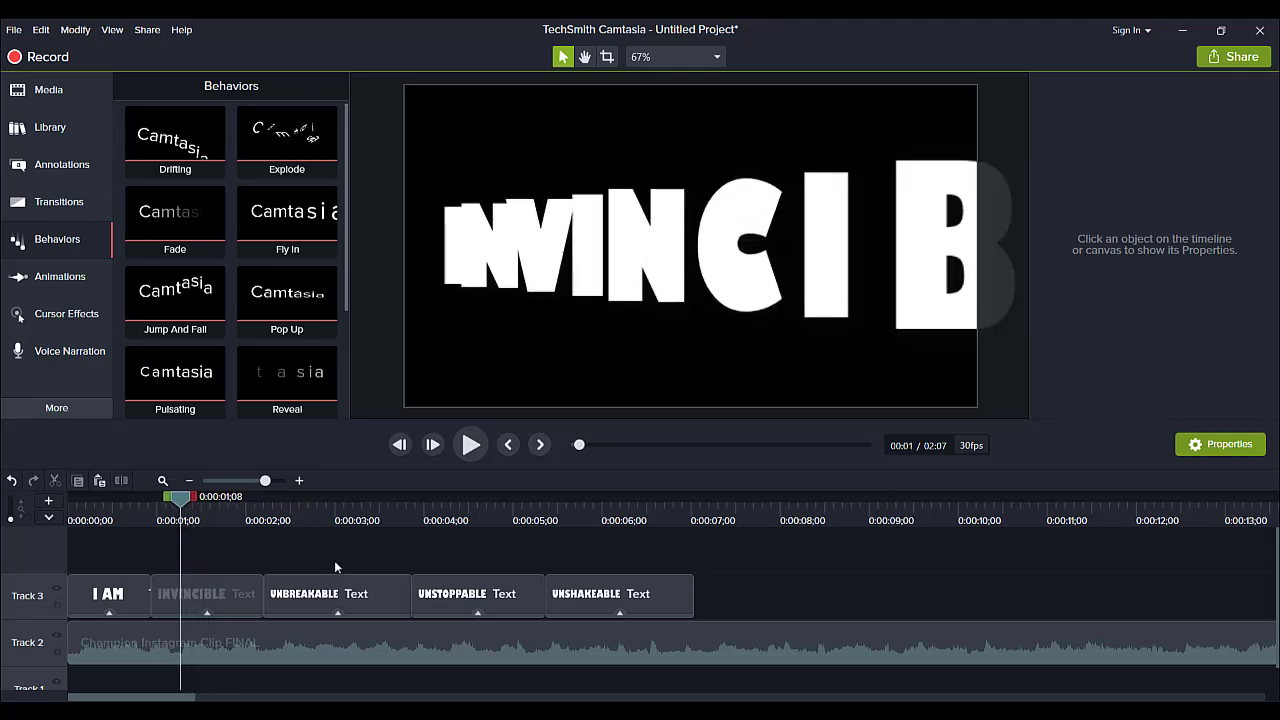
Step: Remove the Fly In behavior from the "UNBREAKABLE", "UNSTOPPABLE" and "UNSHAKEABLE" callouts
drag(335, 567, 586, 594)
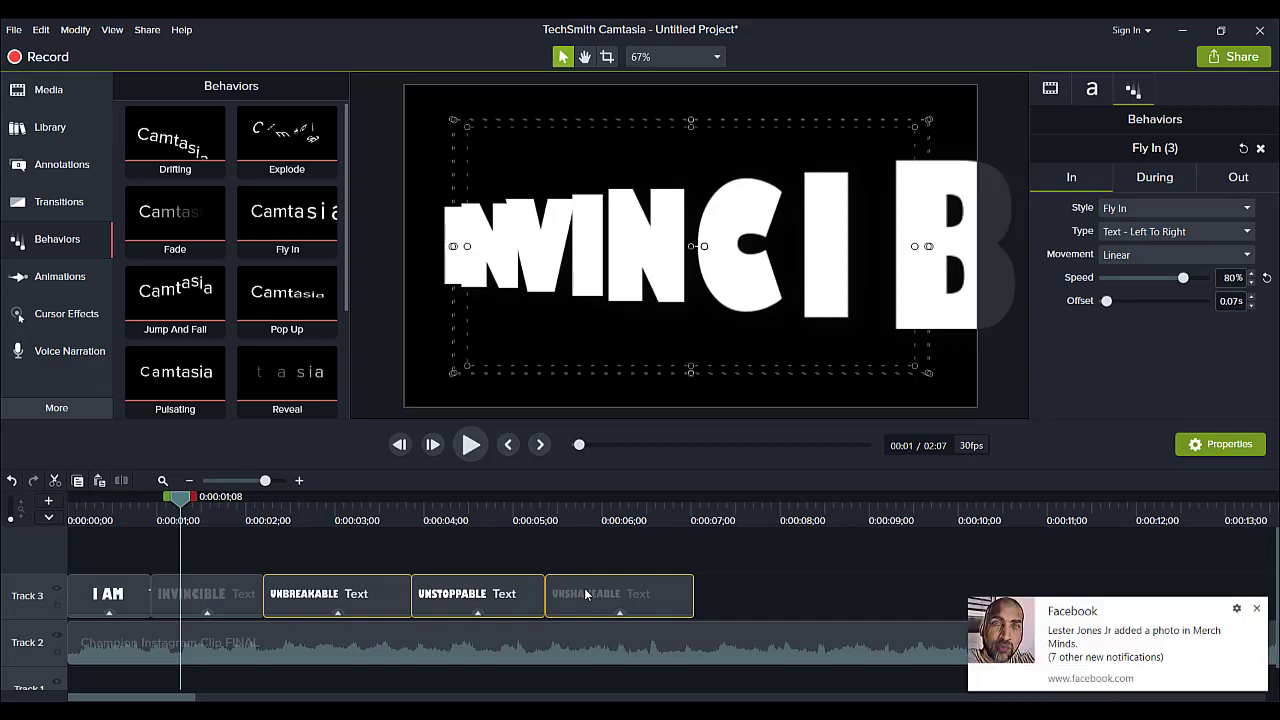
click(1256, 609)
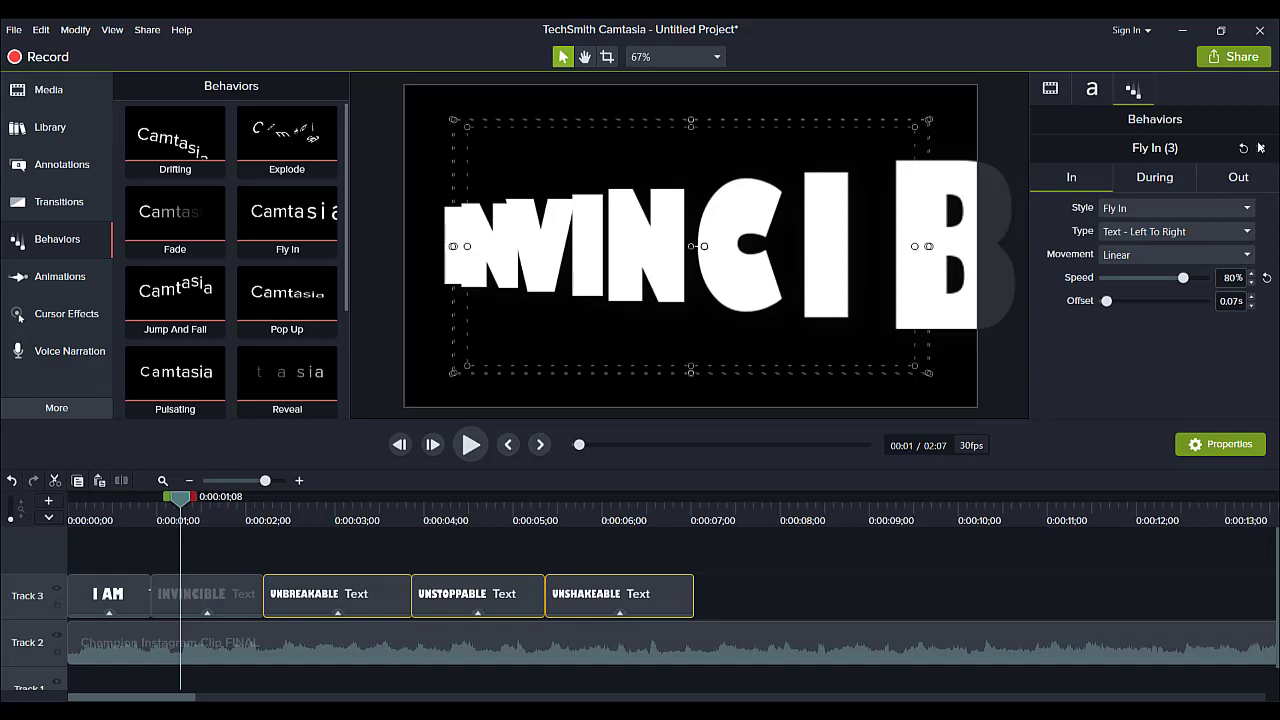
click(1260, 149)
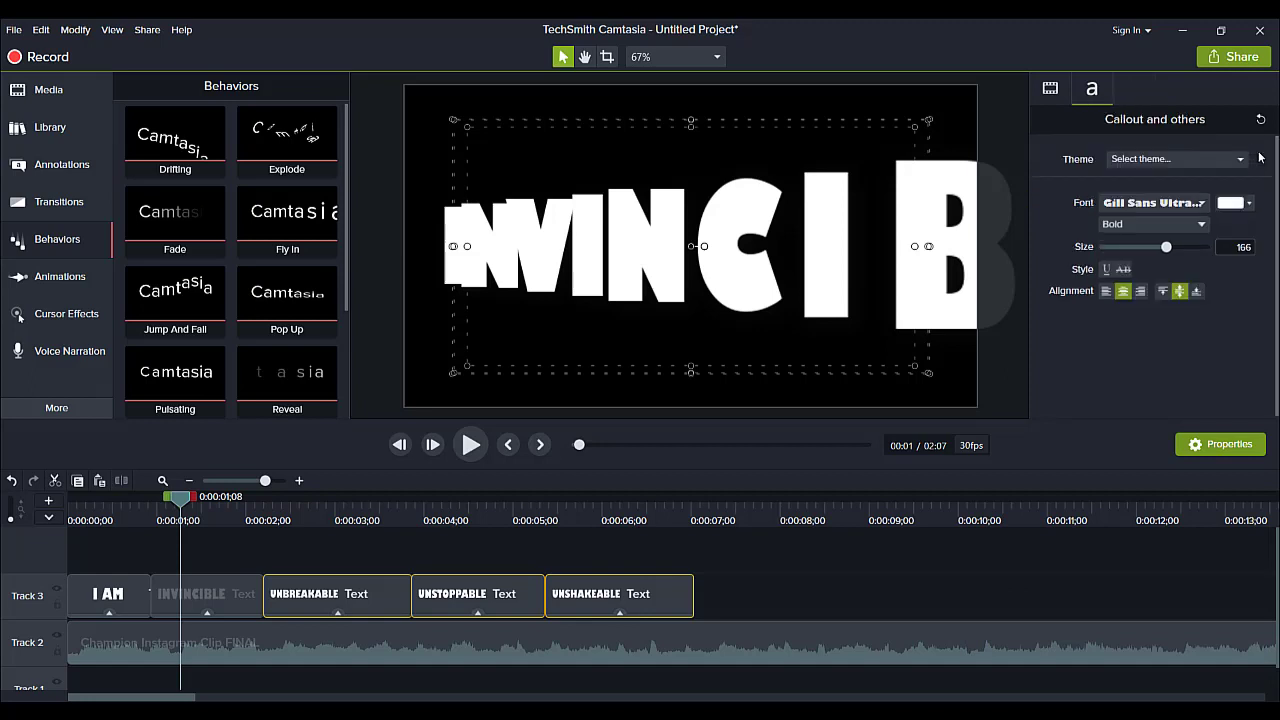
Step: Try the Explode behavior on the three selected callouts together
drag(269, 145, 226, 508)
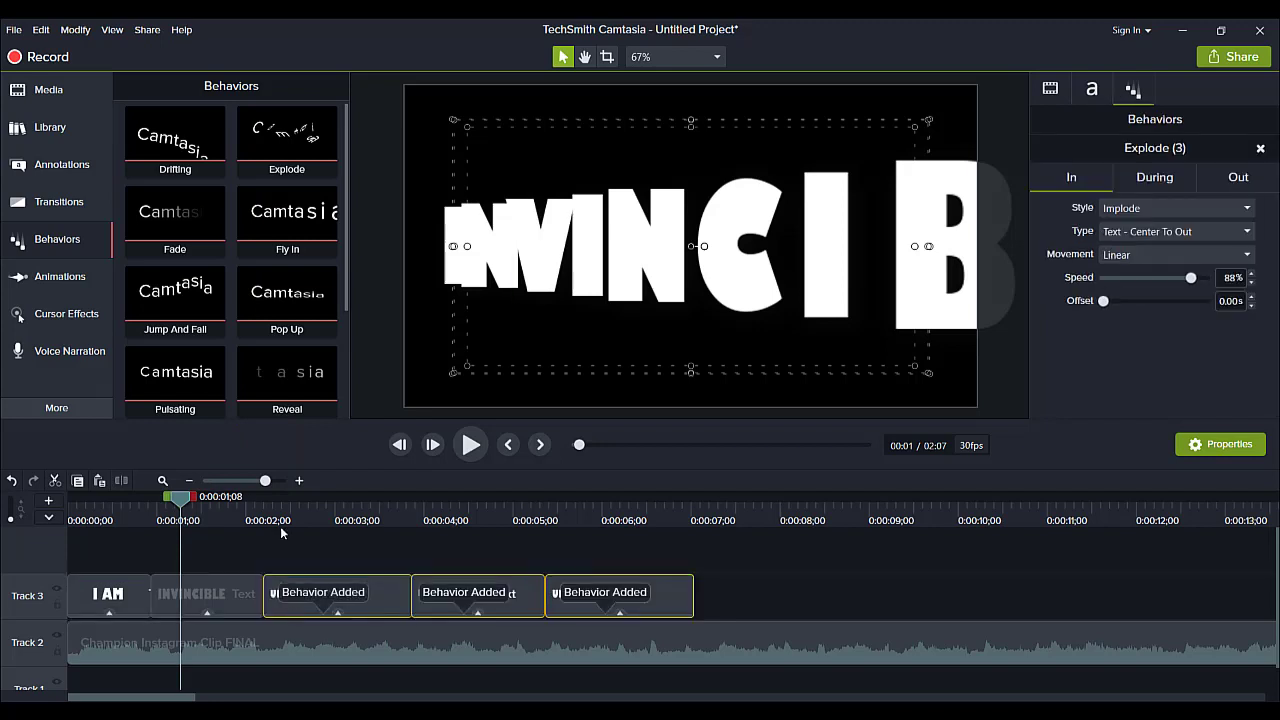
click(243, 512)
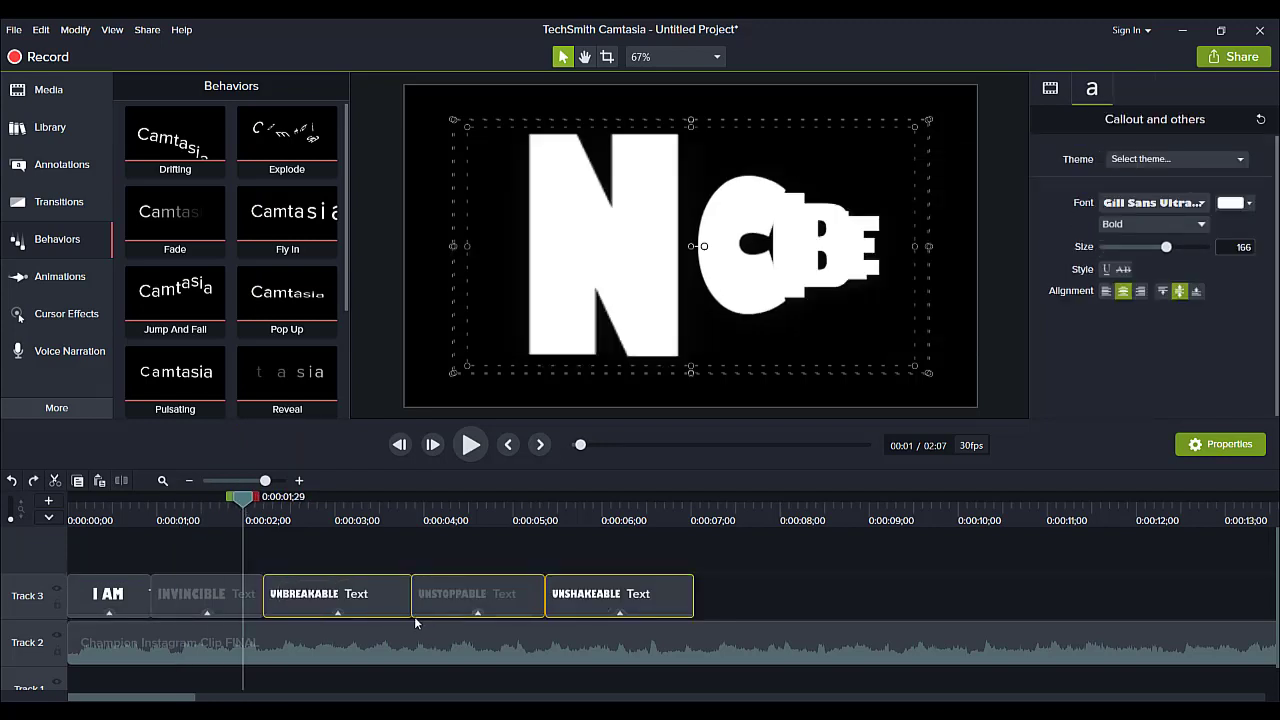
Step: Apply the Explode behavior to the "UNBREAKABLE" callout alone and play it back to check the effect
click(379, 594)
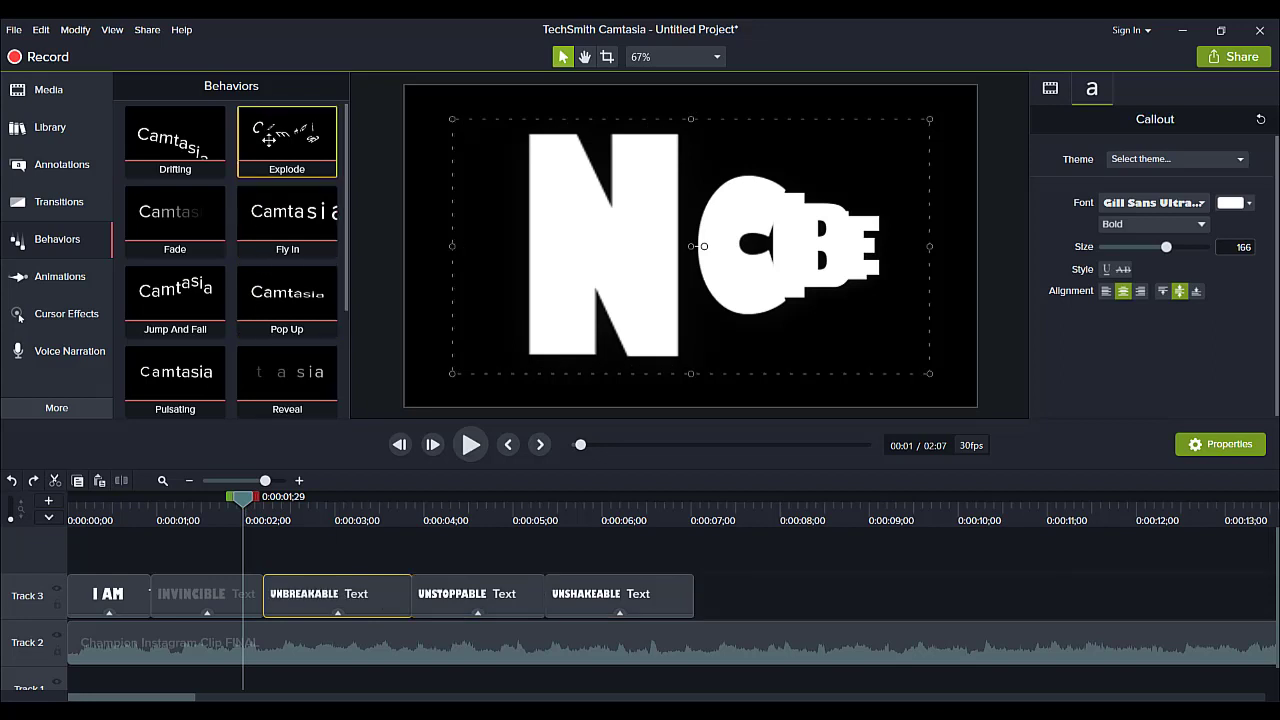
drag(260, 293, 330, 595)
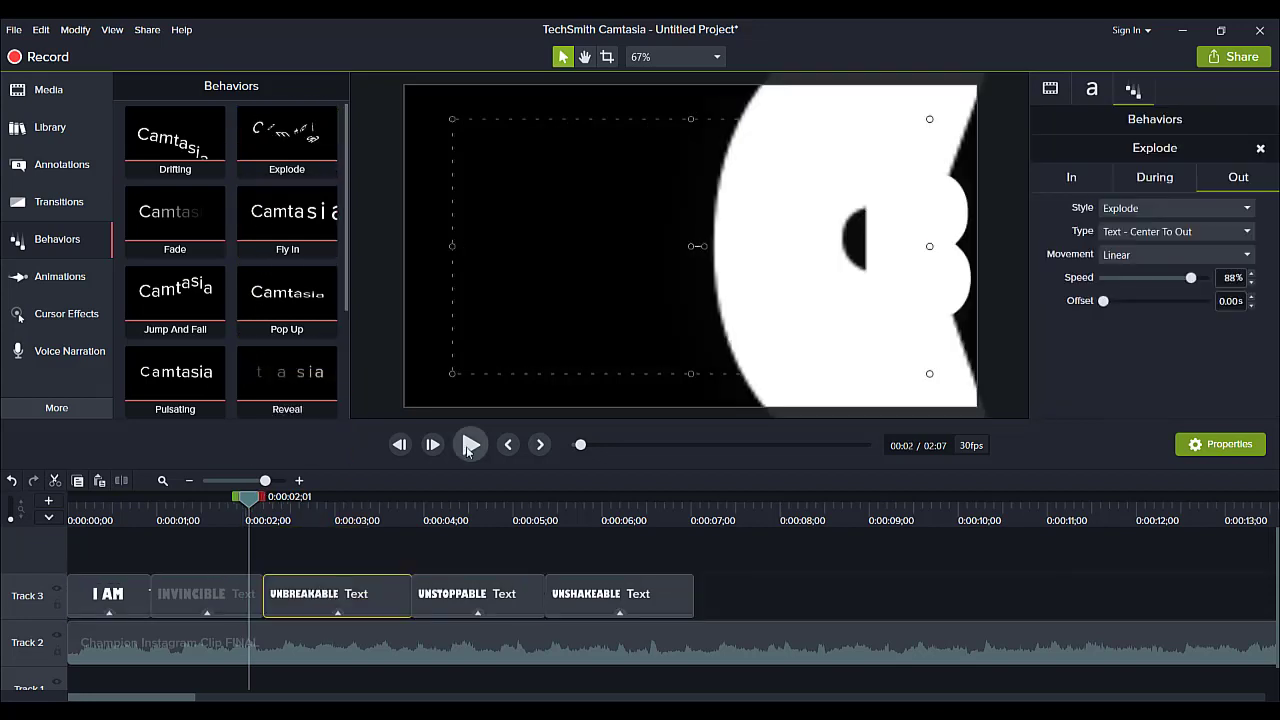
click(470, 446)
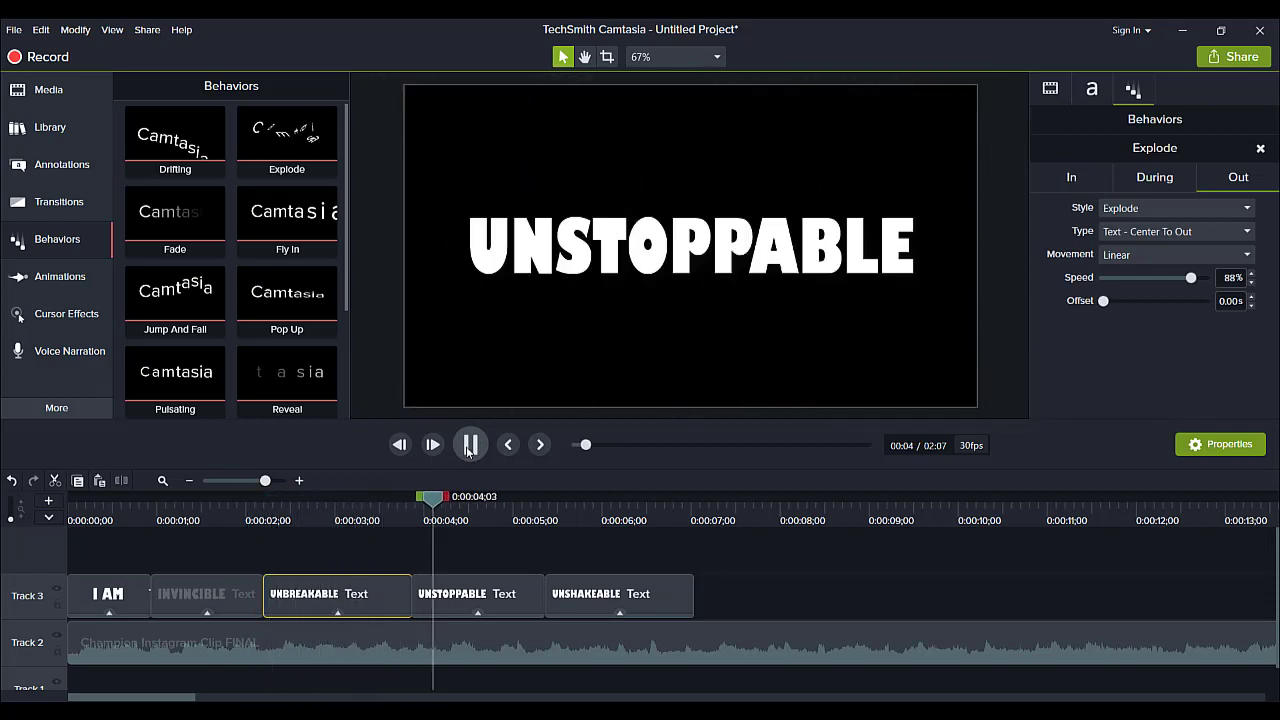
click(470, 446)
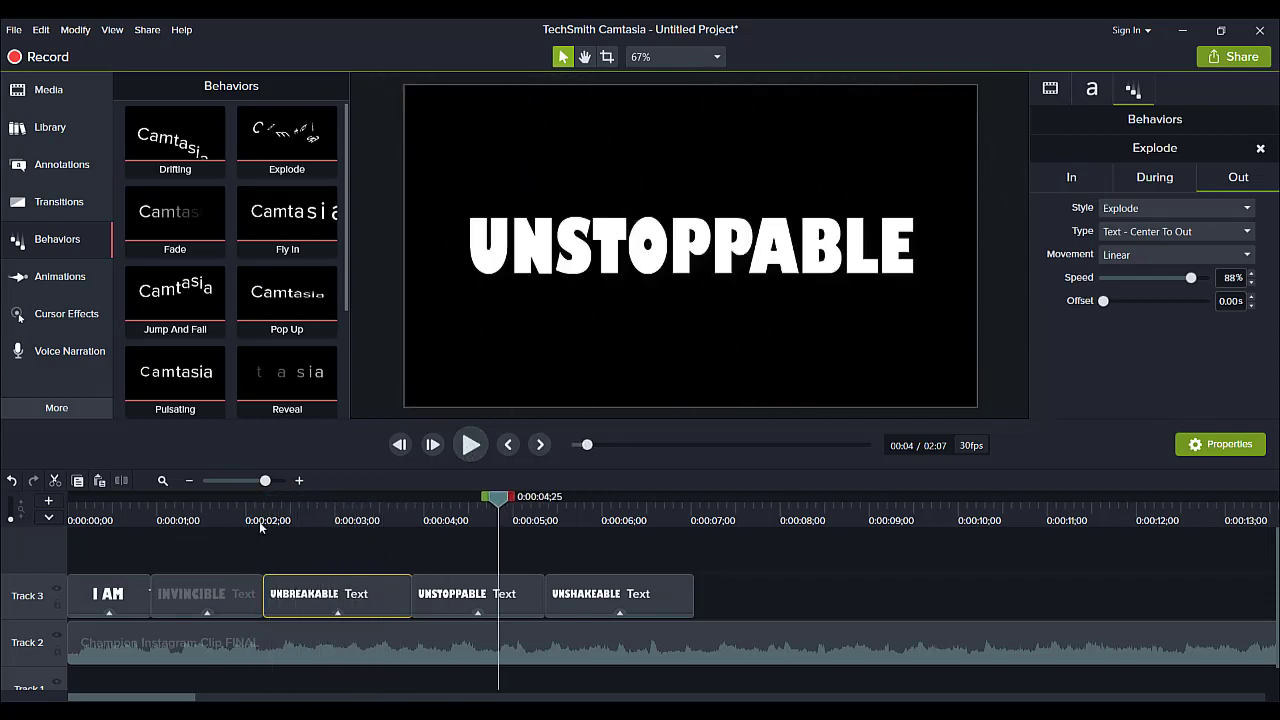
drag(263, 518, 348, 531)
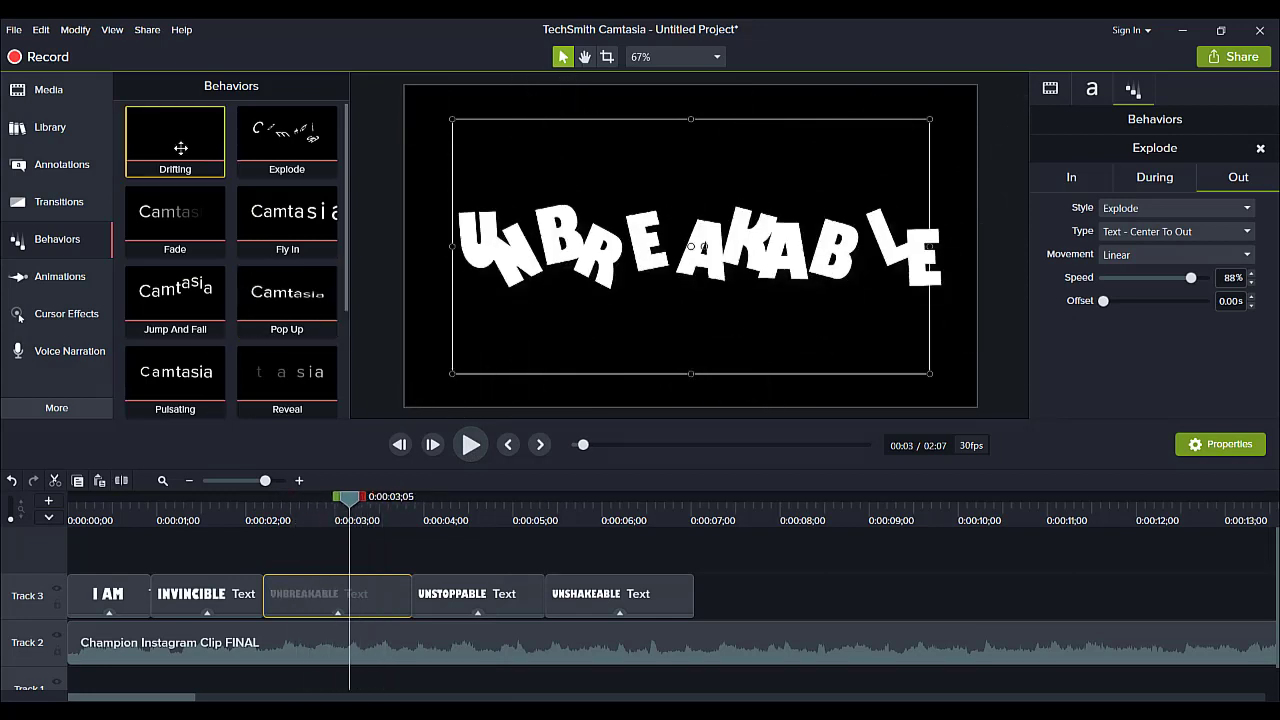
Step: Apply the Drifting behavior to the "UNSTOPPABLE" callout and play it back into "UNSHAKEABLE"
drag(181, 148, 448, 598)
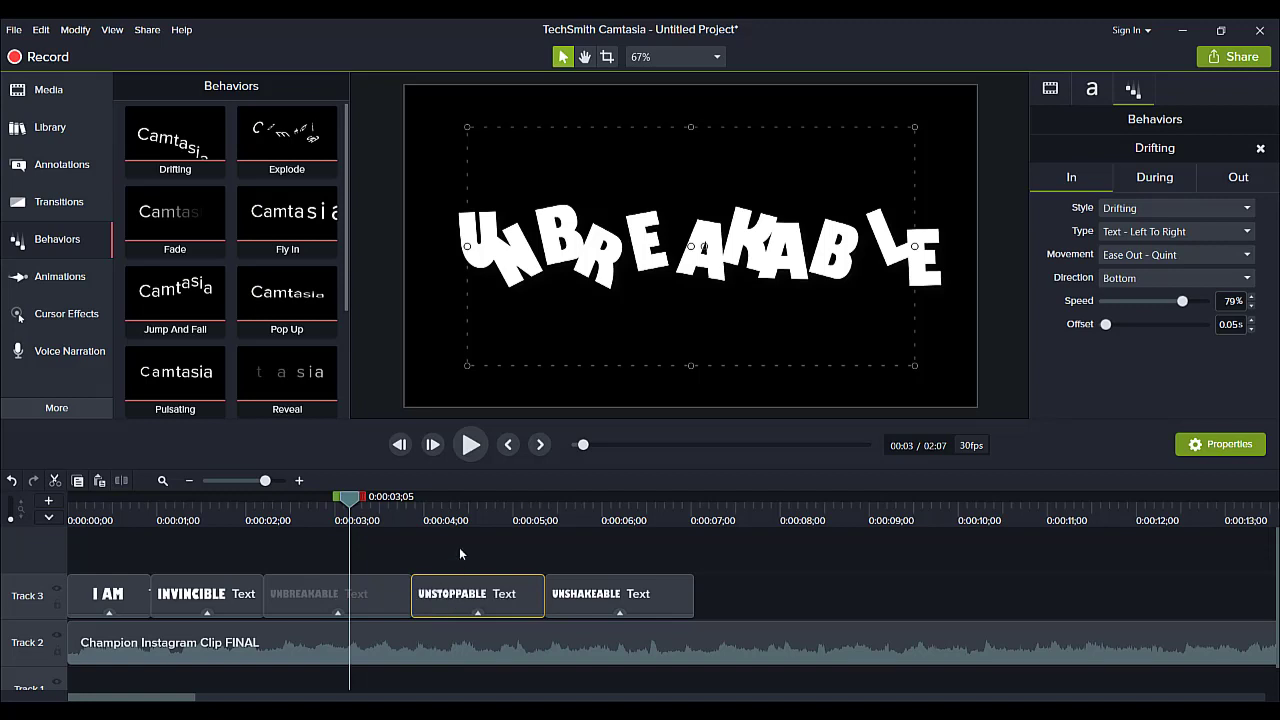
click(399, 513)
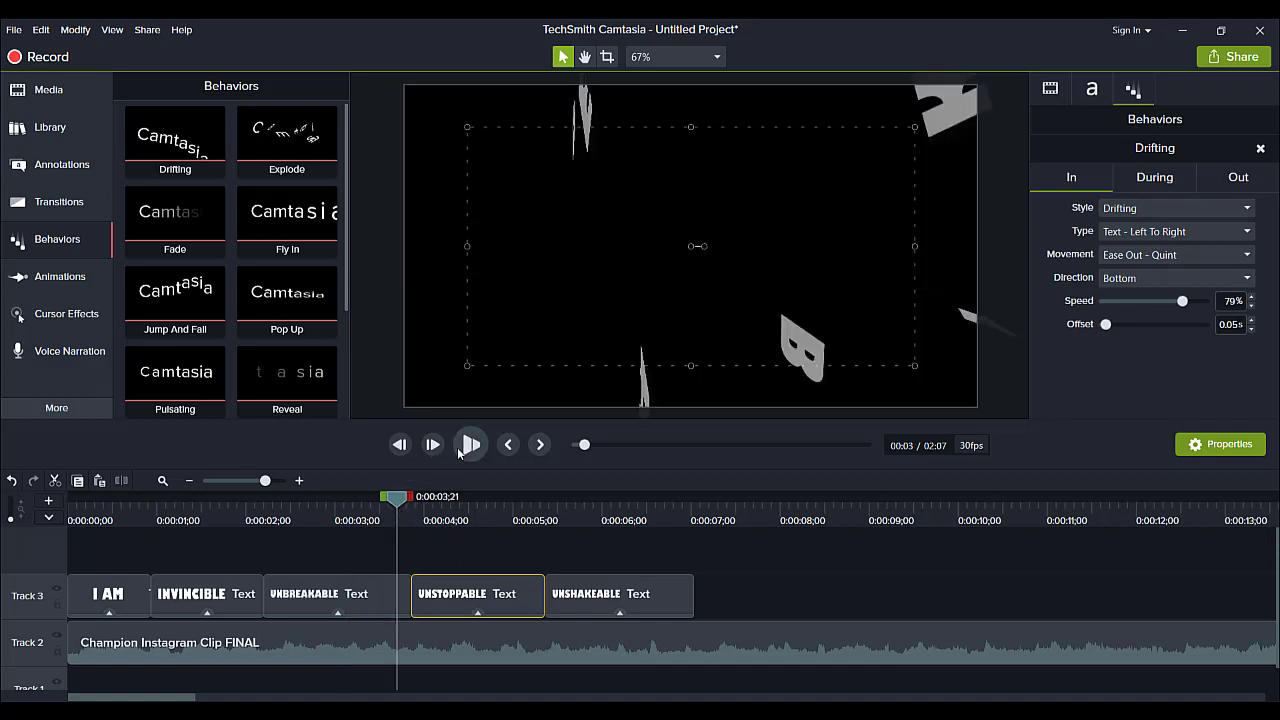
click(466, 447)
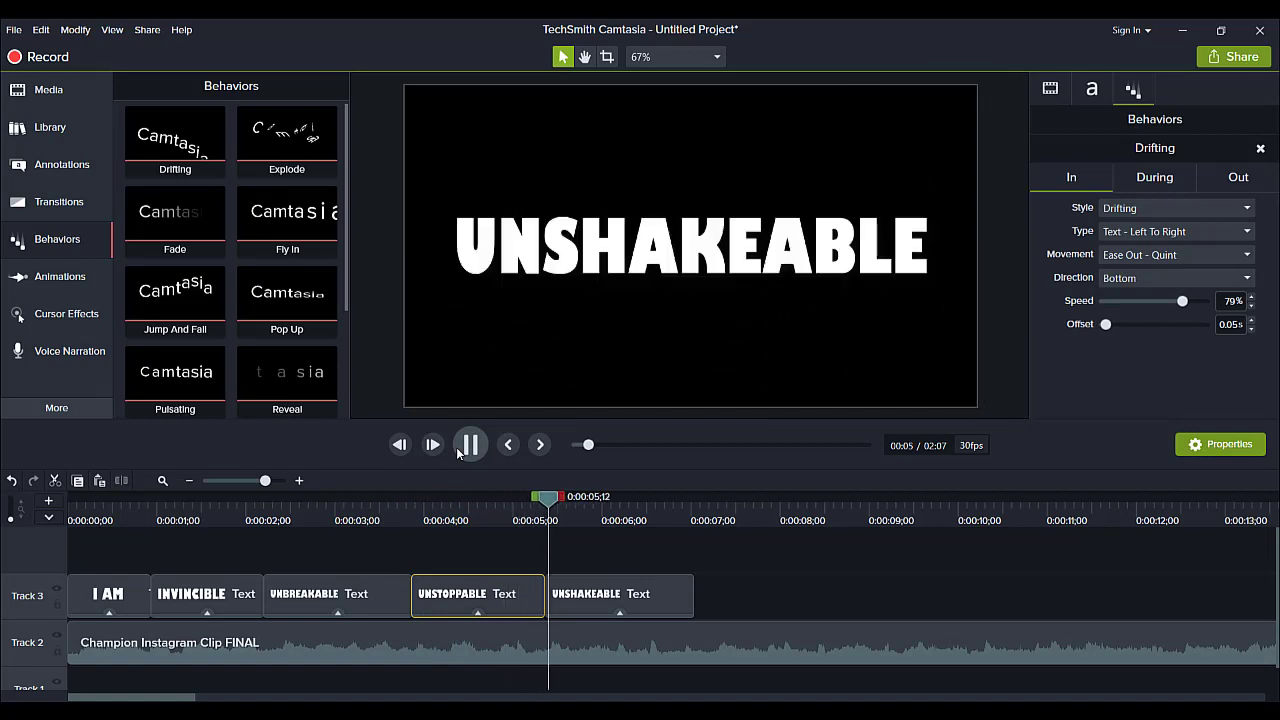
click(466, 447)
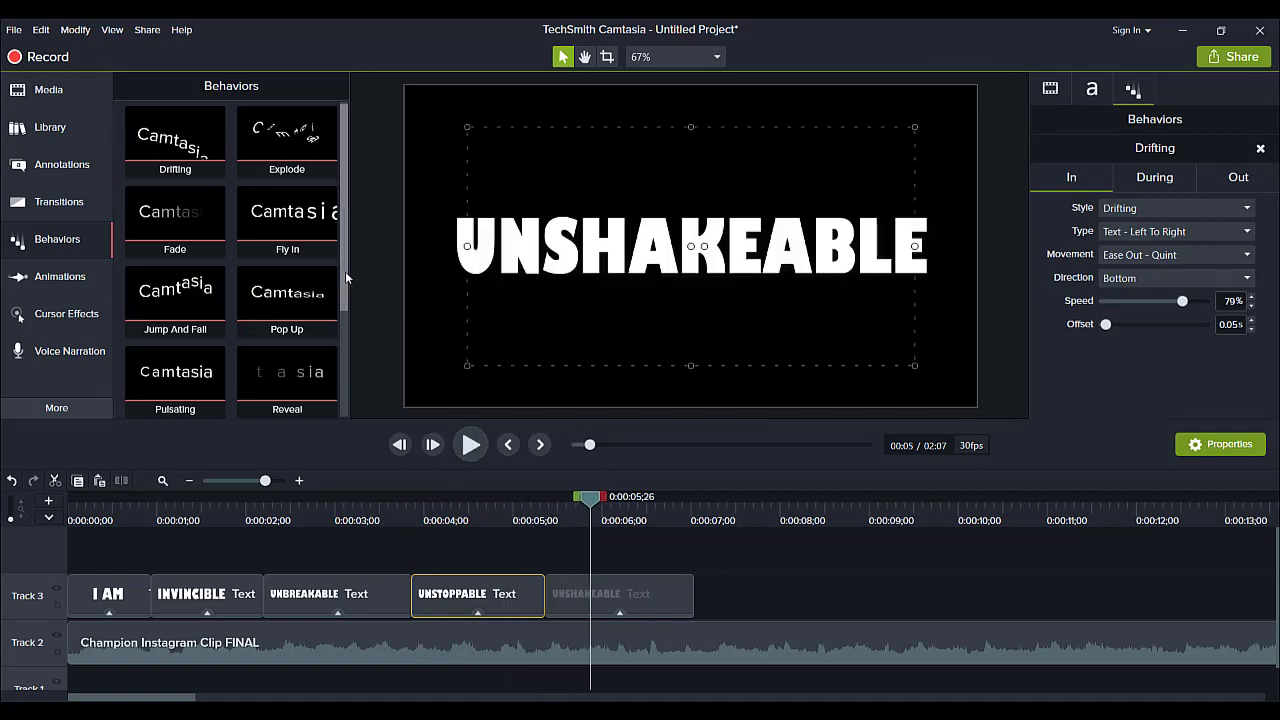
Step: Apply the Jump And Fall behavior to the "UNSHAKEABLE" callout and play it back to check the effect
drag(345, 277, 350, 398)
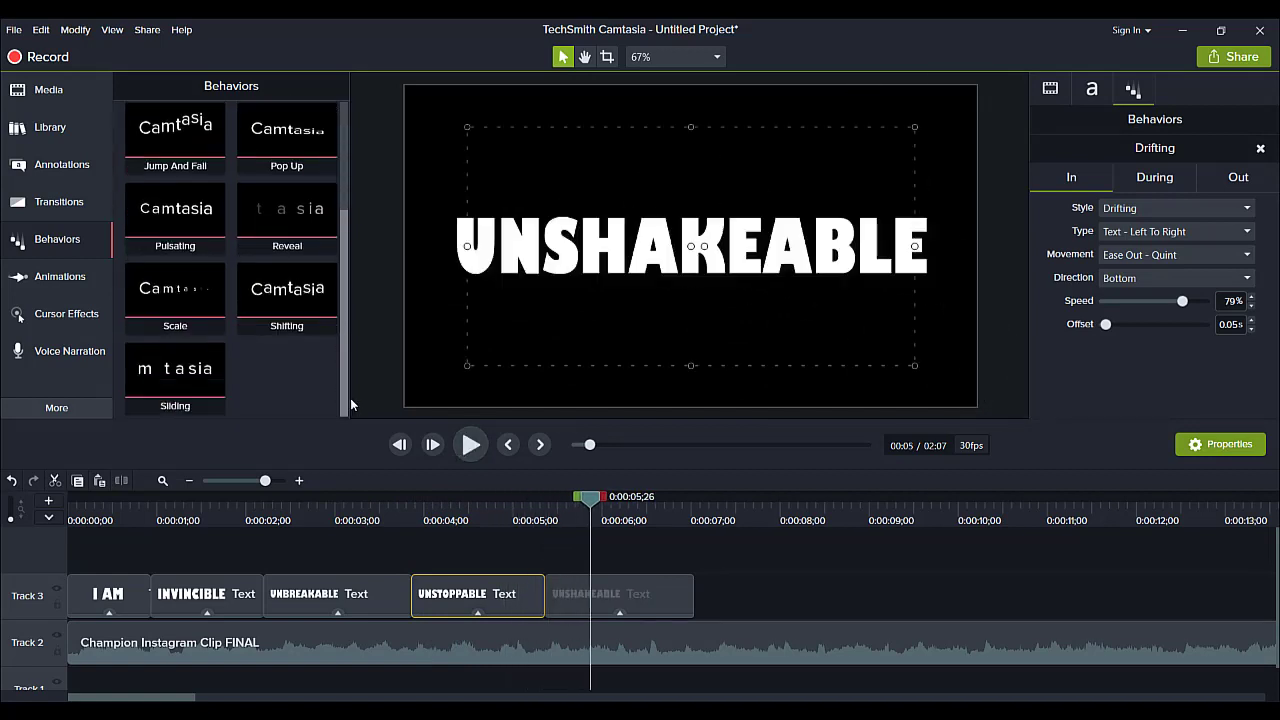
drag(175, 140, 627, 583)
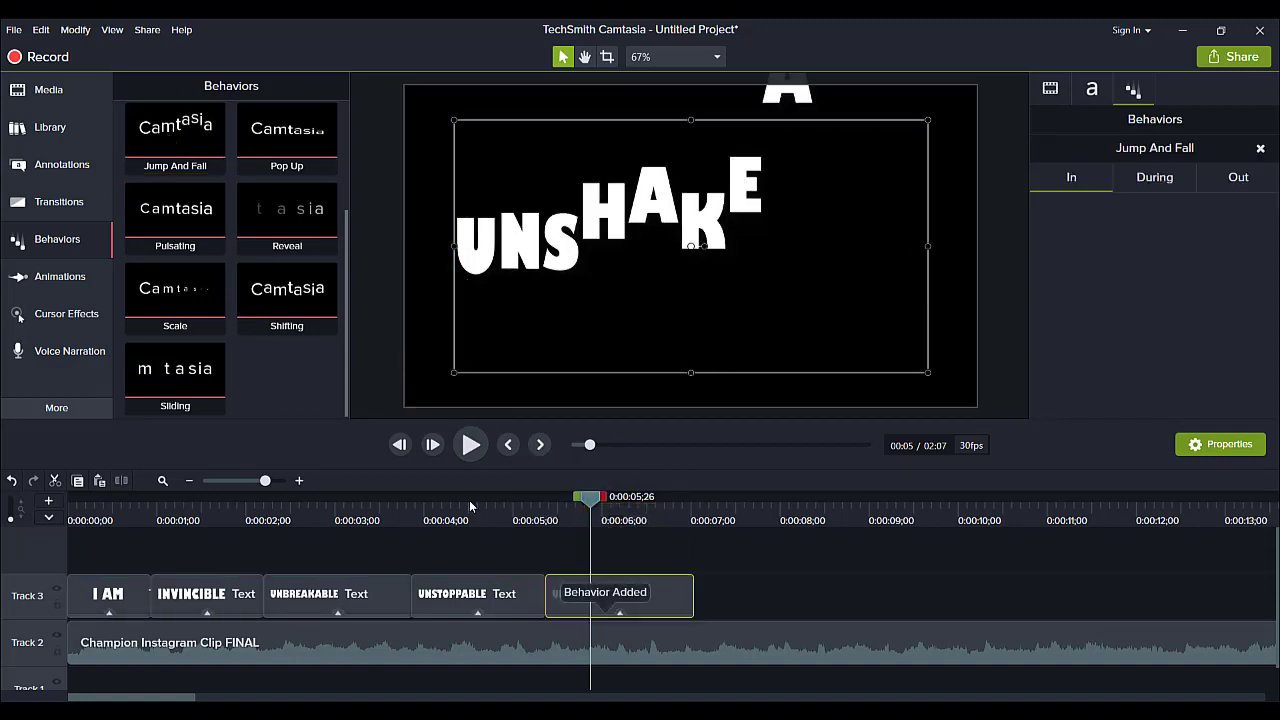
click(562, 518)
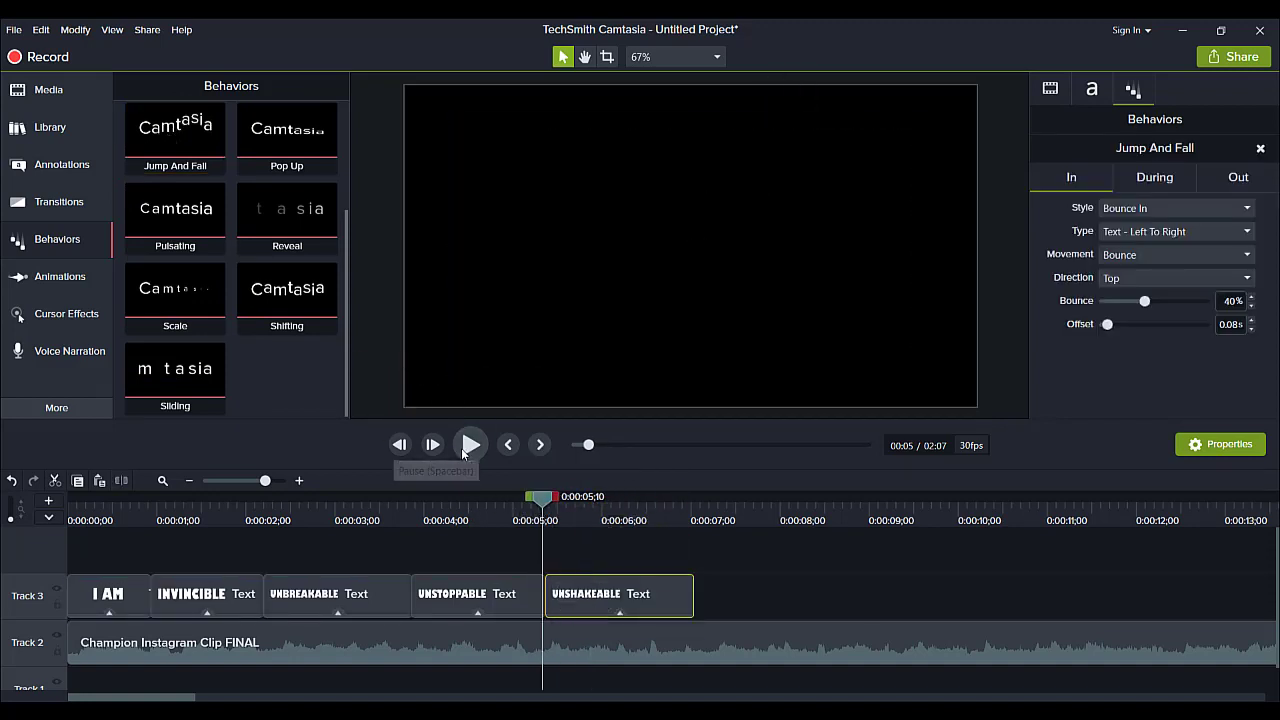
click(468, 447)
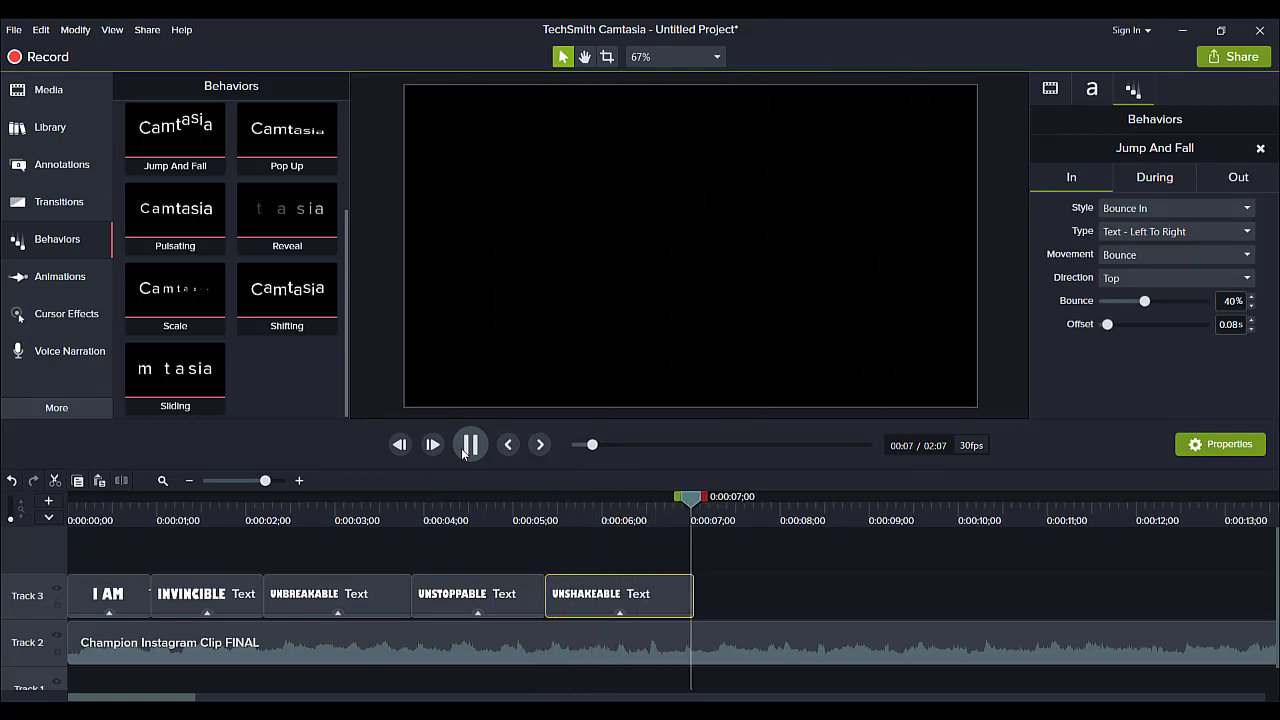
key(space)
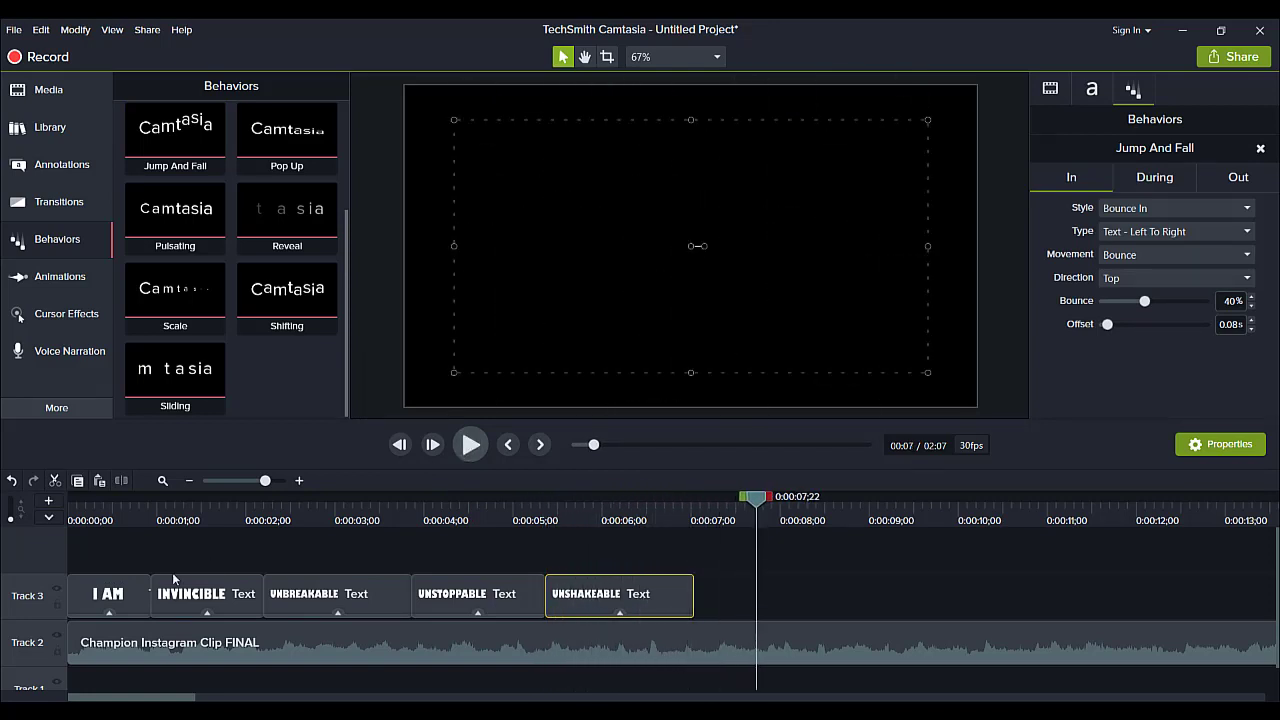
Step: Play the whole callout sequence from the start of the timeline through "UNSHAKEABLE"
click(83, 521)
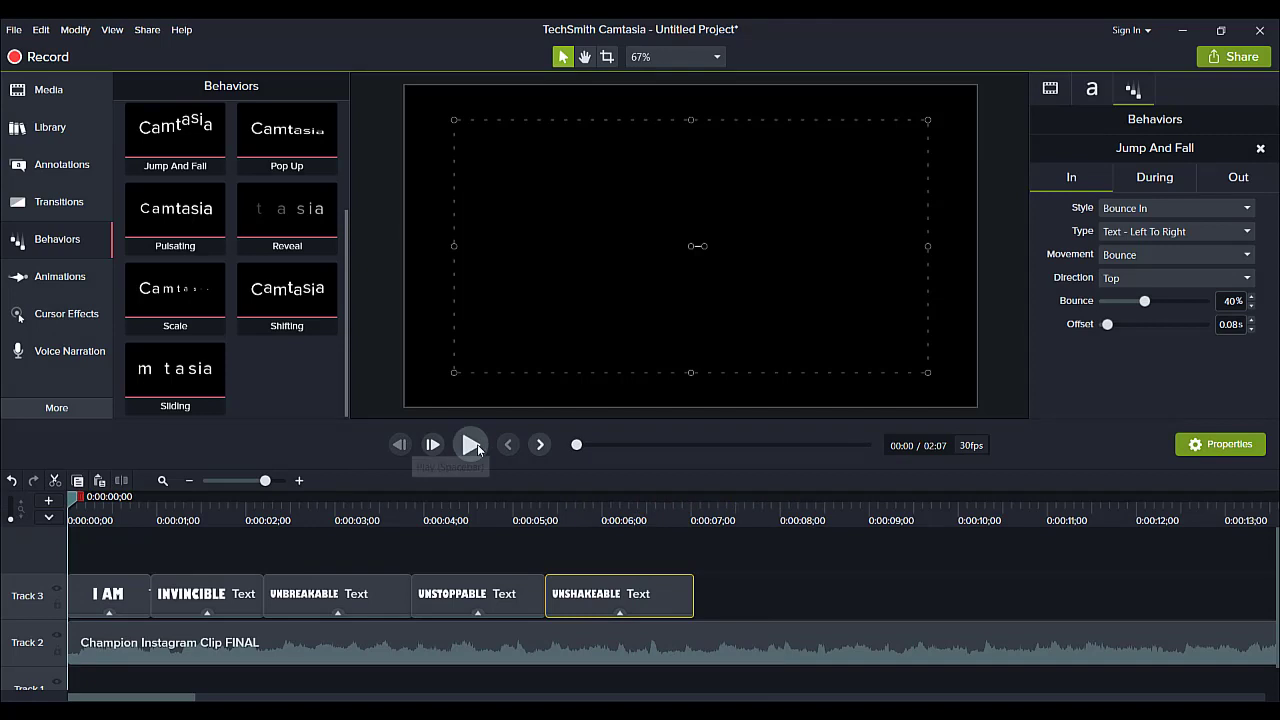
click(476, 447)
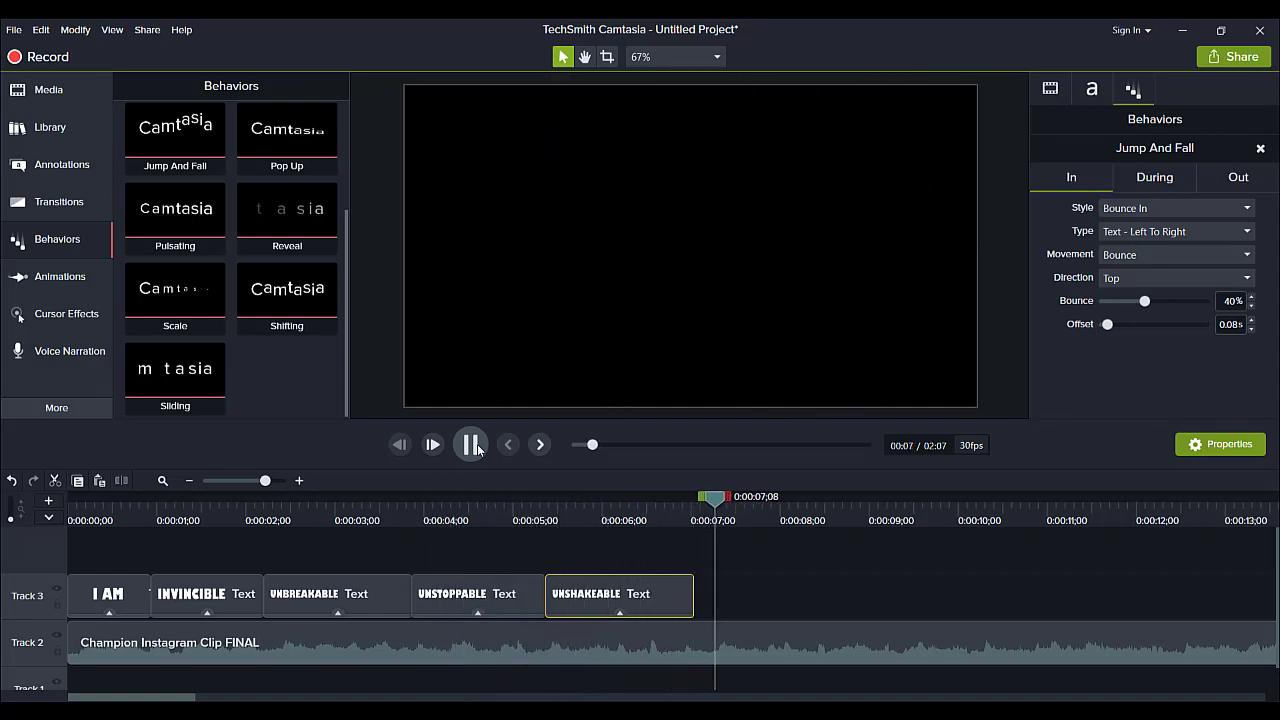
click(478, 449)
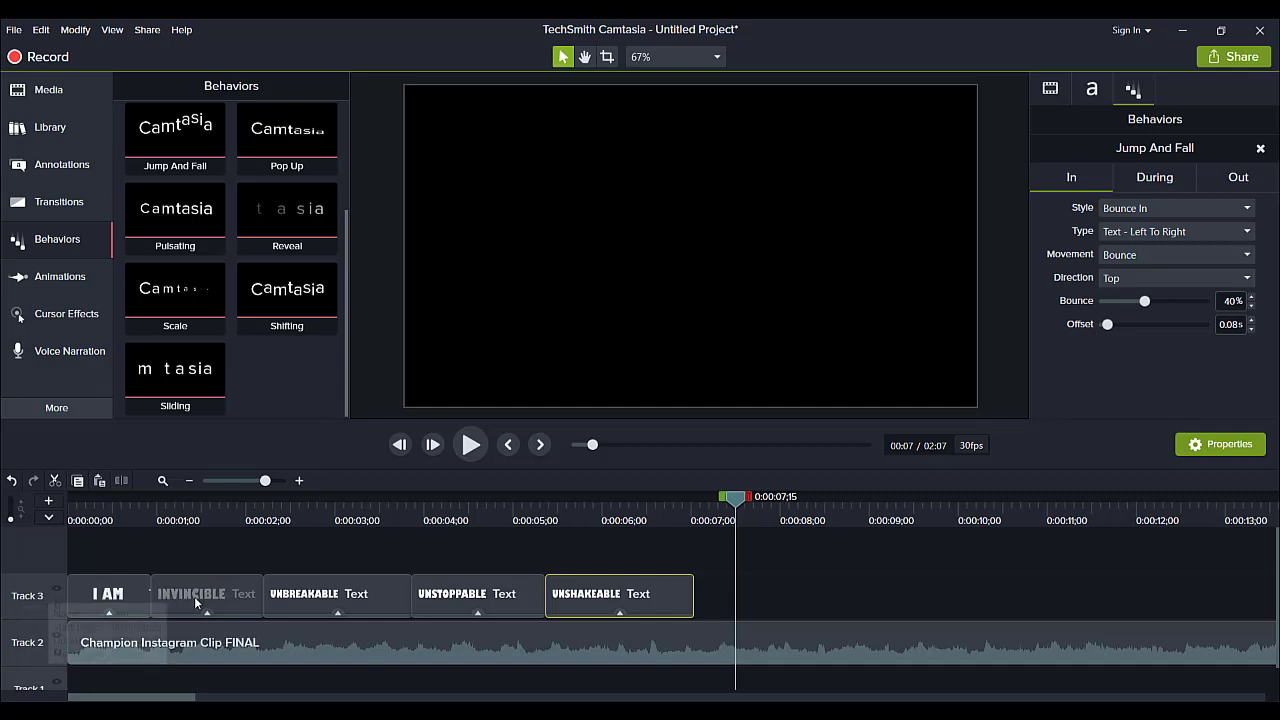
Step: Raise the "INVINCIBLE" callout to Track 4, then shrink "I AM" and place it centred along the canvas's upper edge
drag(186, 592, 185, 562)
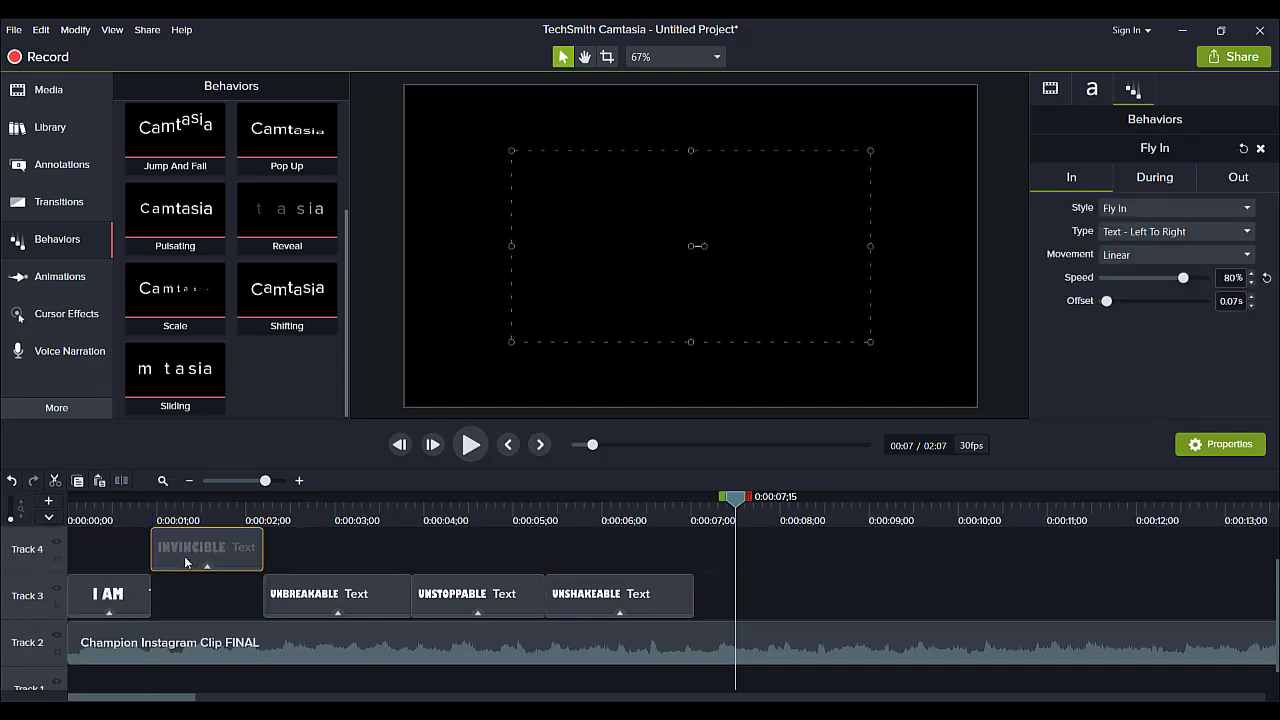
click(97, 514)
drag(97, 514, 83, 512)
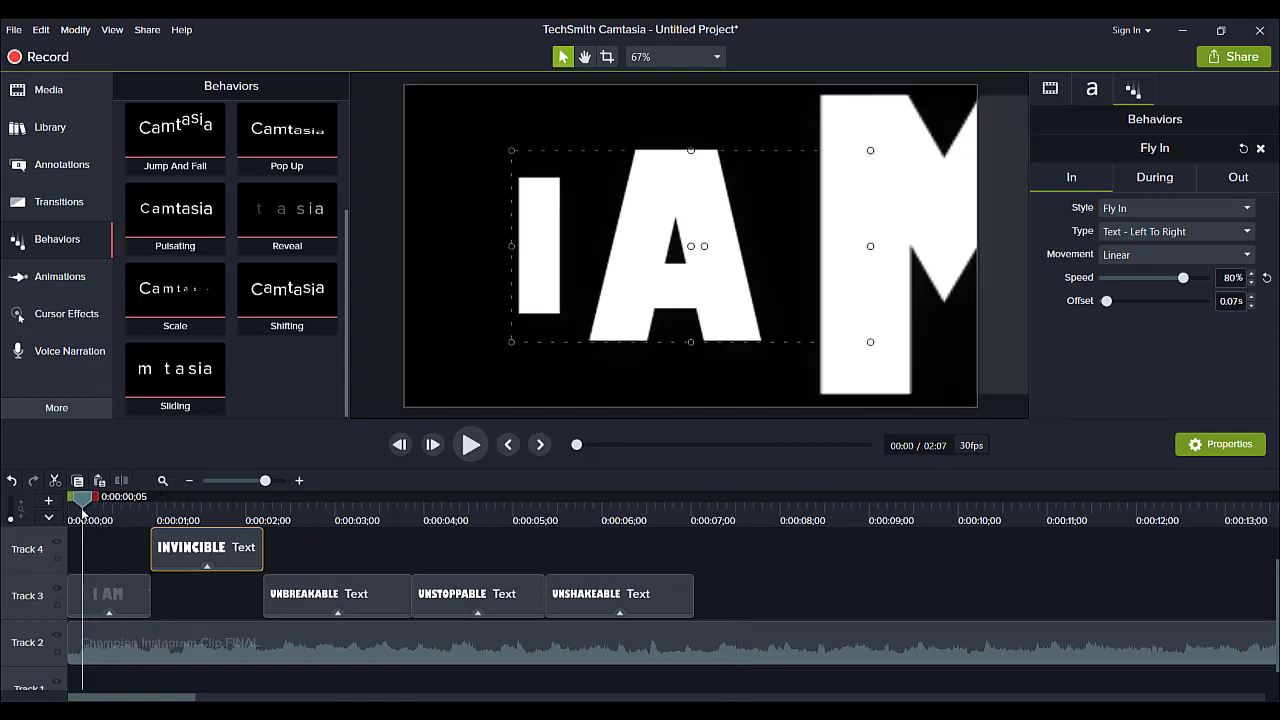
click(110, 600)
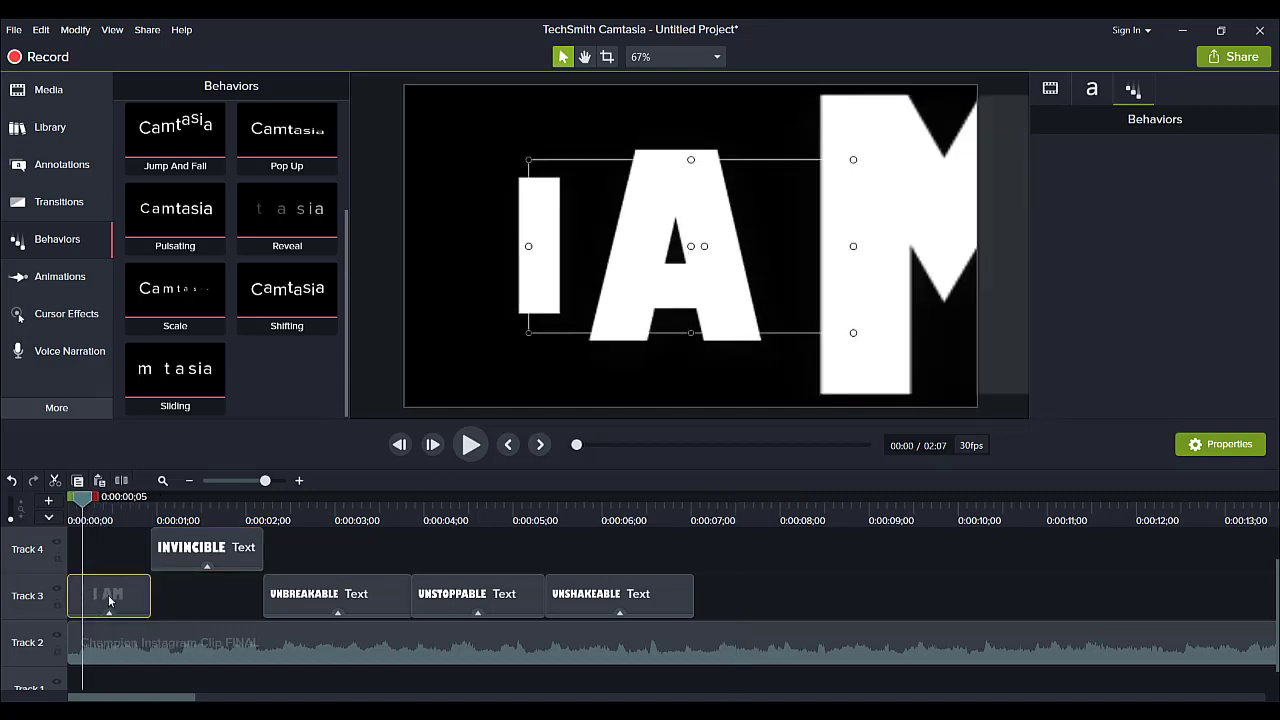
drag(582, 304, 579, 235)
drag(83, 503, 70, 498)
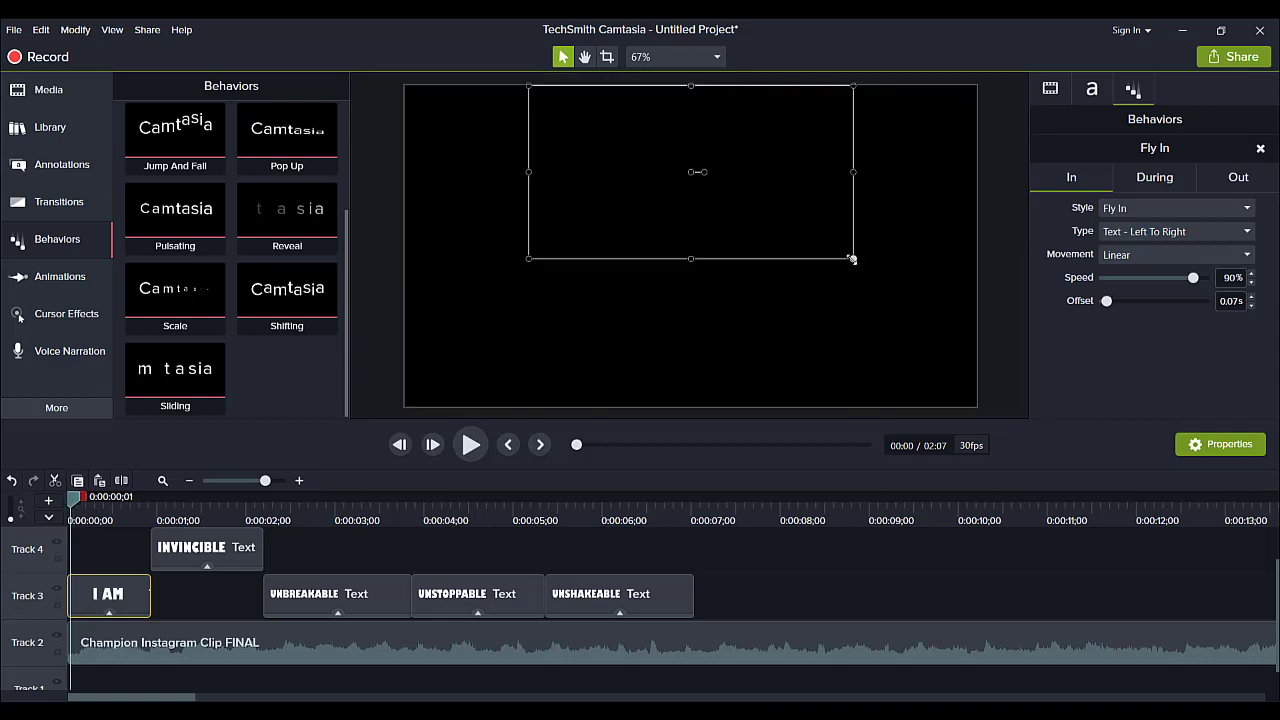
drag(851, 259, 821, 221)
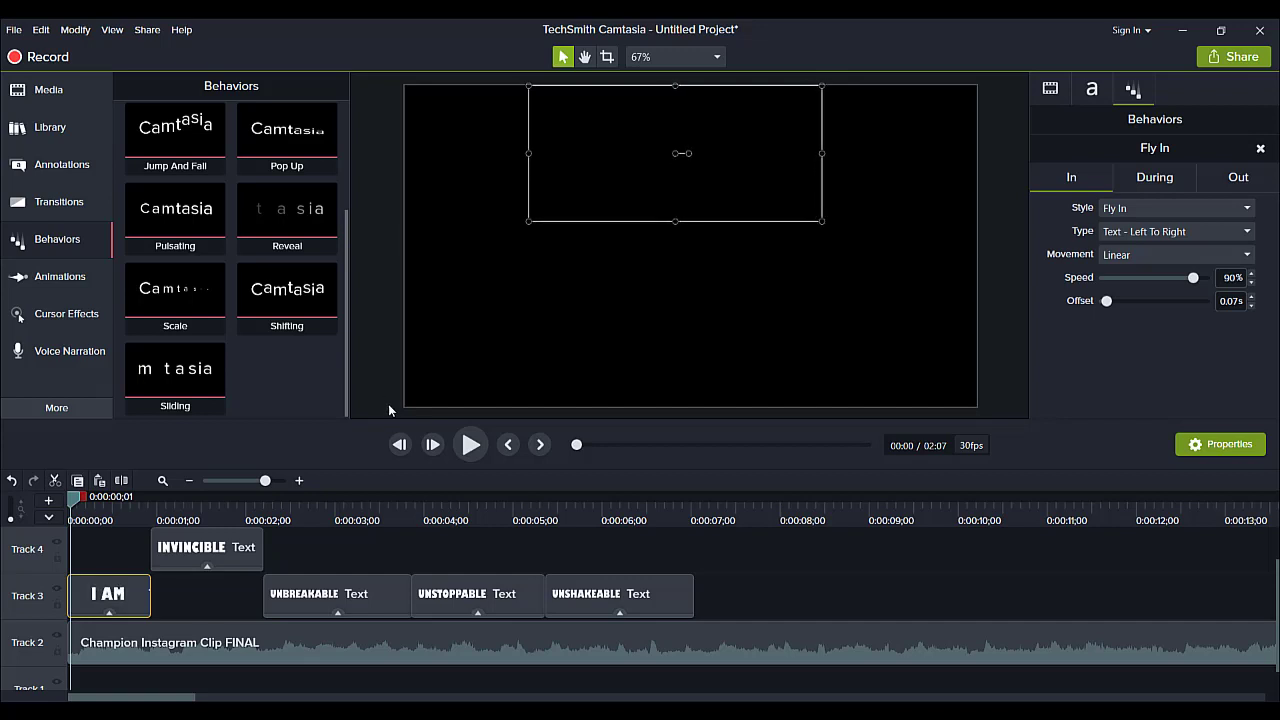
click(456, 448)
click(454, 448)
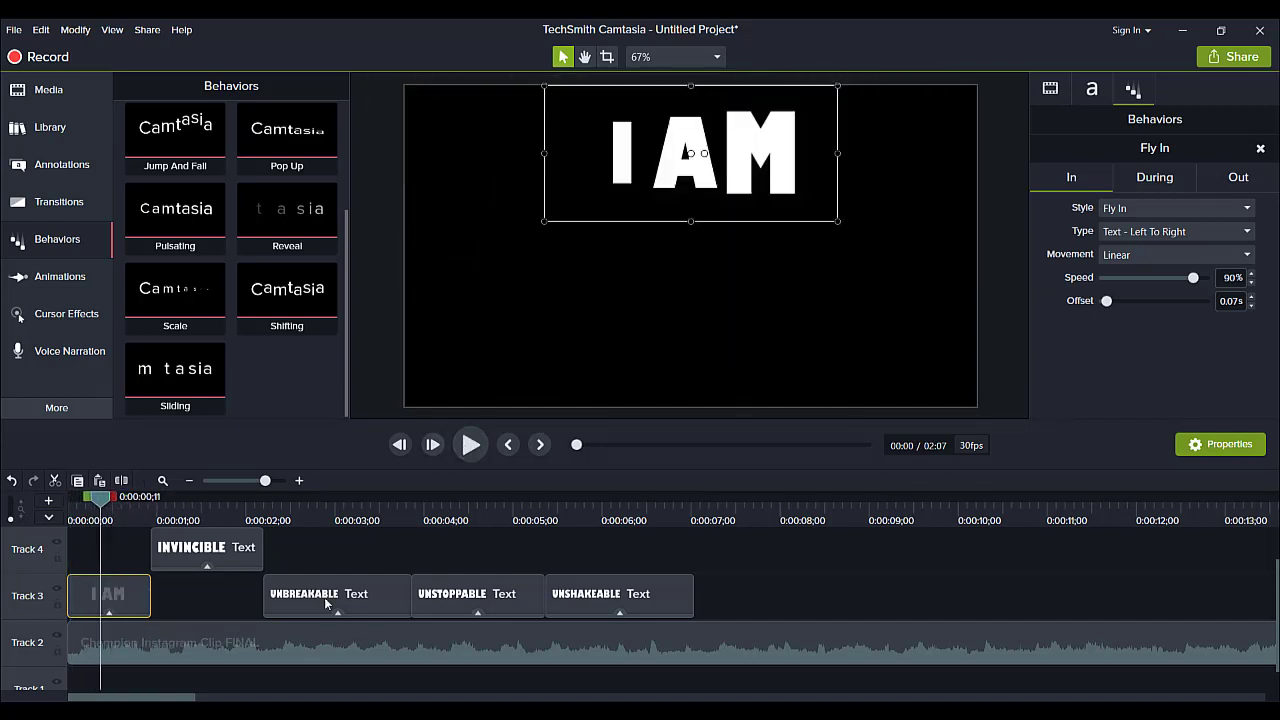
Step: Move the "UNBREAKABLE", "UNSTOPPABLE" and "UNSHAKEABLE" callouts onto their own tracks, 5, 6 and 7, keeping their start times
click(1065, 640)
scroll(1065, 640, right, 2)
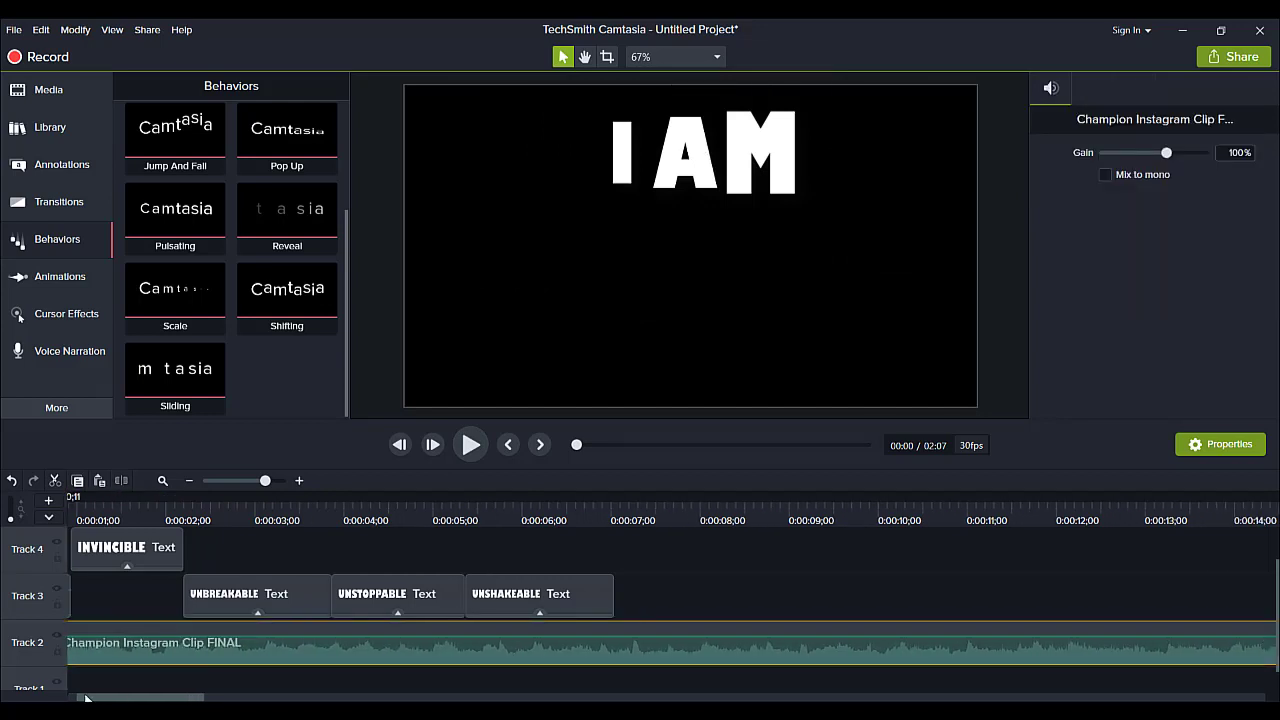
drag(86, 698, 43, 698)
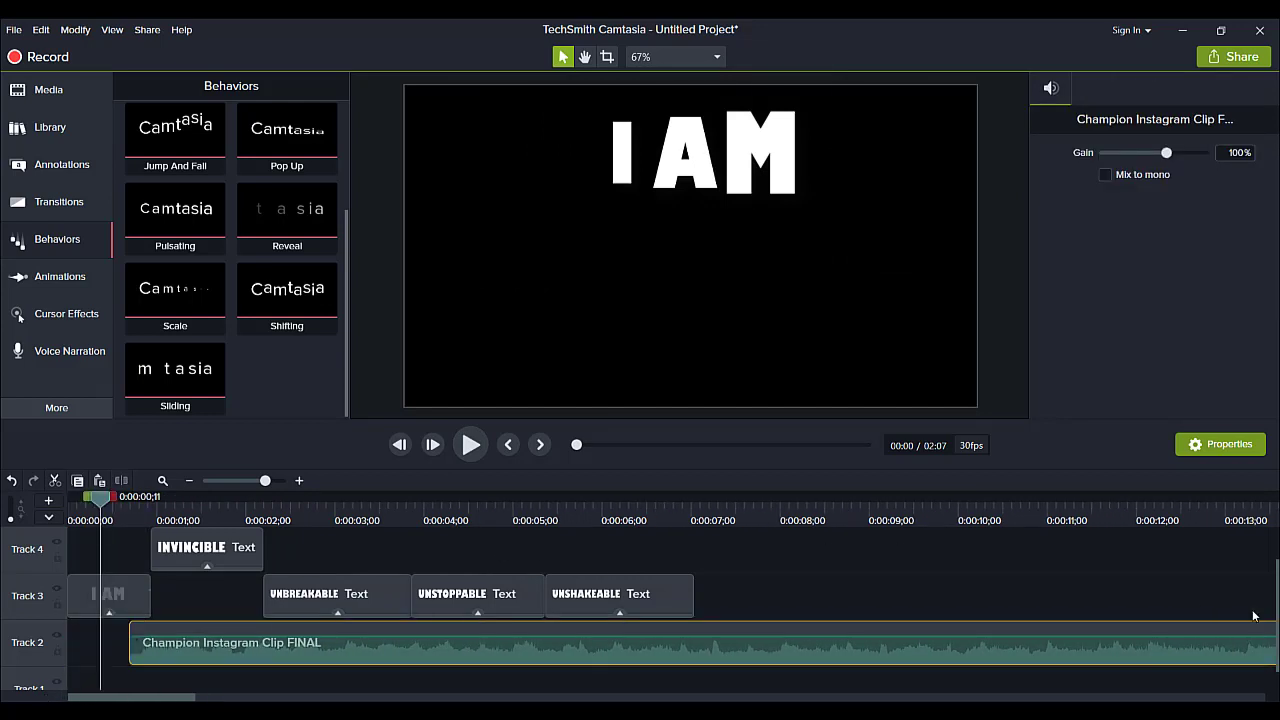
scroll(1277, 622, up, 2)
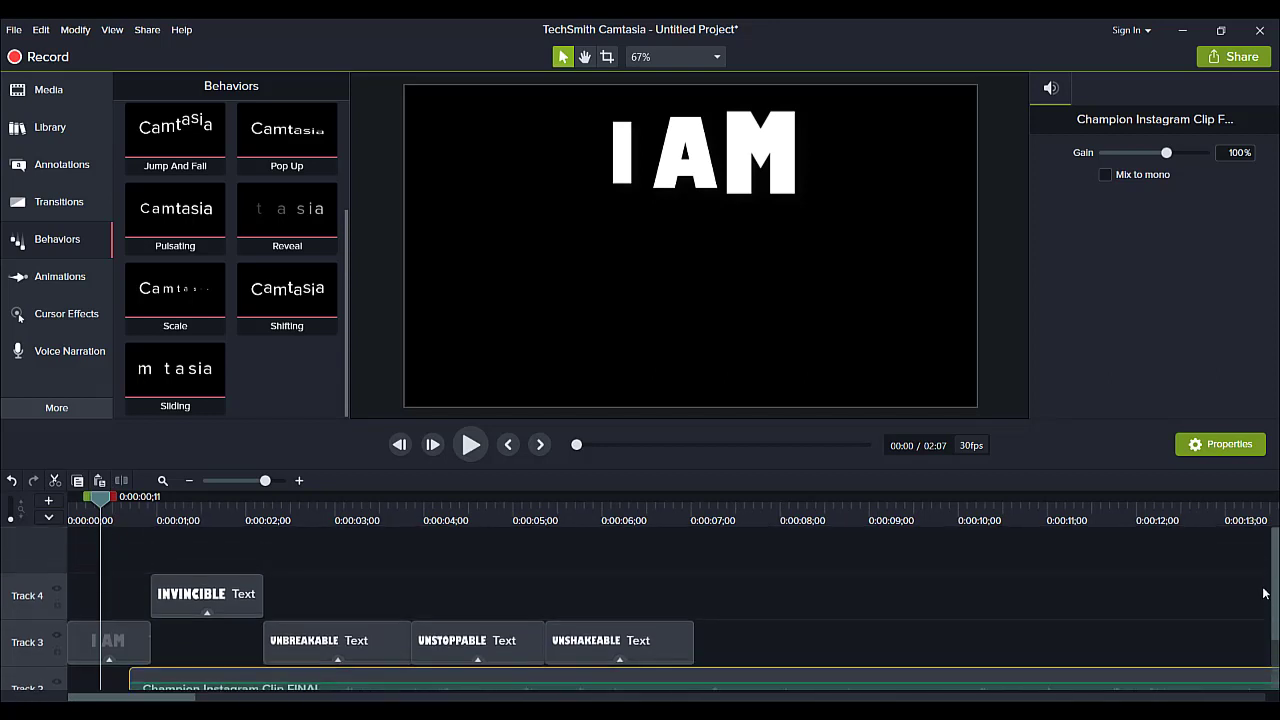
drag(362, 635, 362, 549)
drag(514, 640, 512, 548)
drag(587, 682, 574, 536)
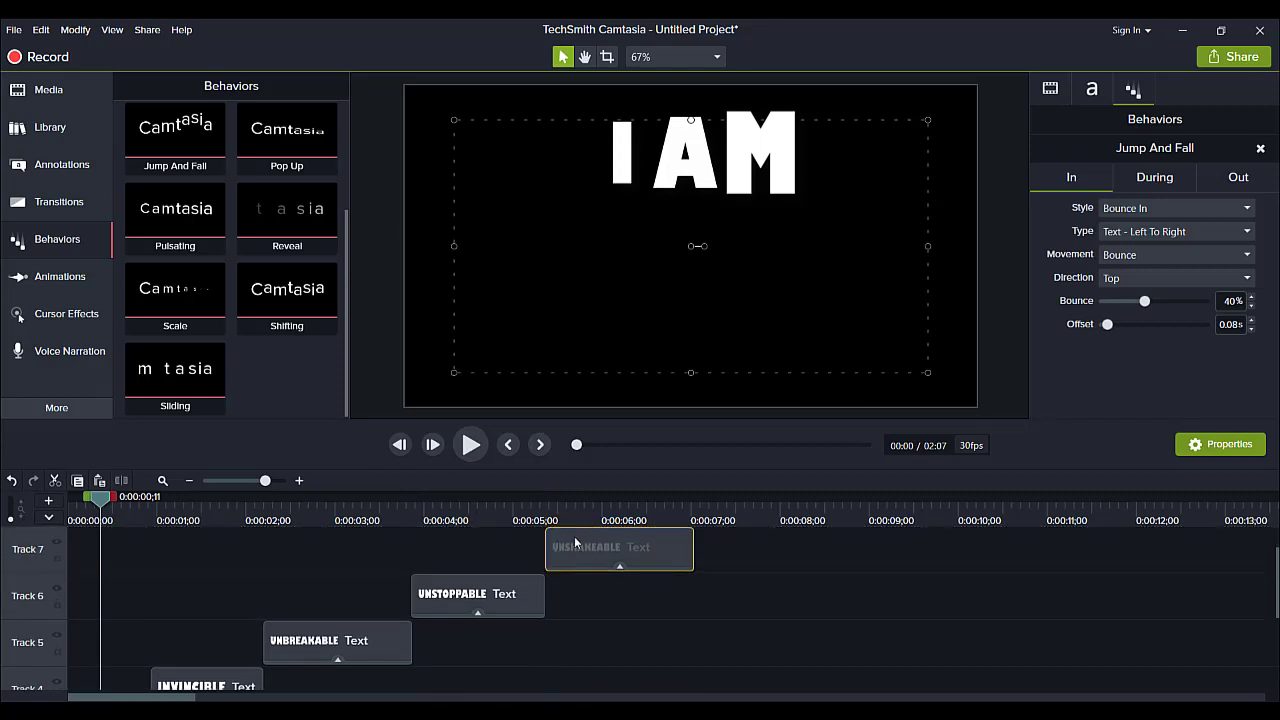
Step: Extend the "I AM" callout past the end of "UNSHAKEABLE", then shrink it further and recentre it at the canvas's upper edge
scroll(330, 640, down, 1)
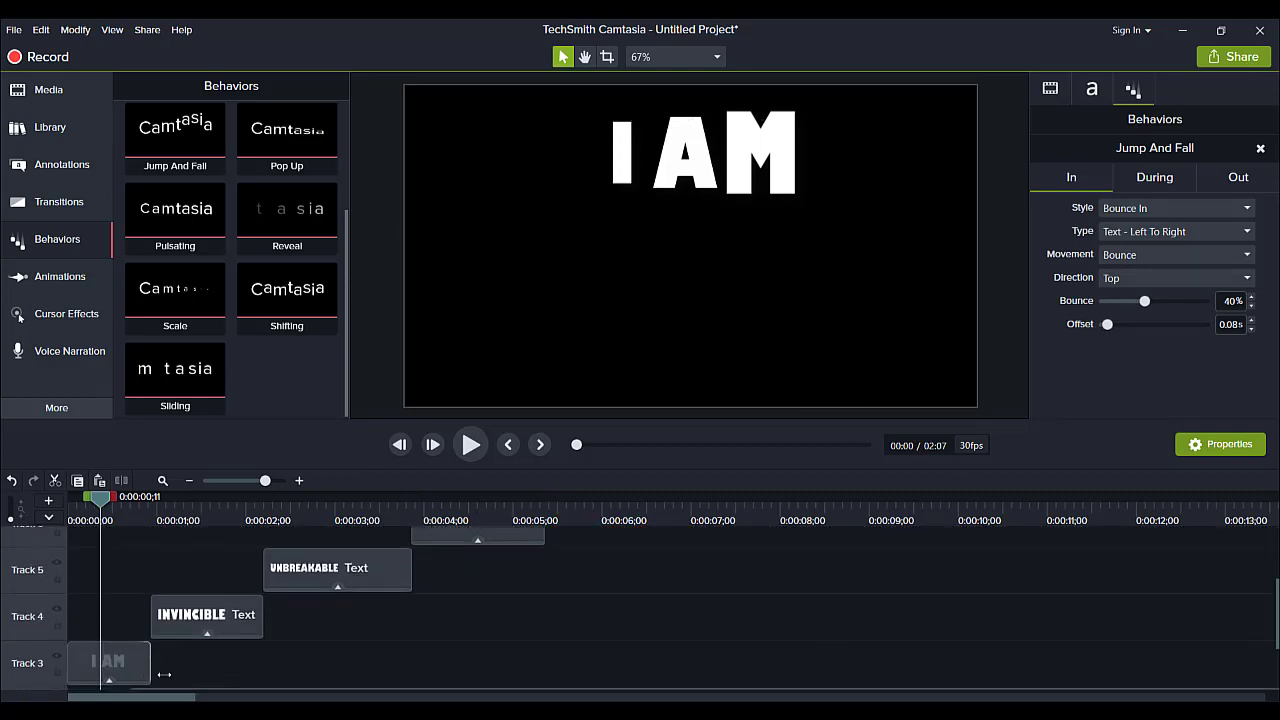
drag(150, 675, 768, 673)
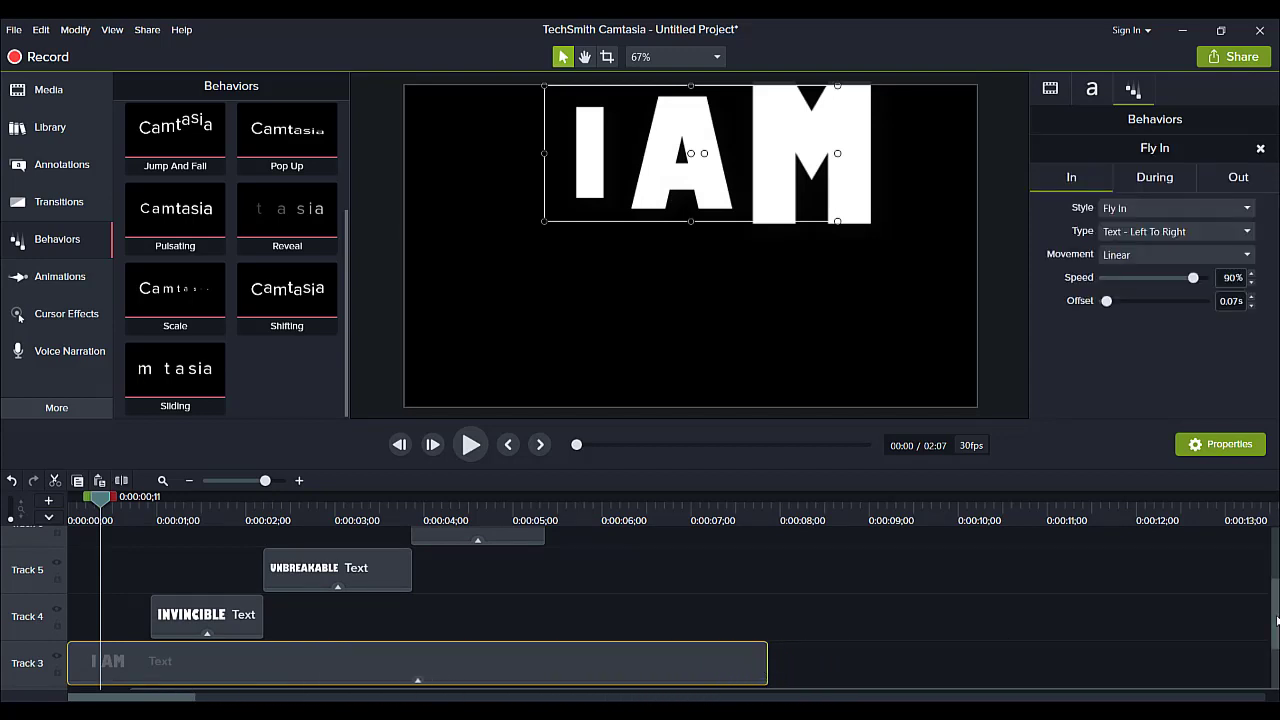
mouse_move(1272, 615)
mouse_down()
mouse_move(1272, 646)
mouse_move(1270, 604)
mouse_move(1272, 624)
mouse_up()
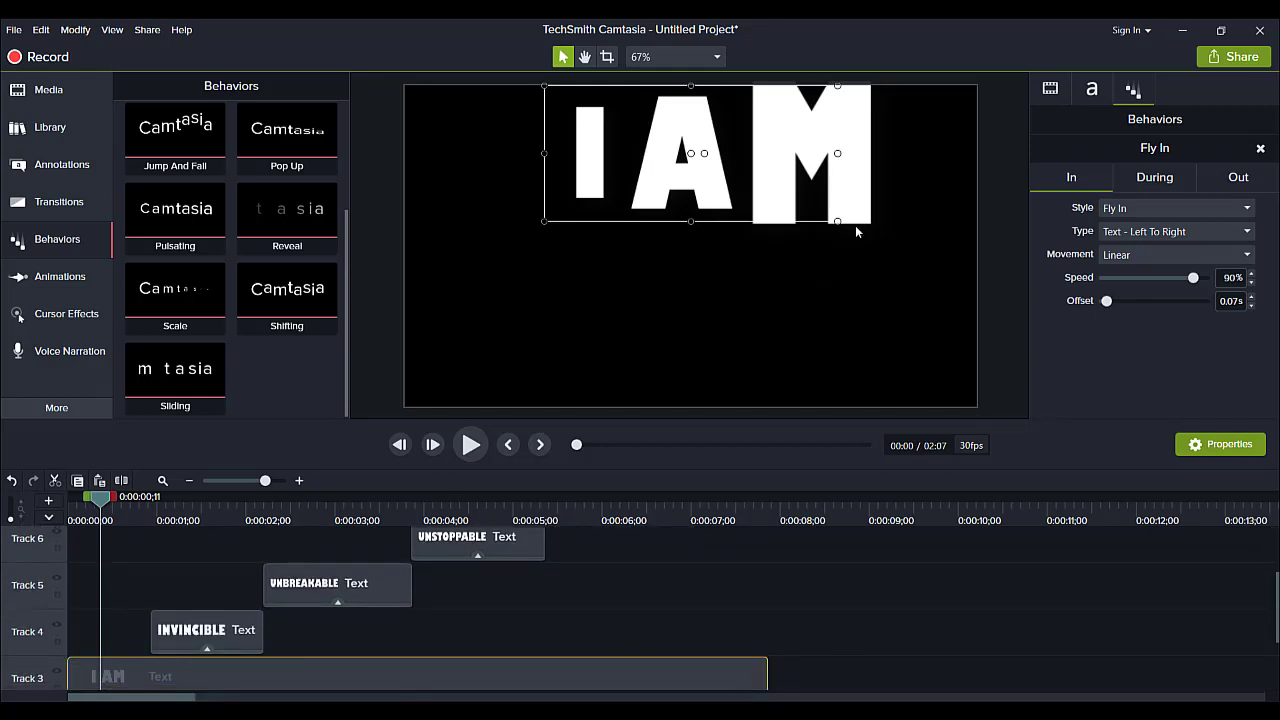
drag(836, 220, 800, 193)
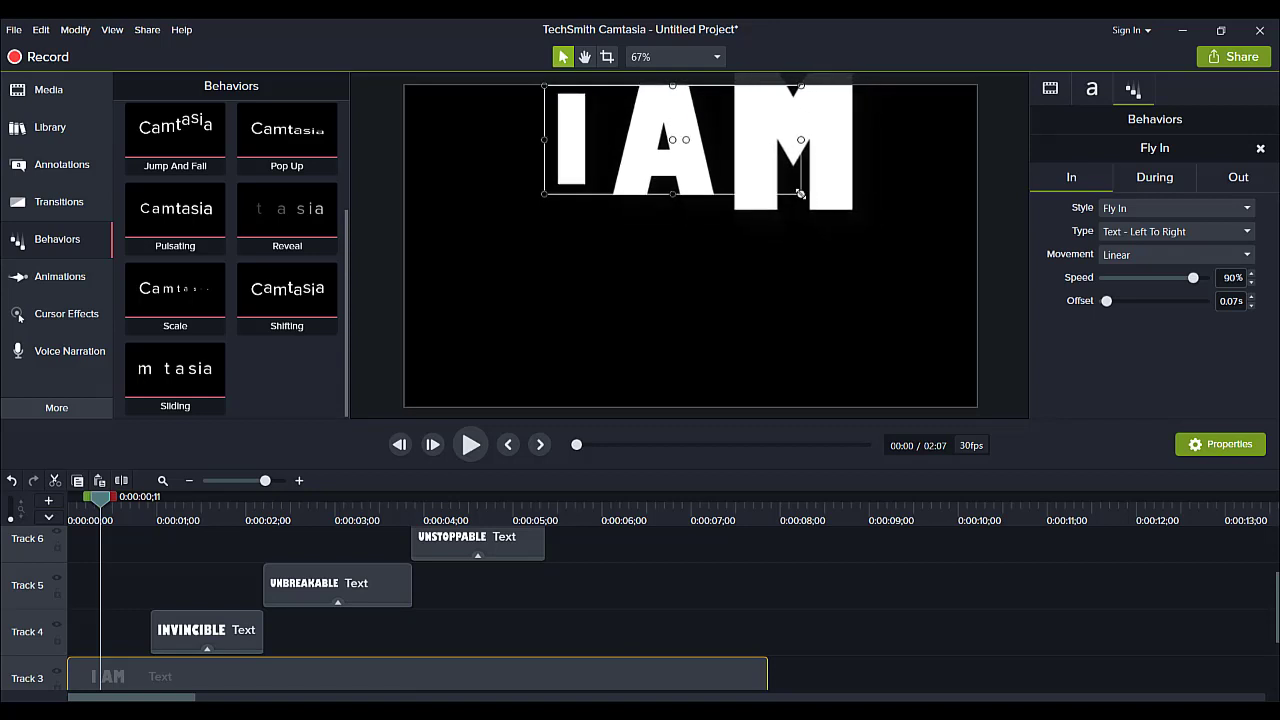
drag(718, 162, 734, 162)
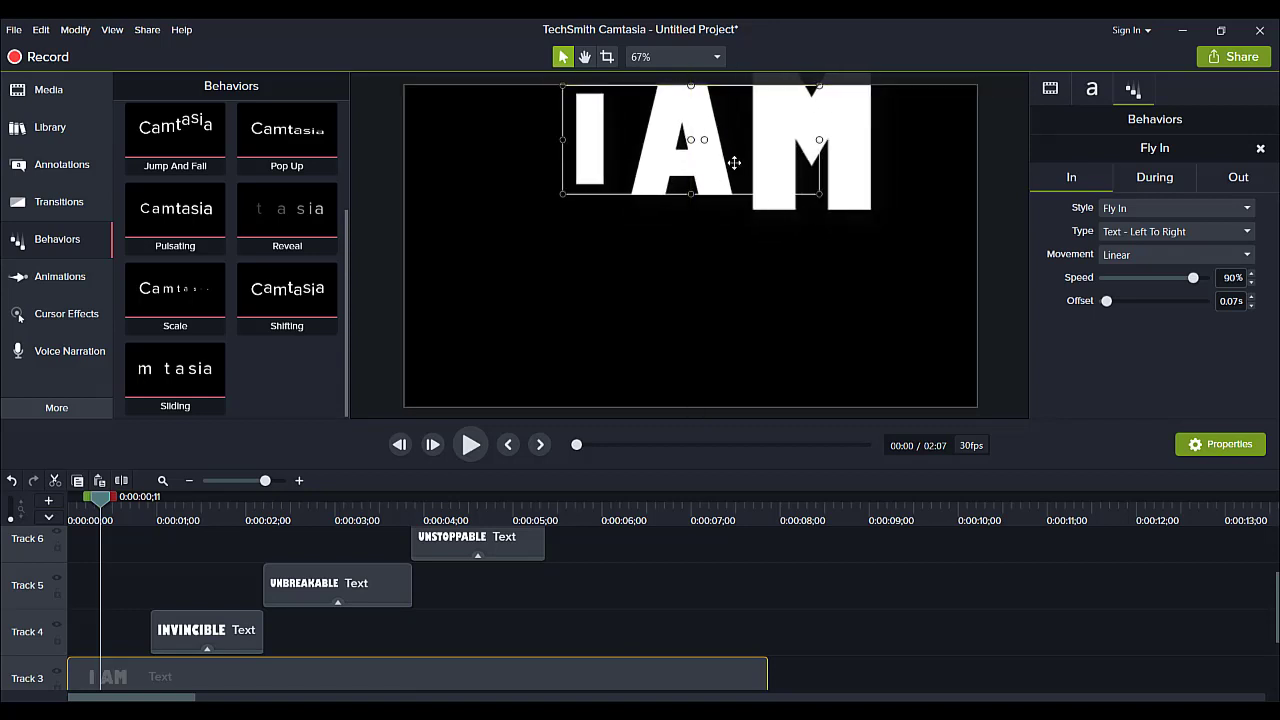
Step: Shrink the "INVINCIBLE" callout, centre it directly beneath "I AM", and extend its duration to 6;28 so both end together
click(166, 519)
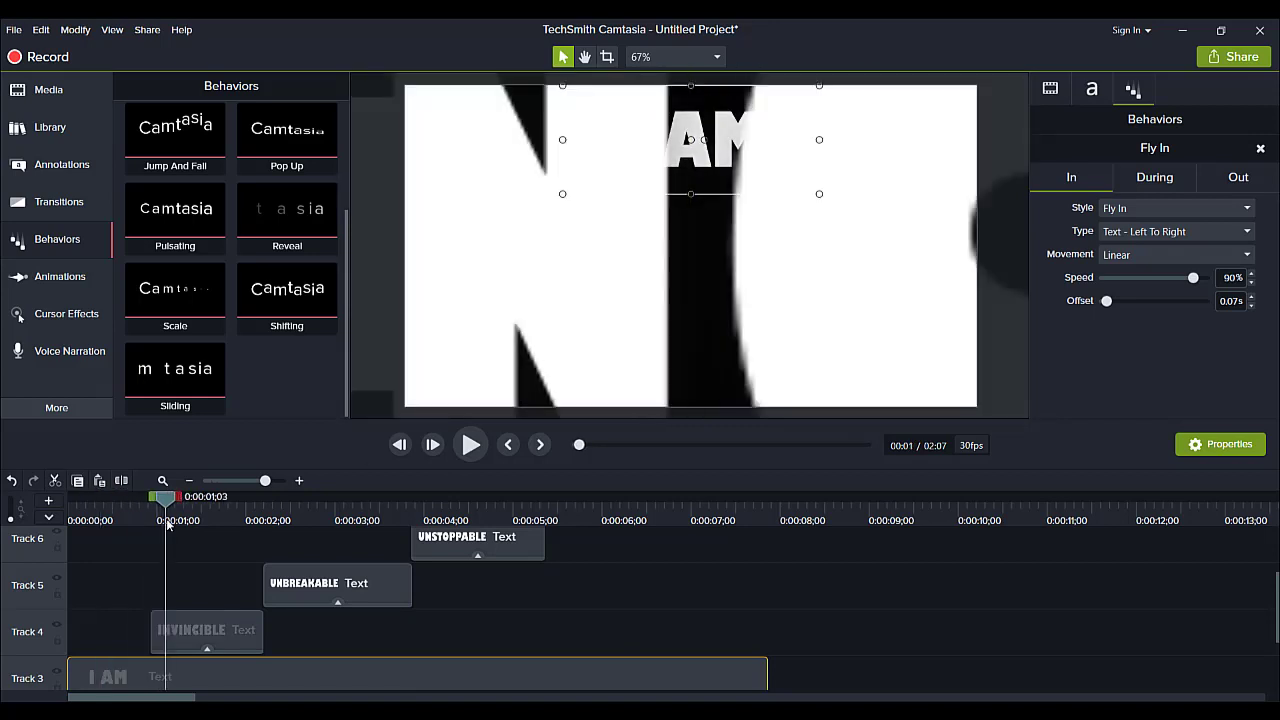
drag(168, 525, 197, 536)
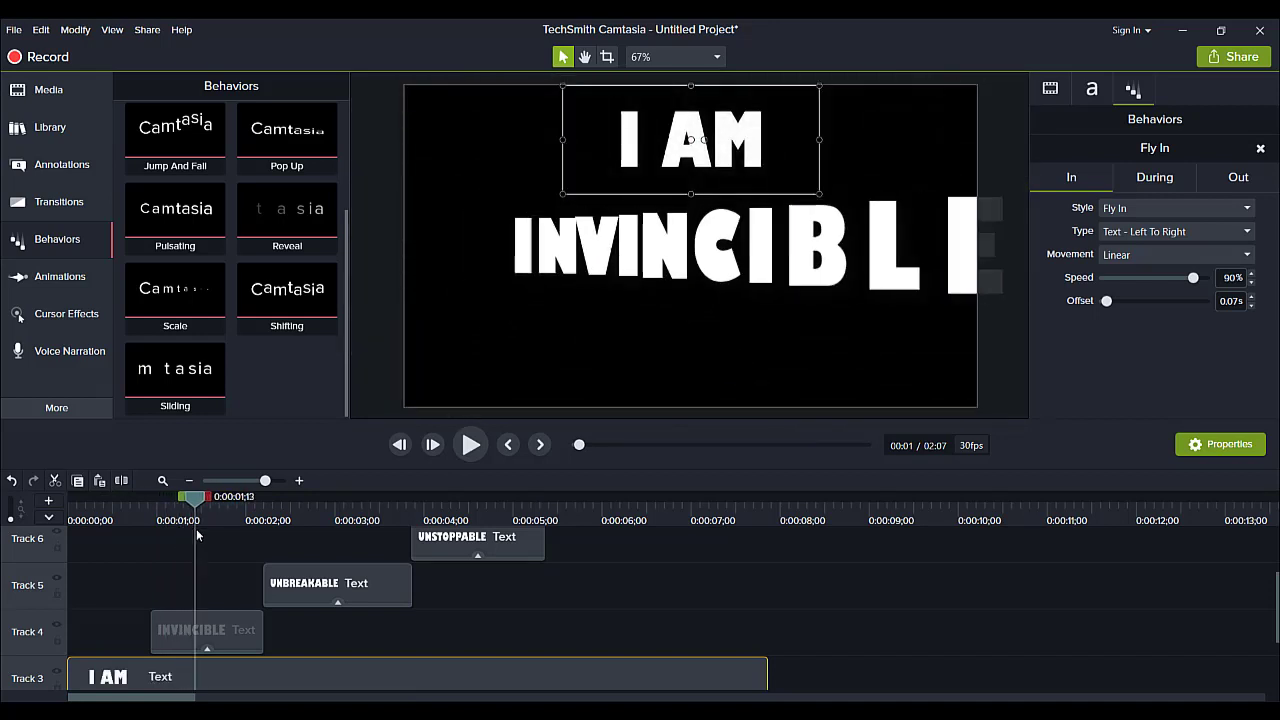
click(654, 215)
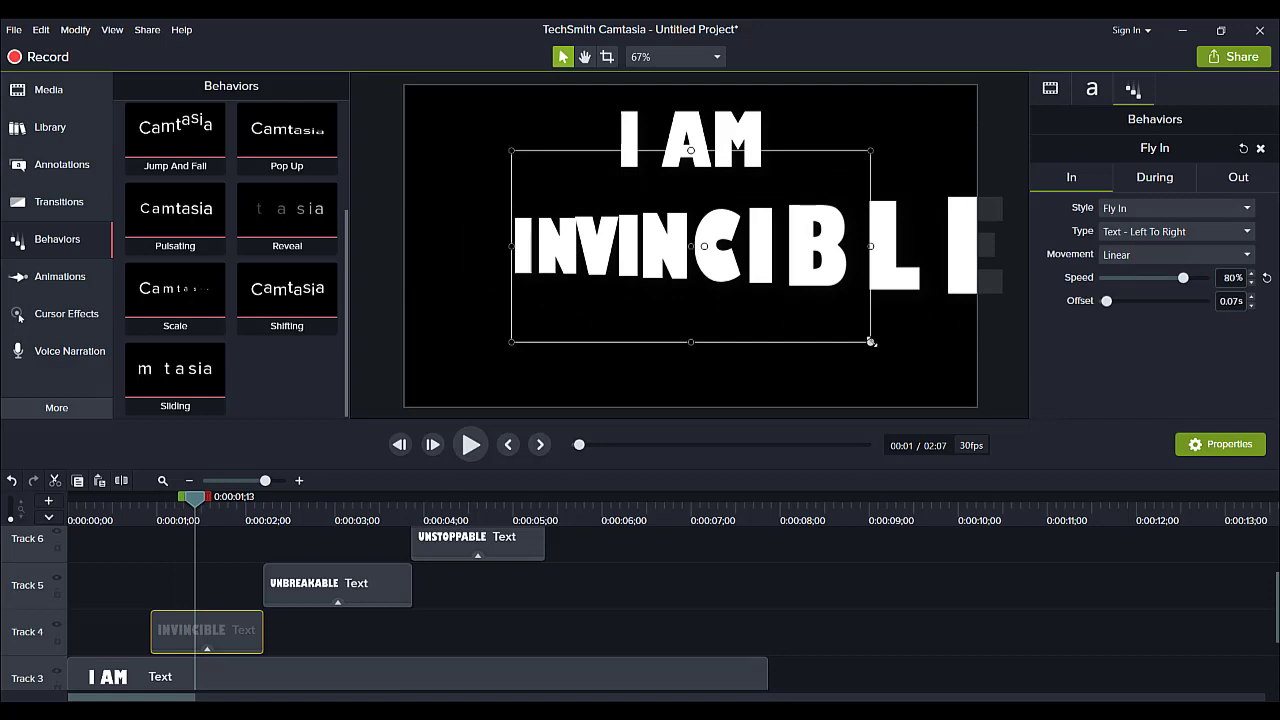
drag(871, 342, 800, 291)
drag(712, 250, 748, 236)
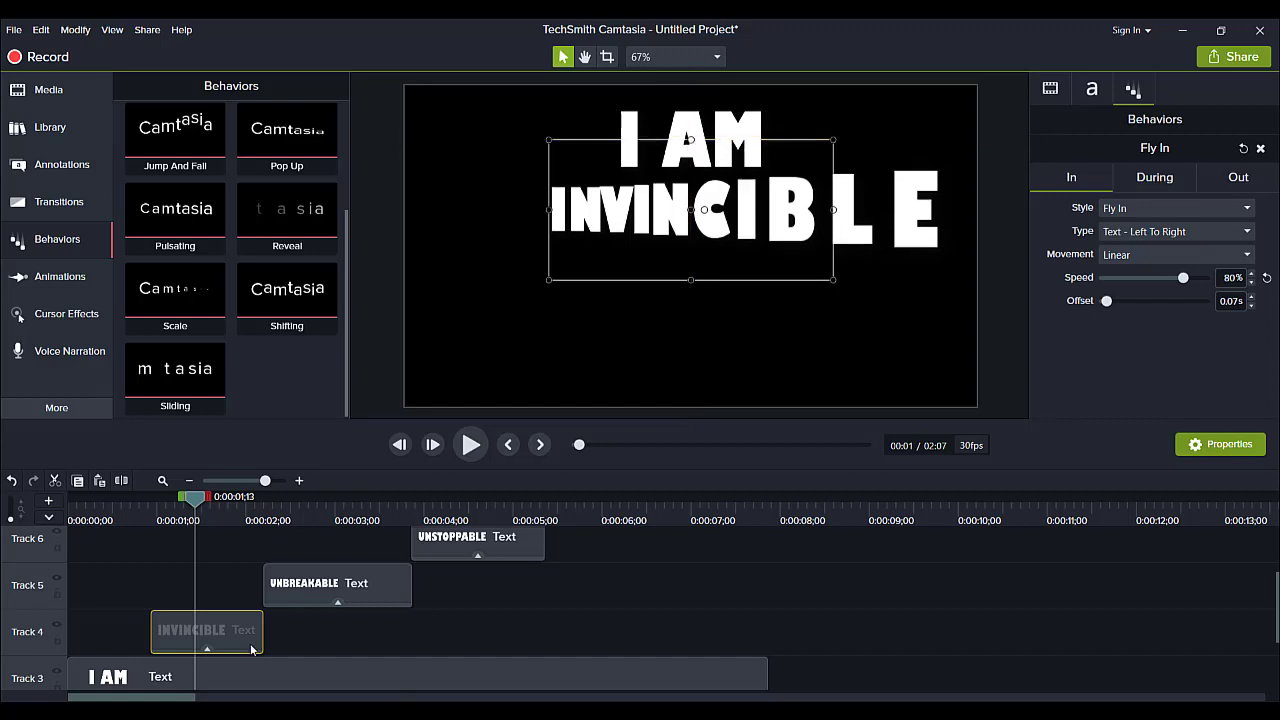
drag(265, 651, 767, 652)
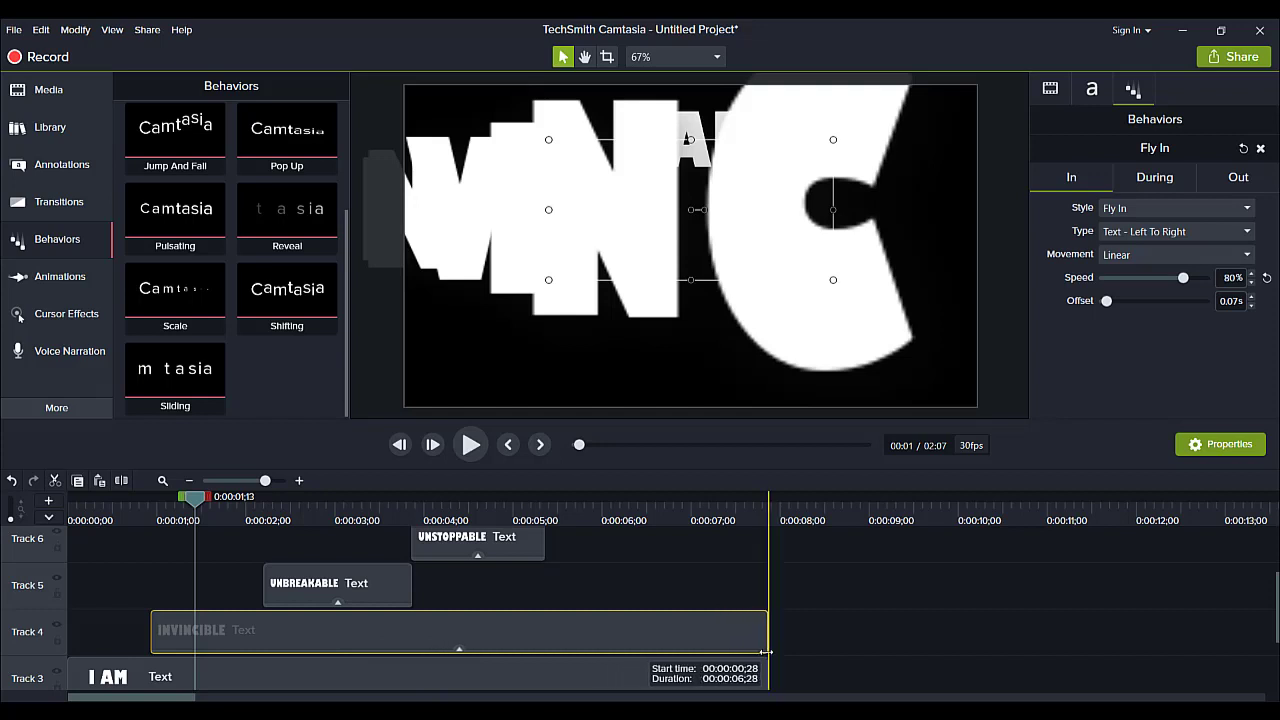
Step: Shrink the "UNBREAKABLE" callout, centre it directly beneath "INVINCIBLE", and extend it to the same end time as the callouts above
click(271, 513)
click(342, 572)
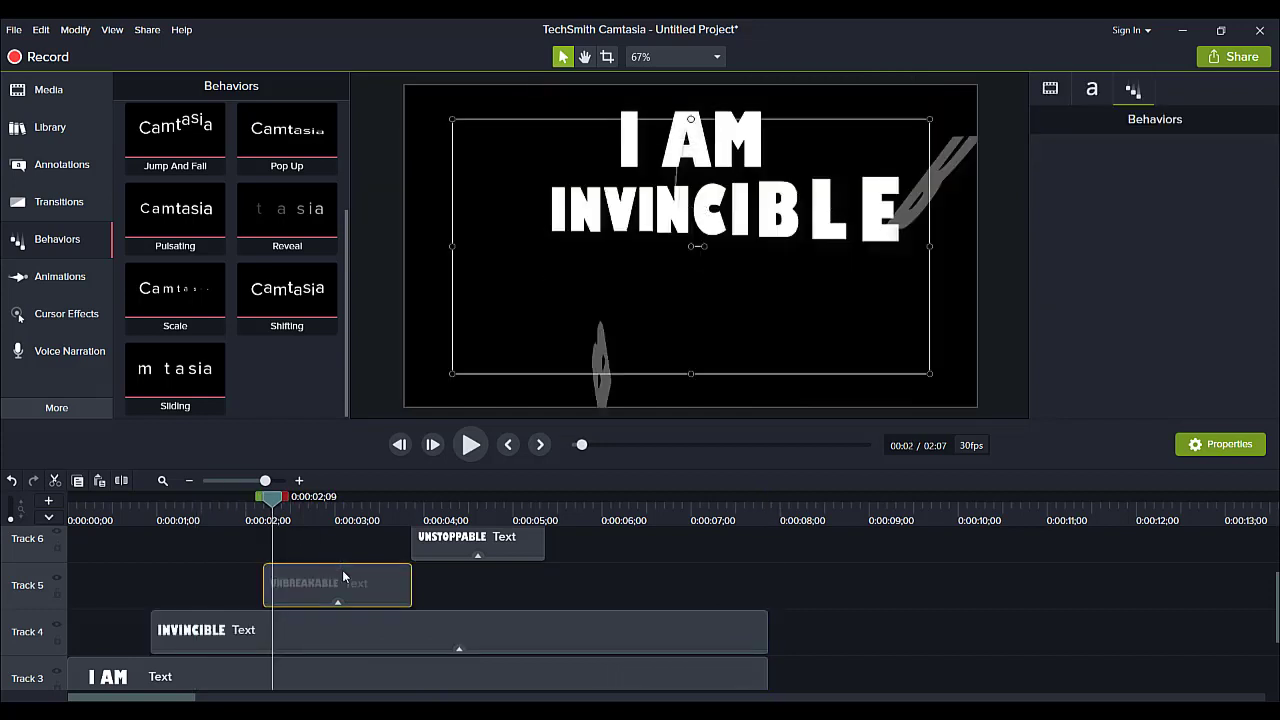
click(337, 514)
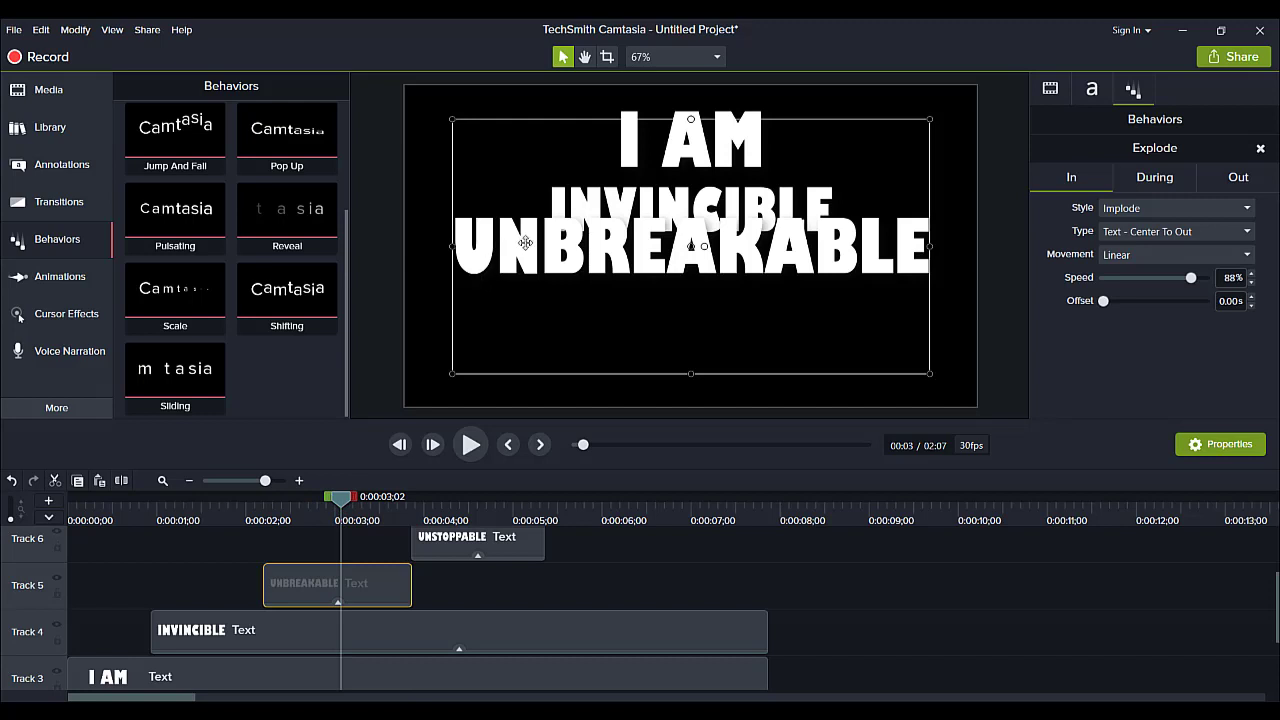
drag(930, 119, 881, 193)
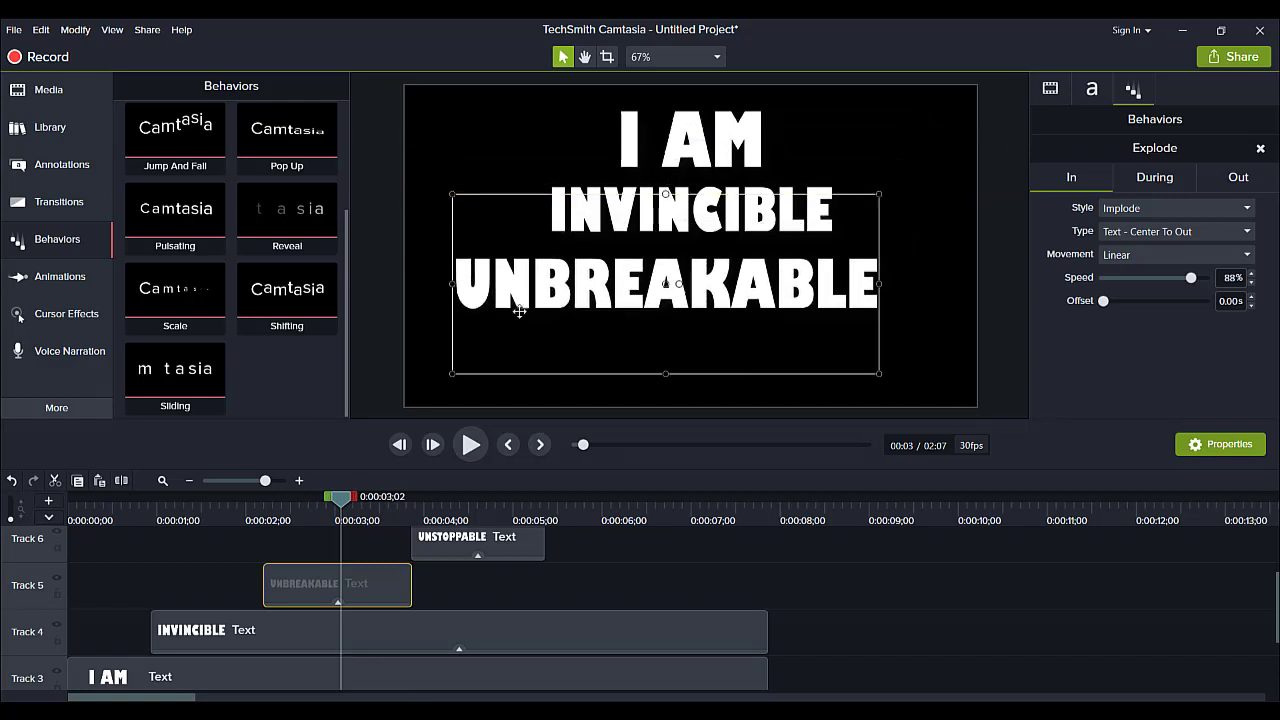
drag(540, 300, 556, 287)
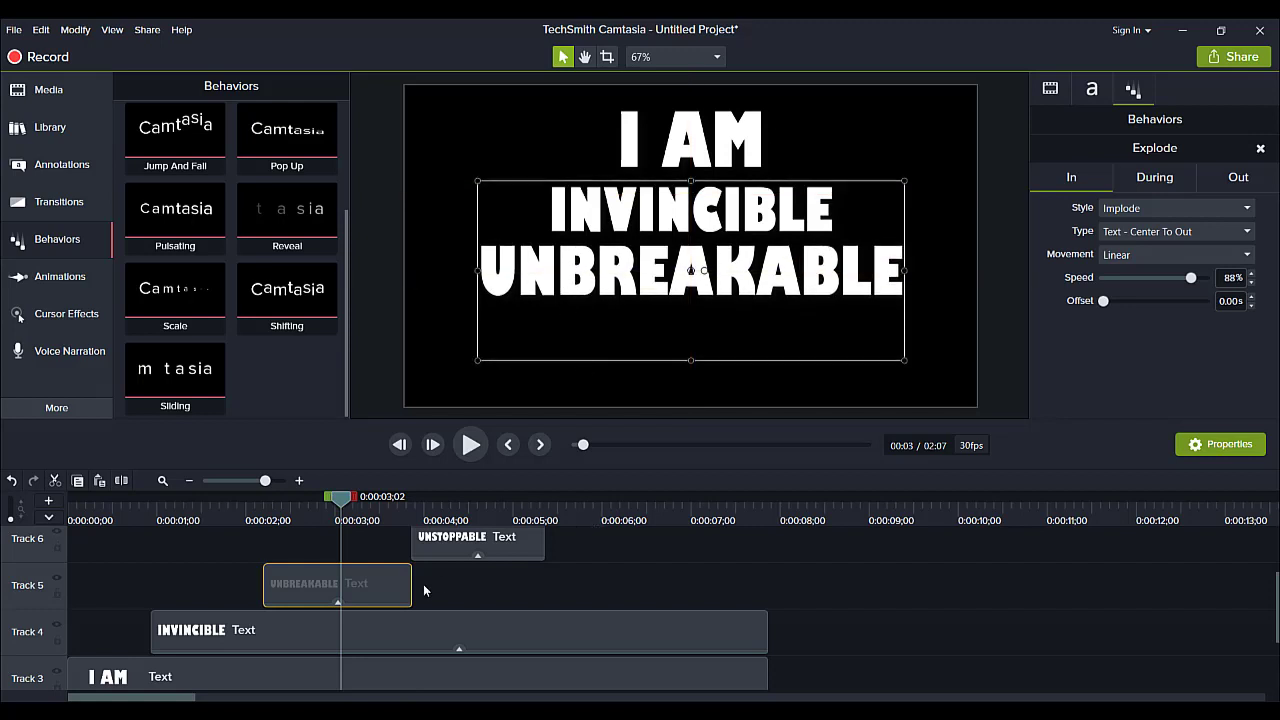
drag(410, 591, 767, 586)
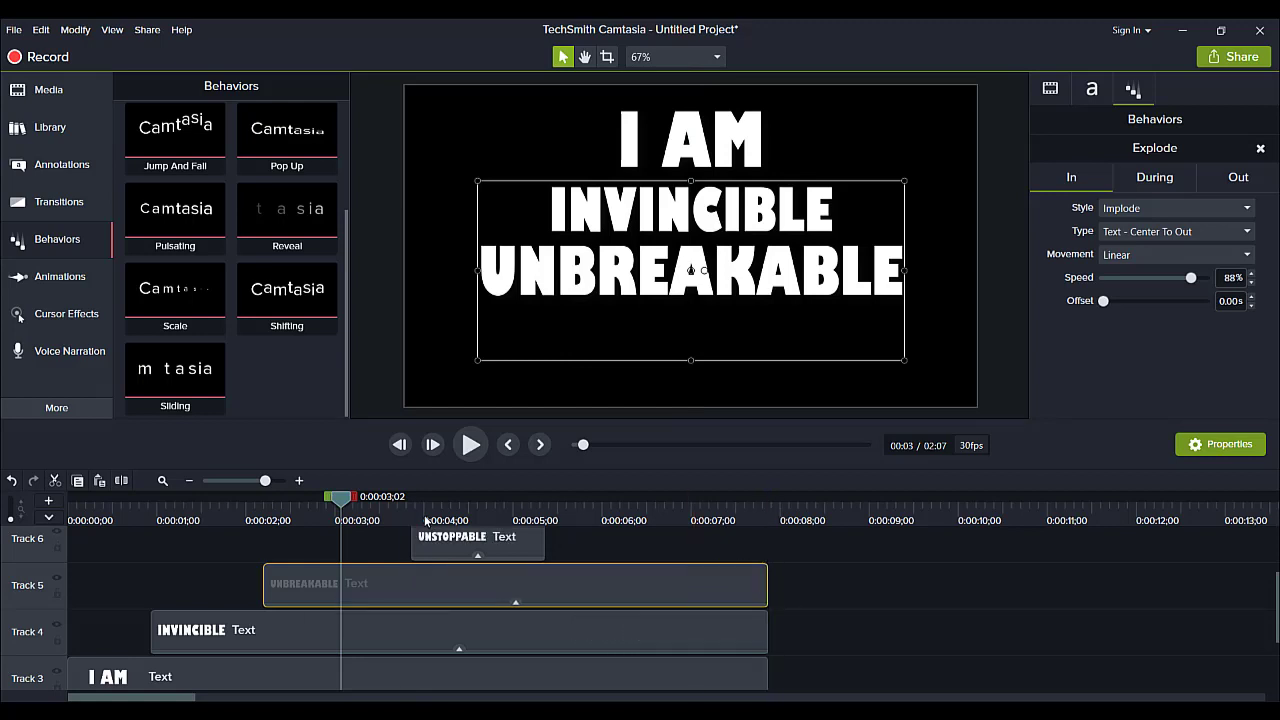
Step: Shrink the "UNSTOPPABLE" callout and centre it beneath "UNBREAKABLE" near the canvas's lower edge
drag(426, 521, 500, 518)
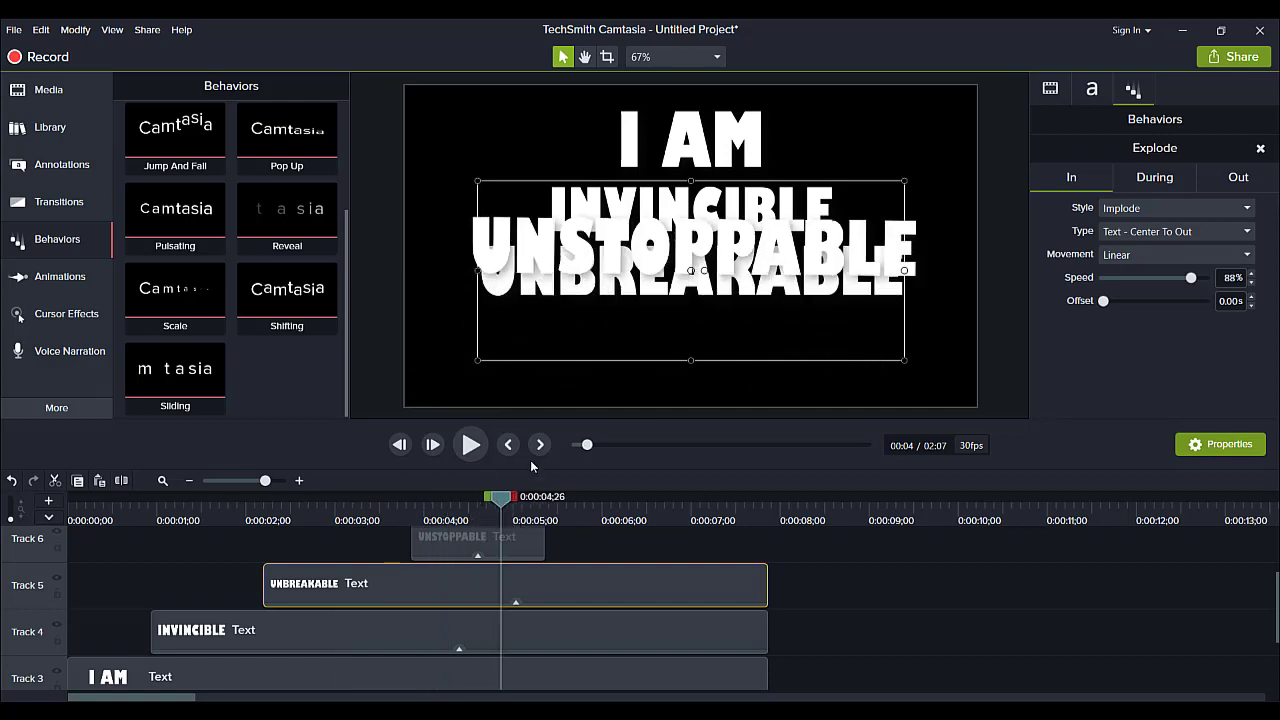
drag(620, 250, 620, 354)
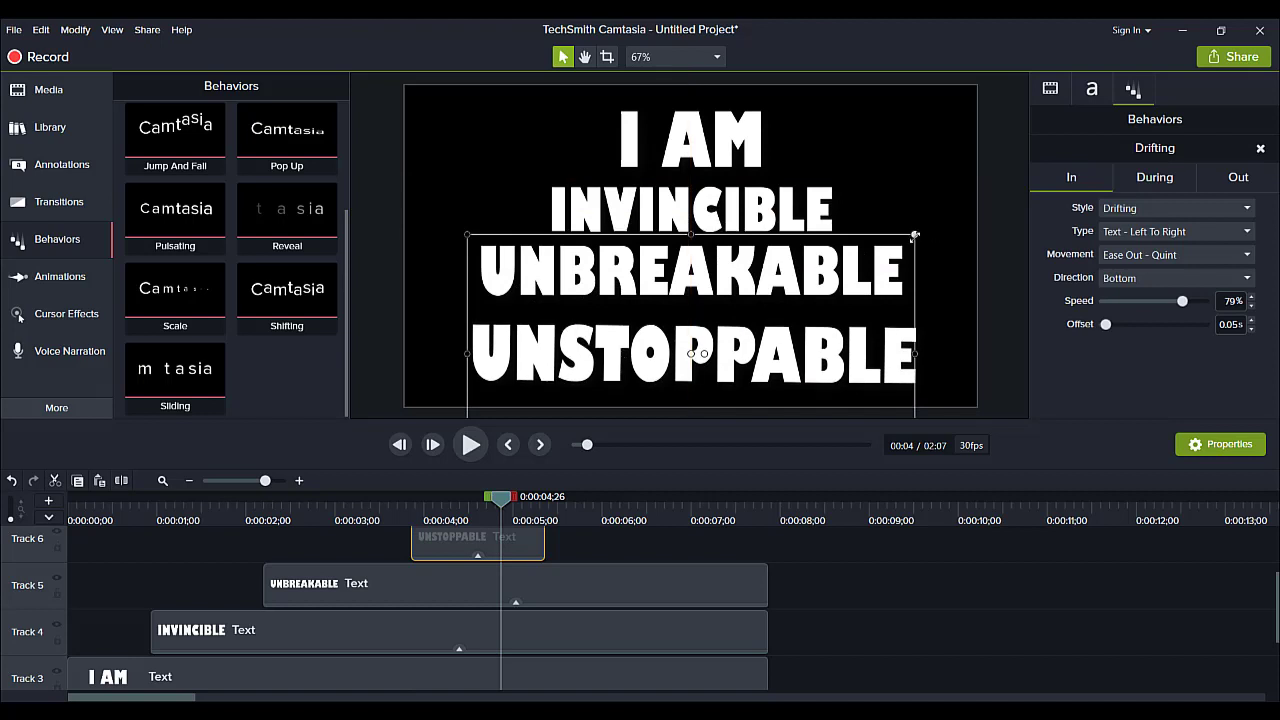
drag(915, 235, 833, 280)
drag(507, 375, 549, 358)
Step: Lower the "UNBREAKABLE" callout slightly to even out the line spacing, and extend "UNSTOPPABLE" to the same end time as the callouts above it
click(489, 257)
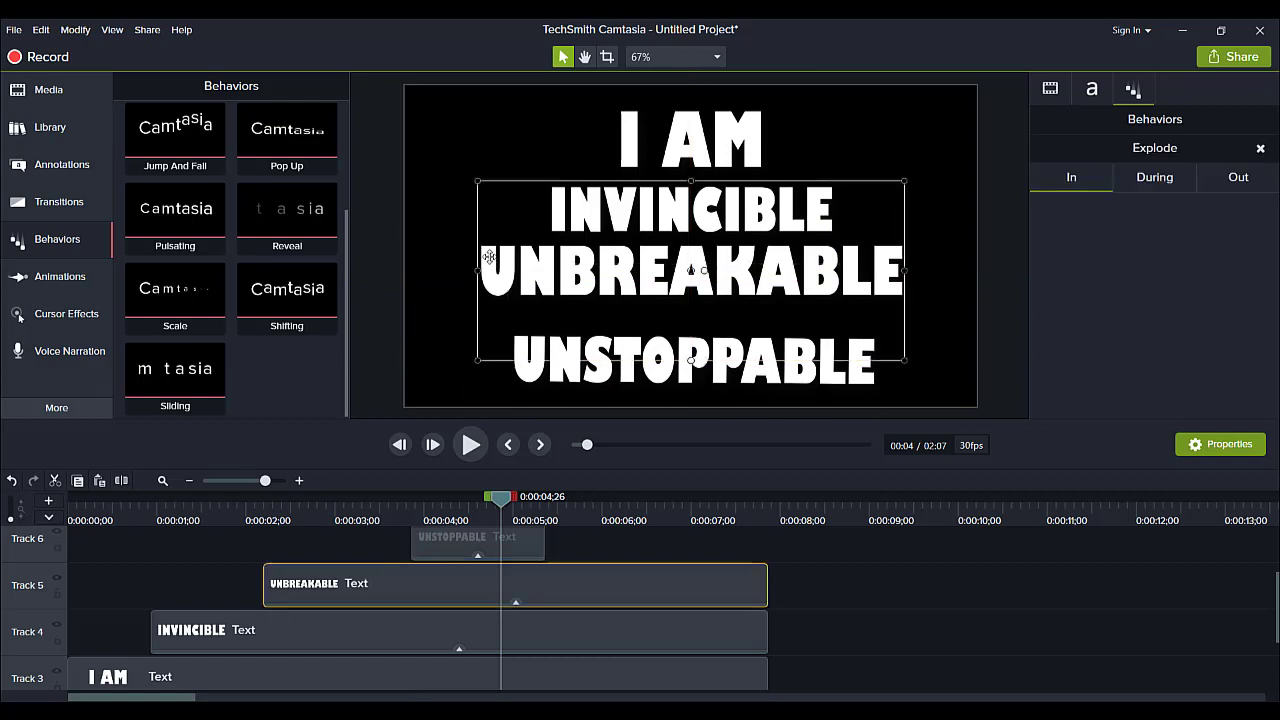
drag(489, 257, 489, 267)
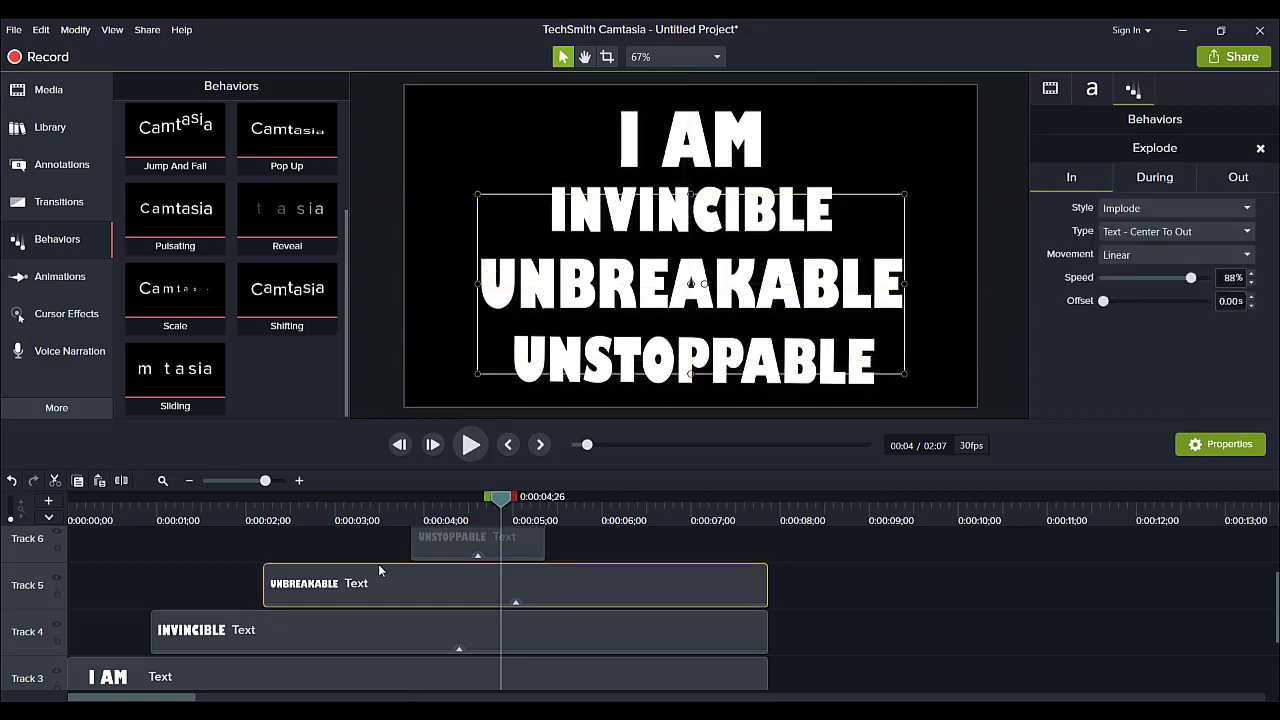
drag(544, 546, 767, 549)
Step: Play the stacked text sequence from near its start to review the callouts' timing
click(97, 521)
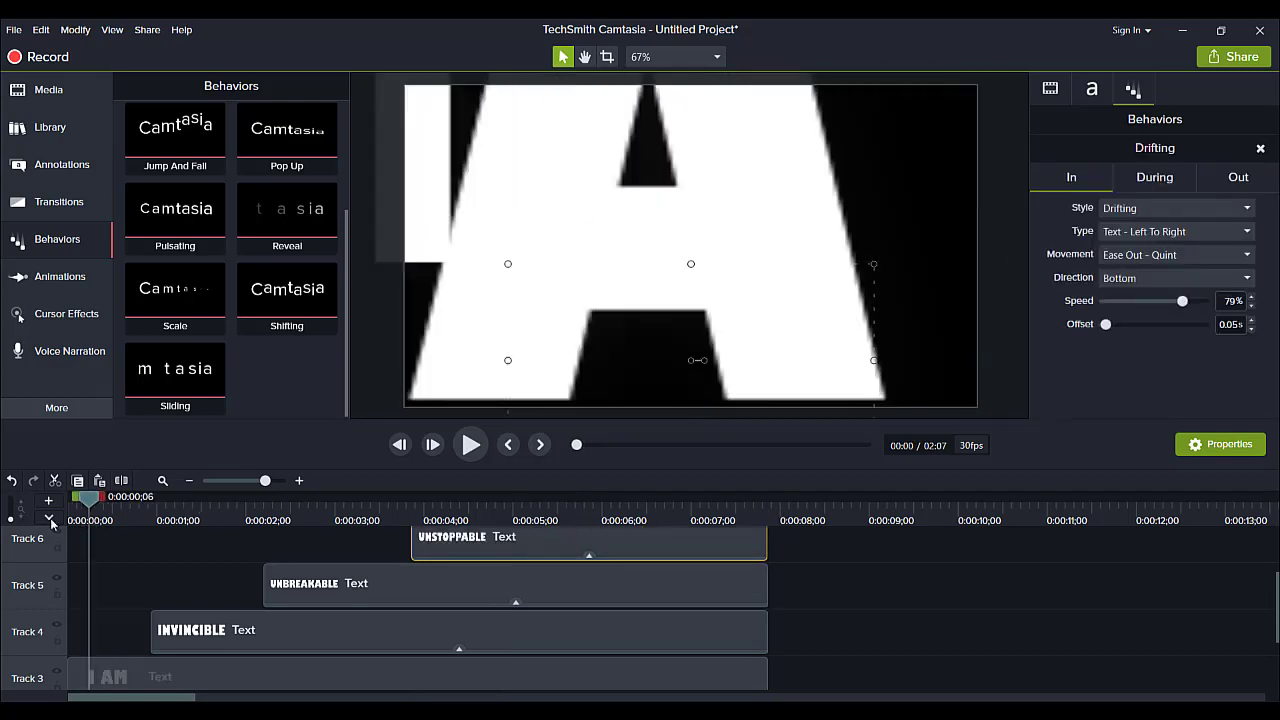
key(space)
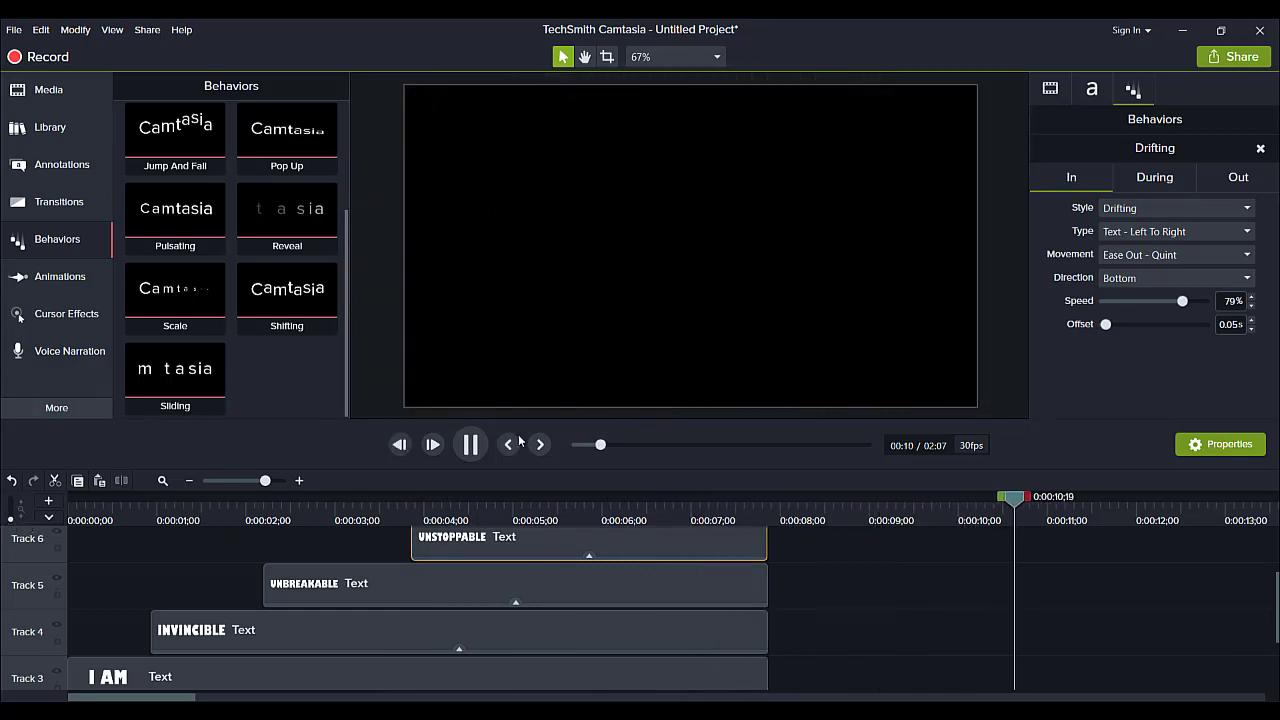
click(470, 444)
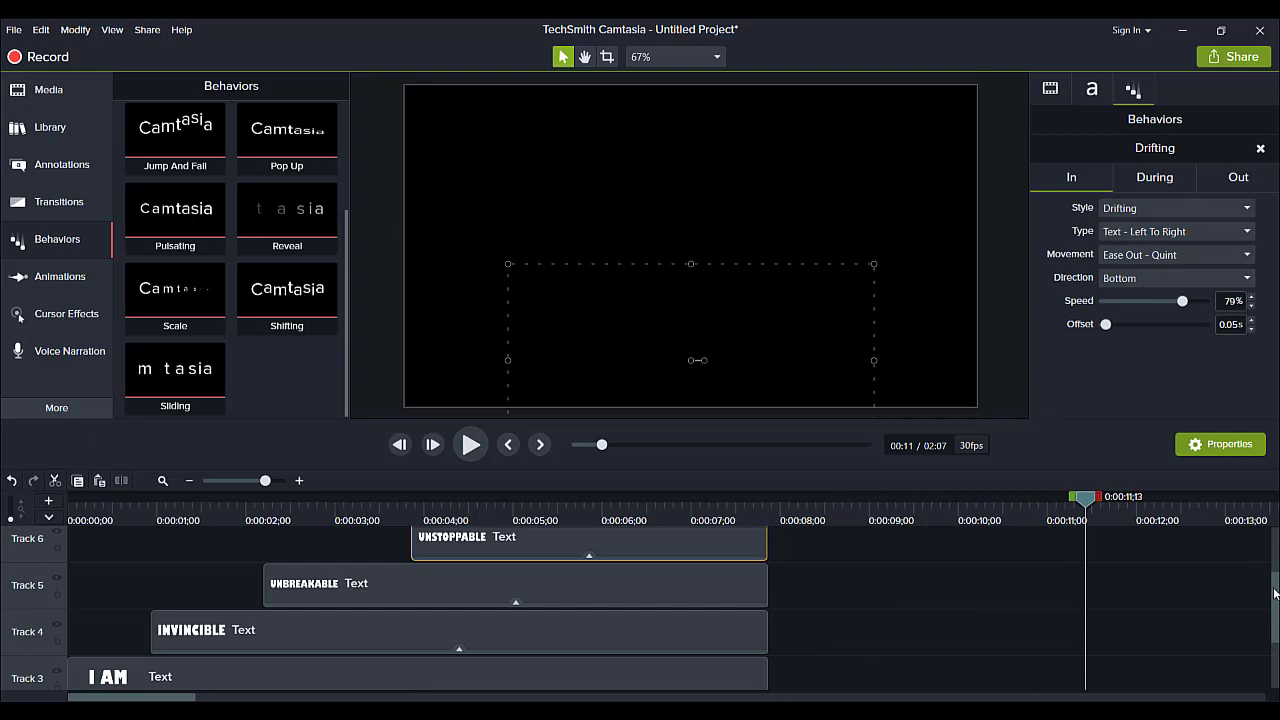
Step: Trim the "I AM", "INVINCIBLE", "UNBREAKABLE" and "UNSTOPPABLE" callouts together so they all end where "UNSHAKEABLE" begins
drag(1274, 594, 1267, 556)
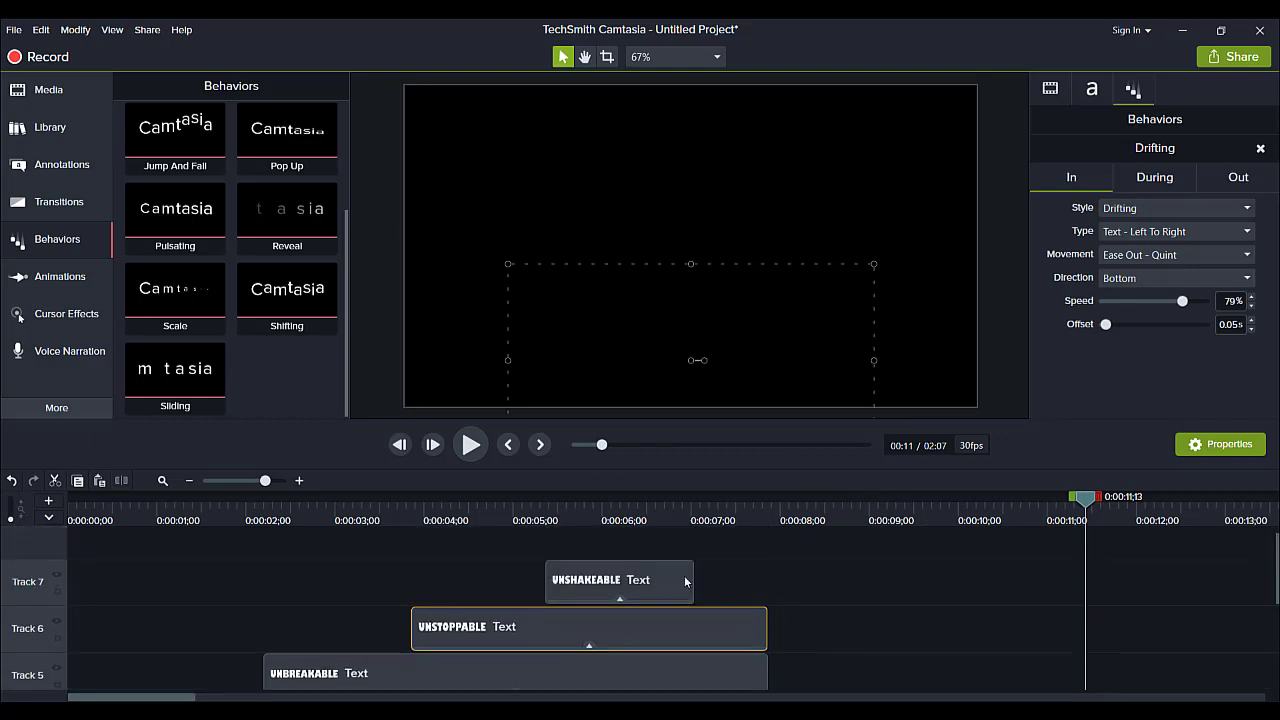
click(591, 518)
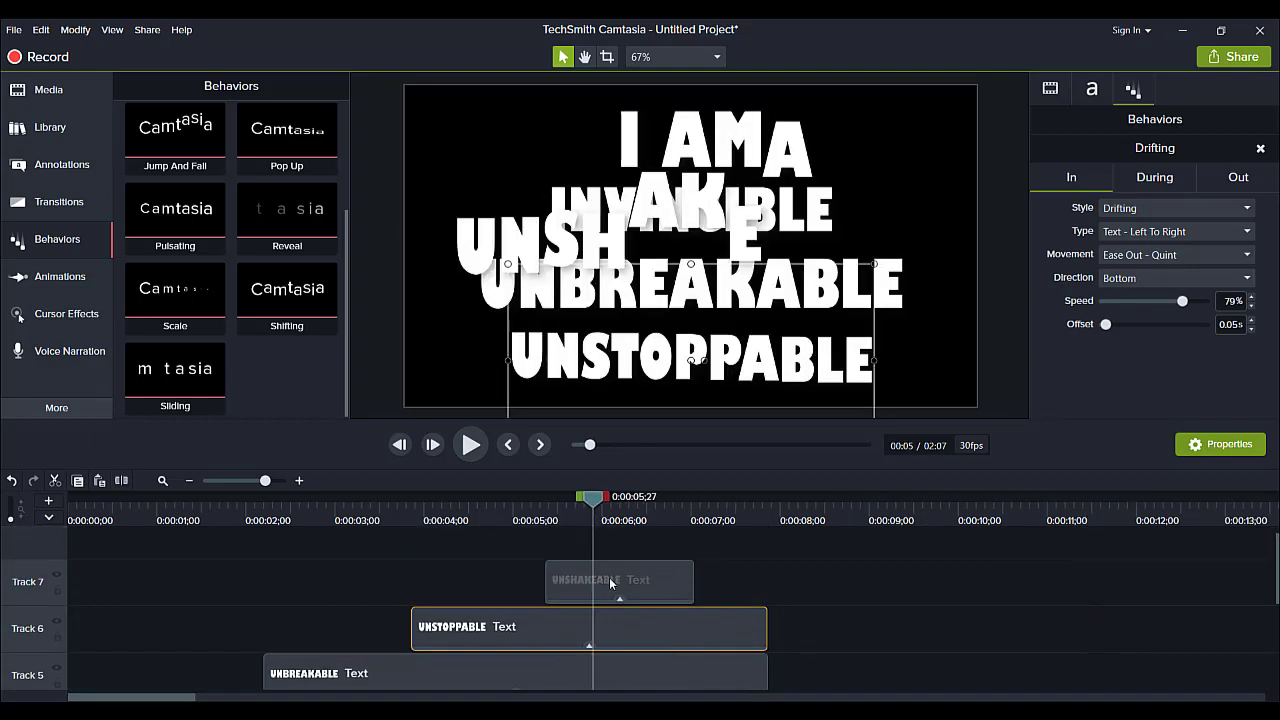
click(690, 580)
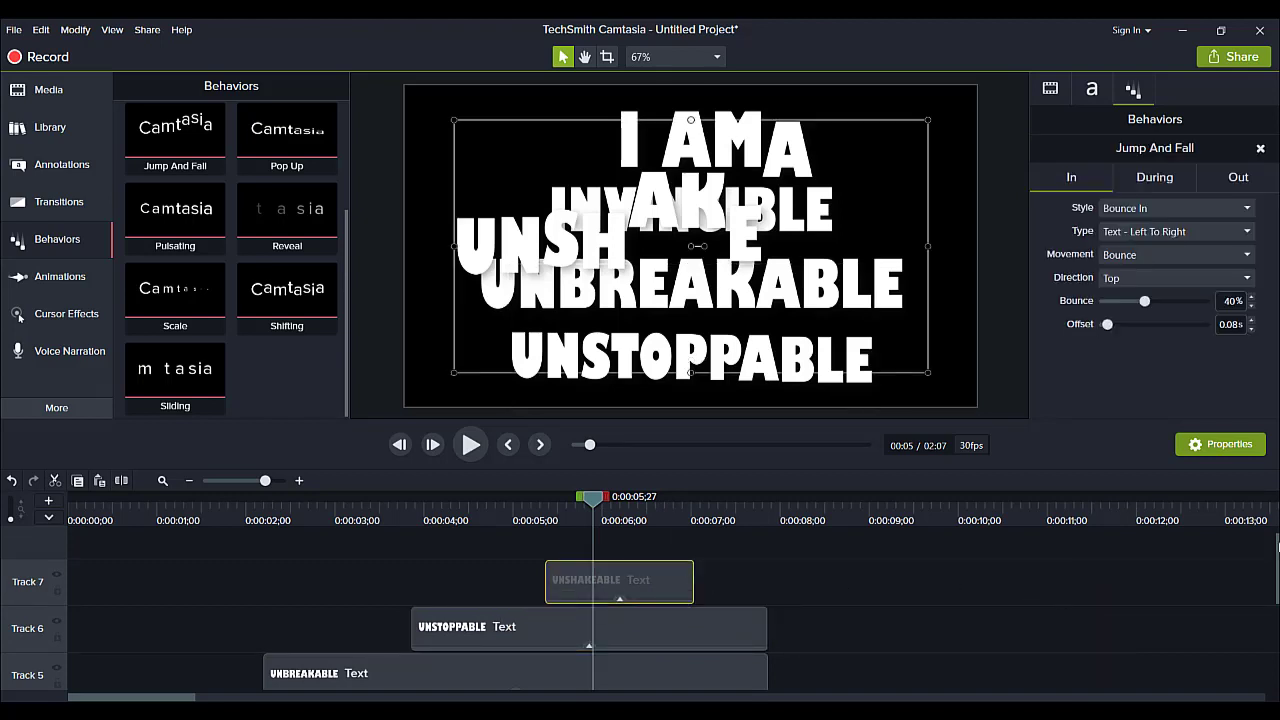
scroll(764, 668, down, 3)
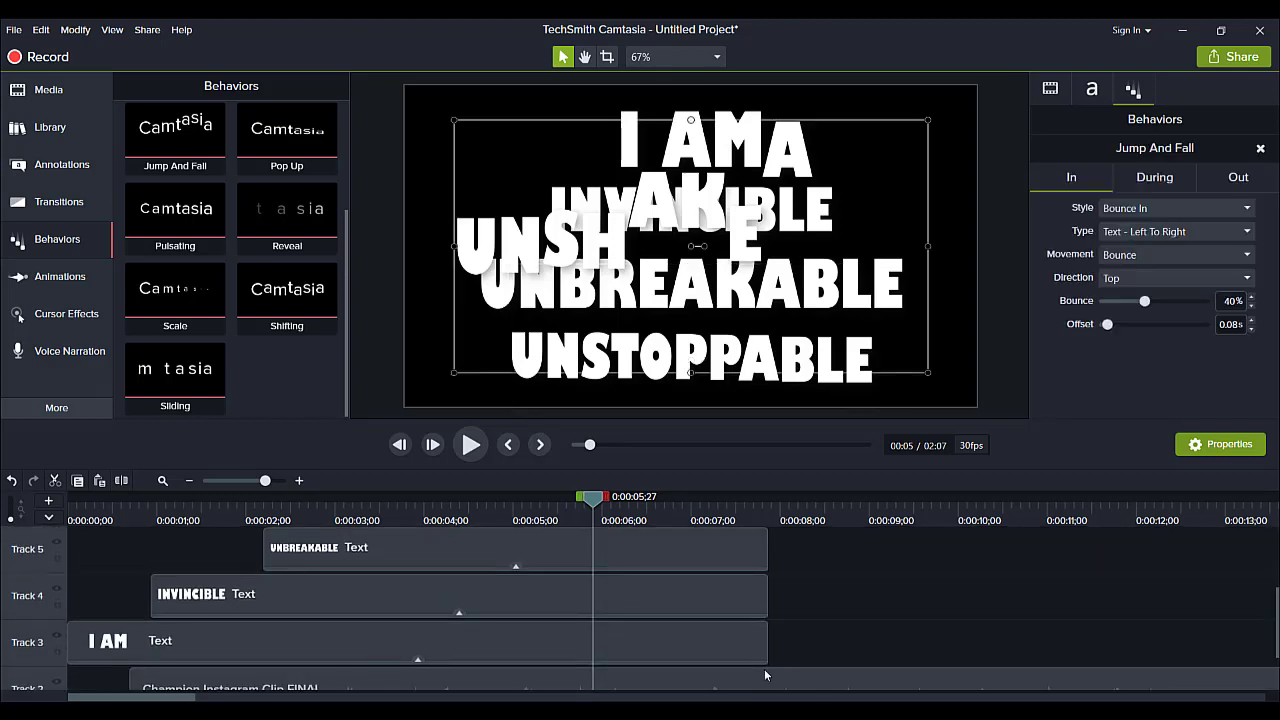
drag(789, 642, 546, 613)
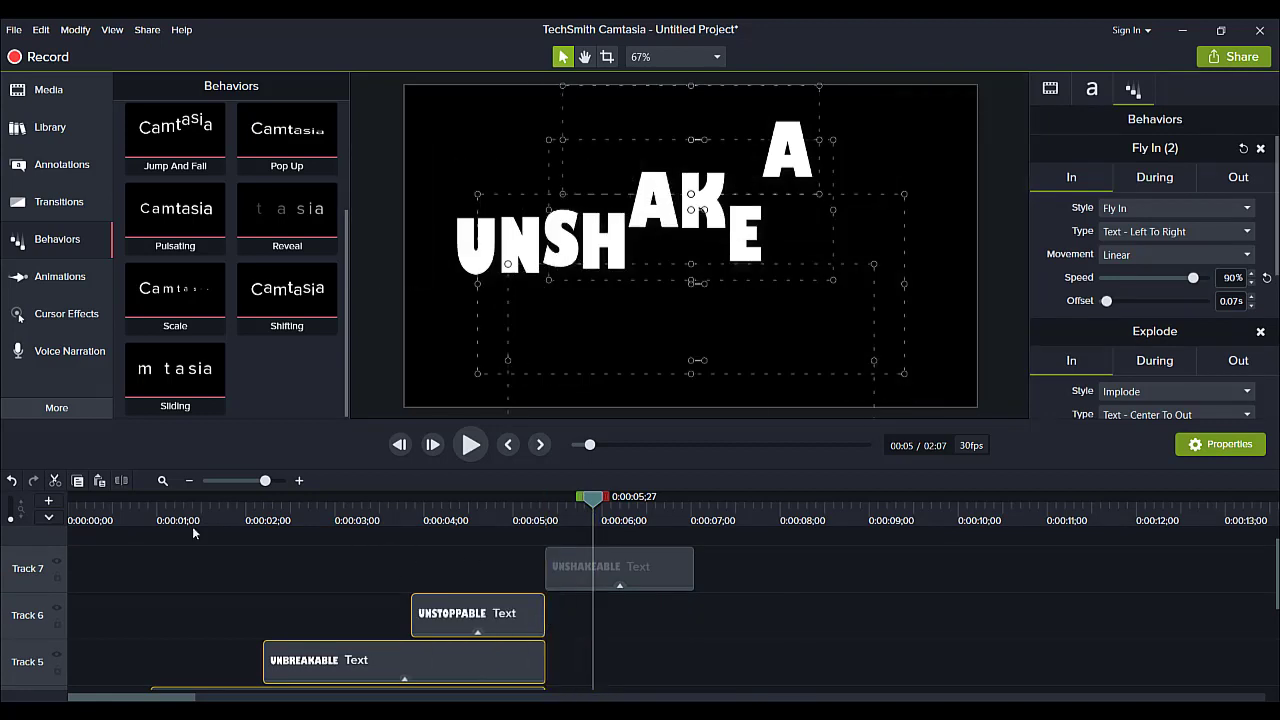
Step: Play the sequence from 0:00:00;00 to review the change from the stacked callouts to "UNSHAKEABLE"
click(133, 521)
click(70, 520)
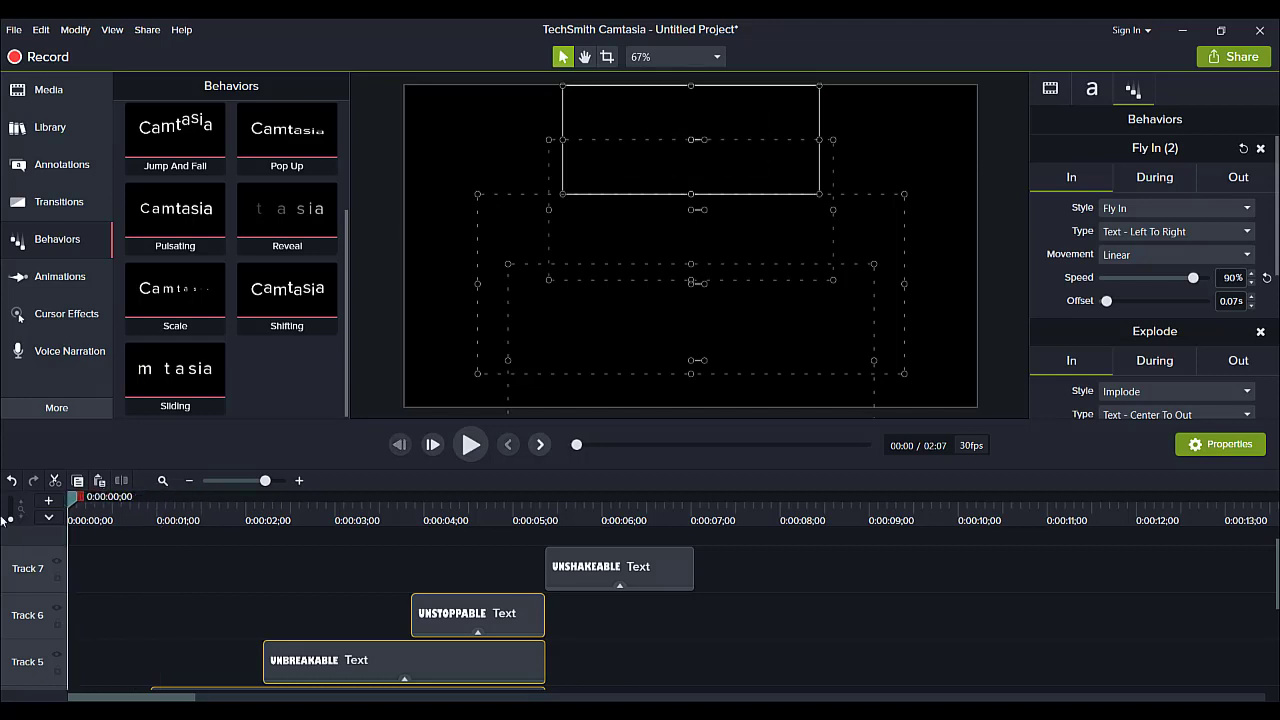
click(471, 445)
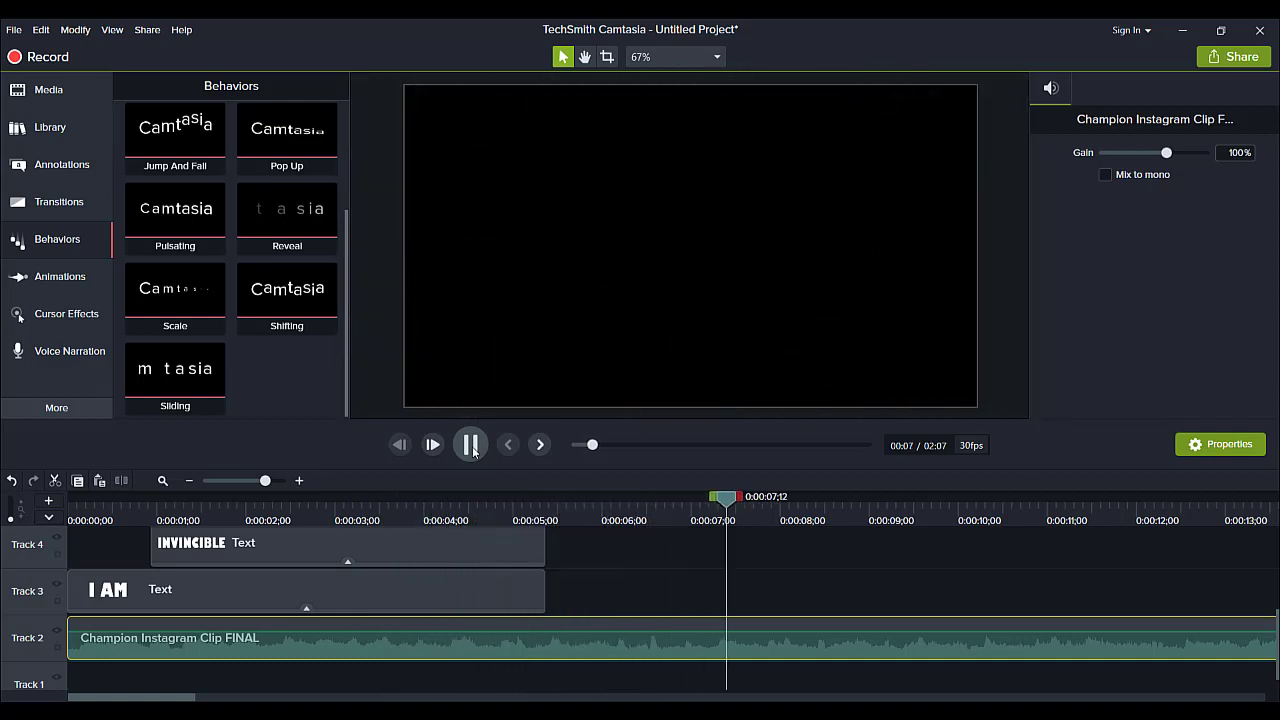
click(471, 446)
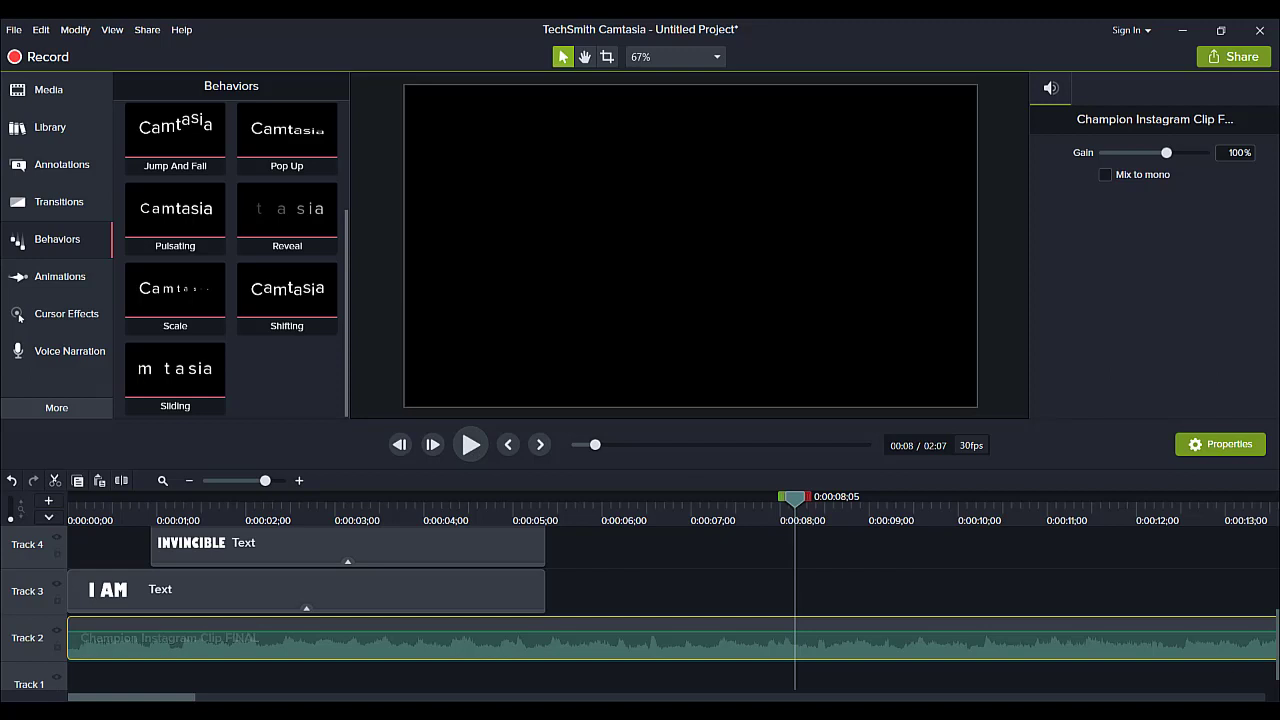
Step: Open the Zoom-n-Pan animation settings and place the playhead at 0:00:01;03, just after "INVINCIBLE" starts
mouse_move(1277, 616)
mouse_down()
mouse_move(1277, 568)
mouse_move(1277, 600)
mouse_up()
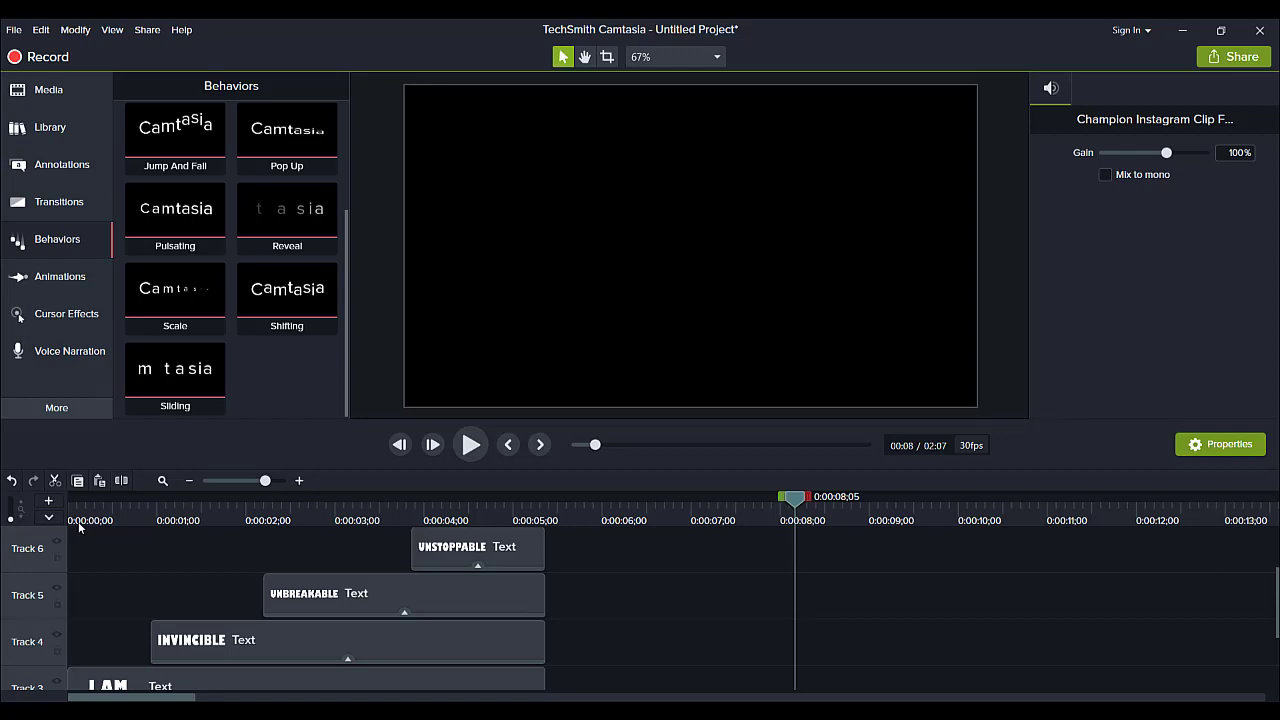
drag(548, 575, 474, 670)
click(483, 510)
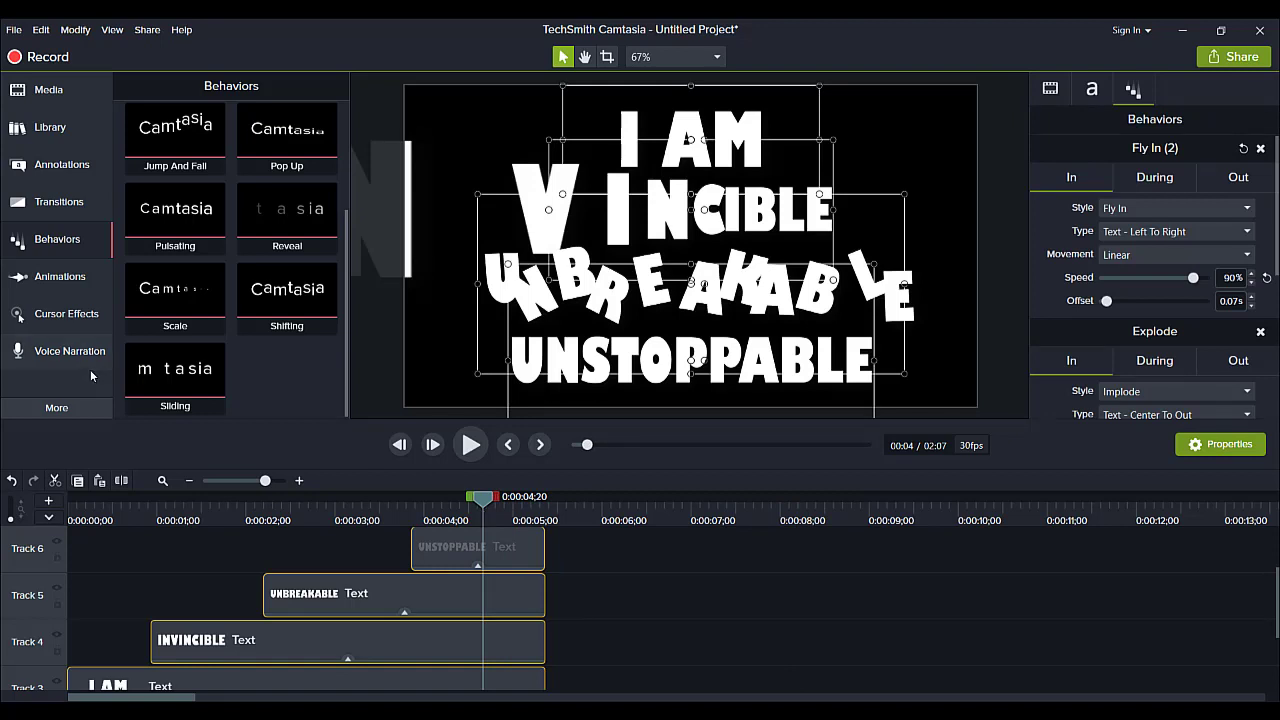
click(33, 280)
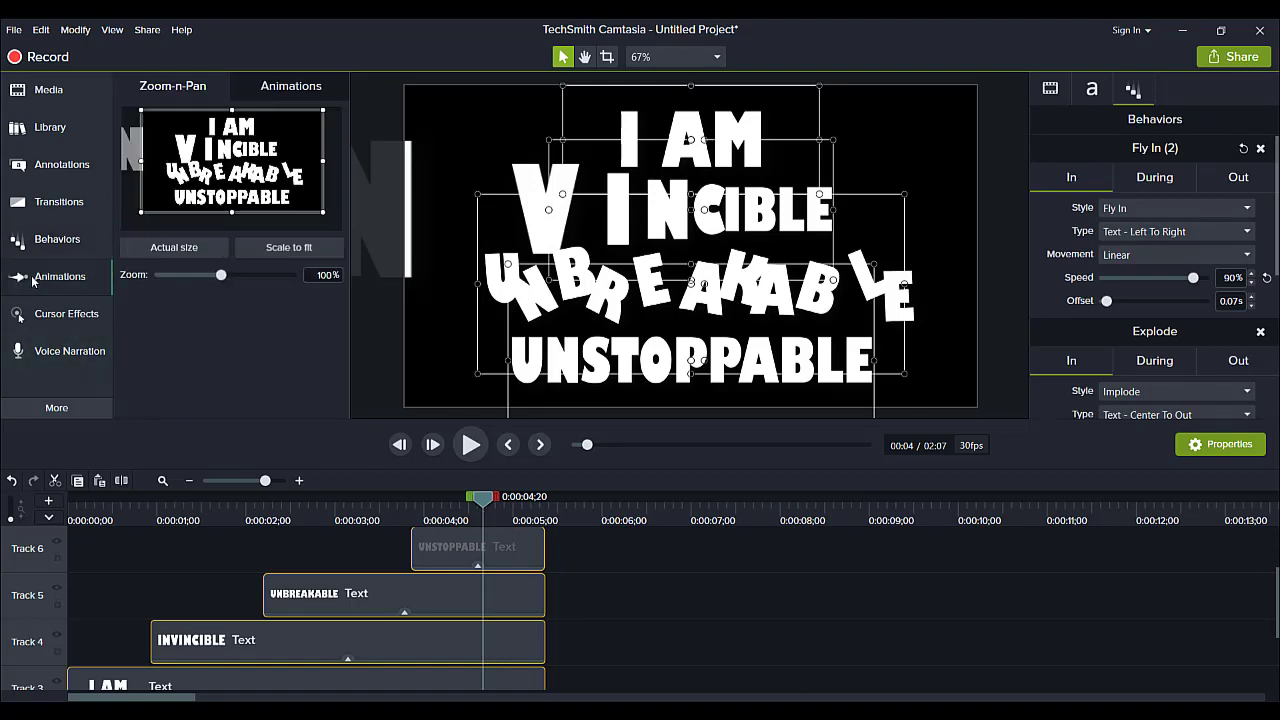
click(166, 520)
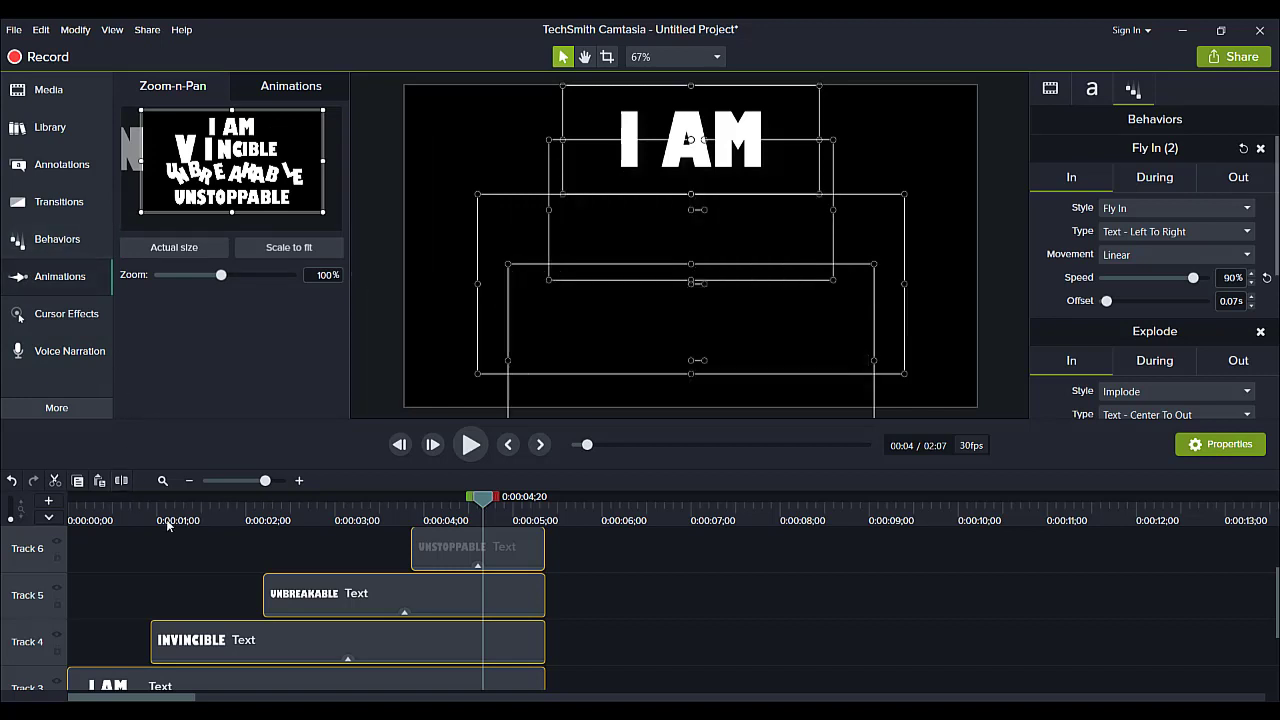
click(166, 519)
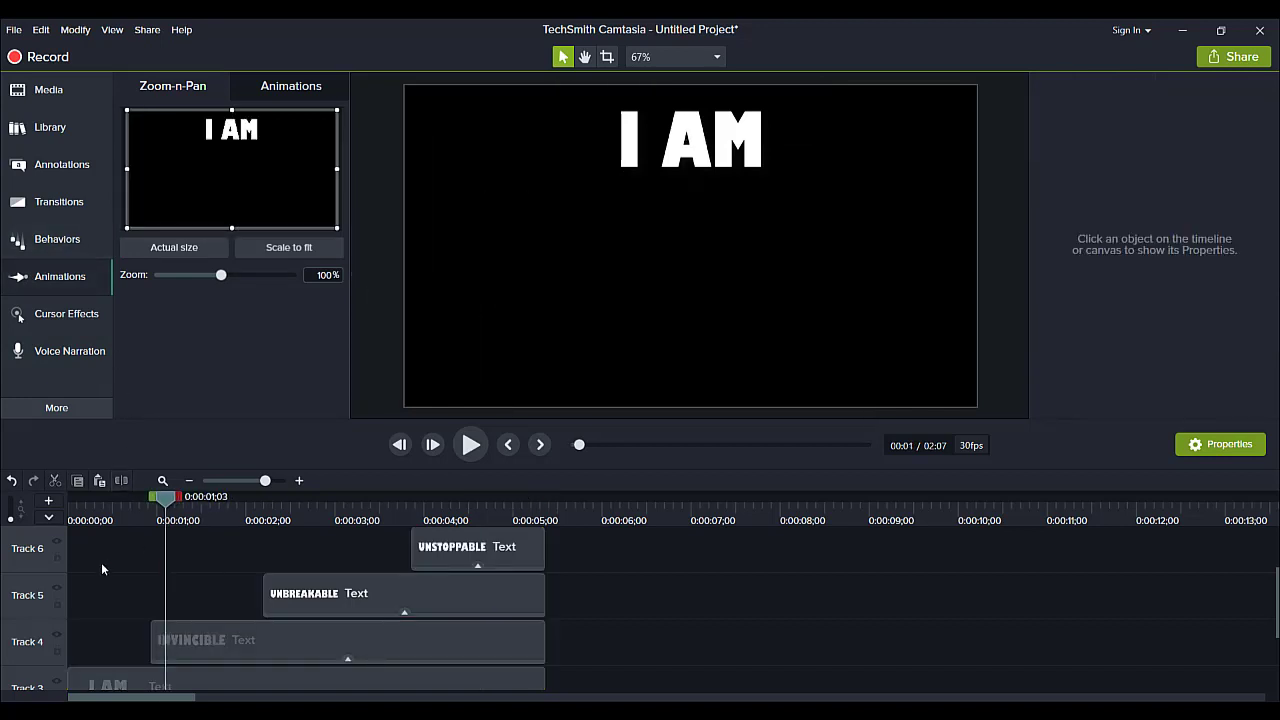